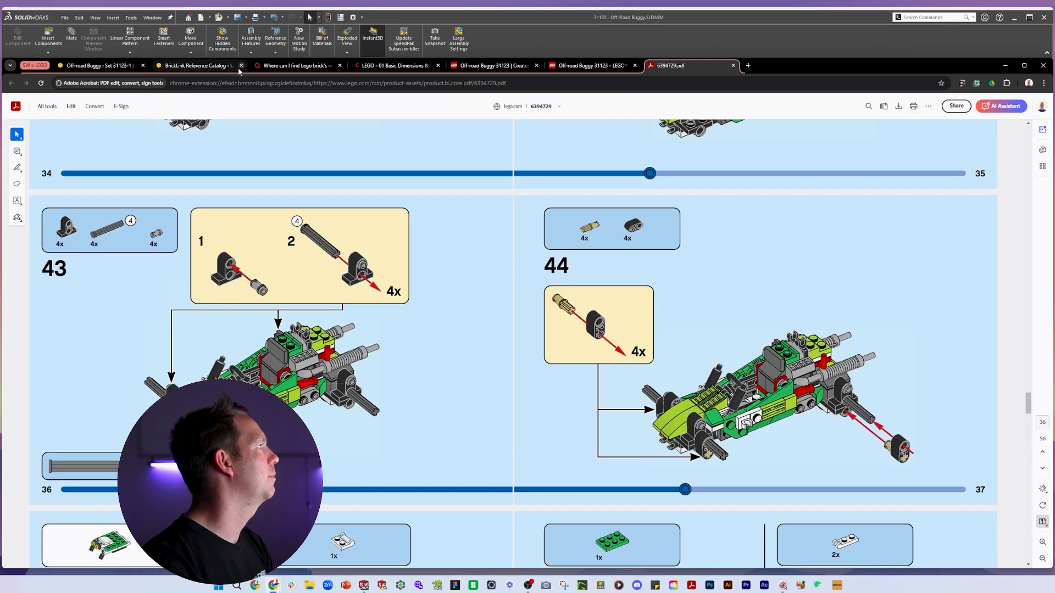
# Close the reference catalog page and open part 60483, the black Liftarm Thick 1 x 2, from the Off-road Buggy inventory in a new tab.
pyautogui.click(241, 66)
pyautogui.click(120, 67)
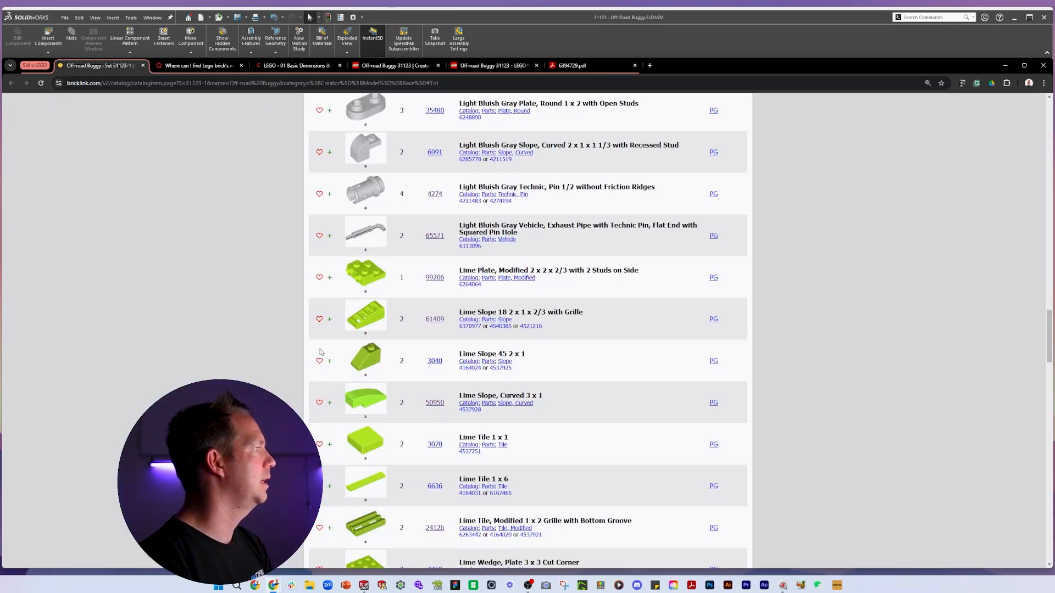
pyautogui.scroll(15, 320, 352)
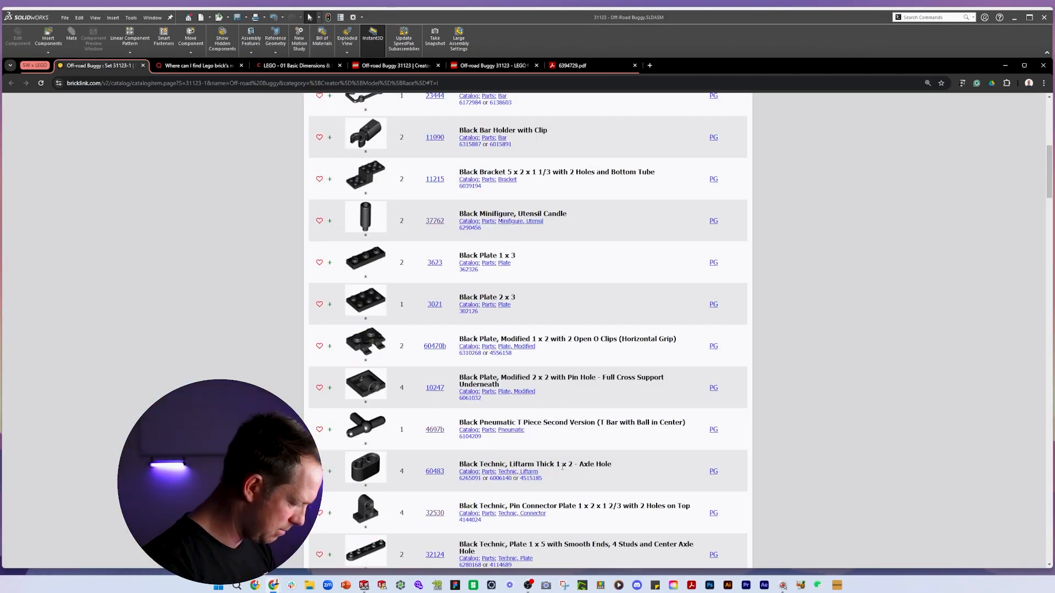
pyautogui.rightClick(435, 472)
pyautogui.click(467, 360)
# Open part 3749, the tan Technic Axle 1L with Pin, from the same inventory in a new tab.
pyautogui.scroll(-10, 407, 440)
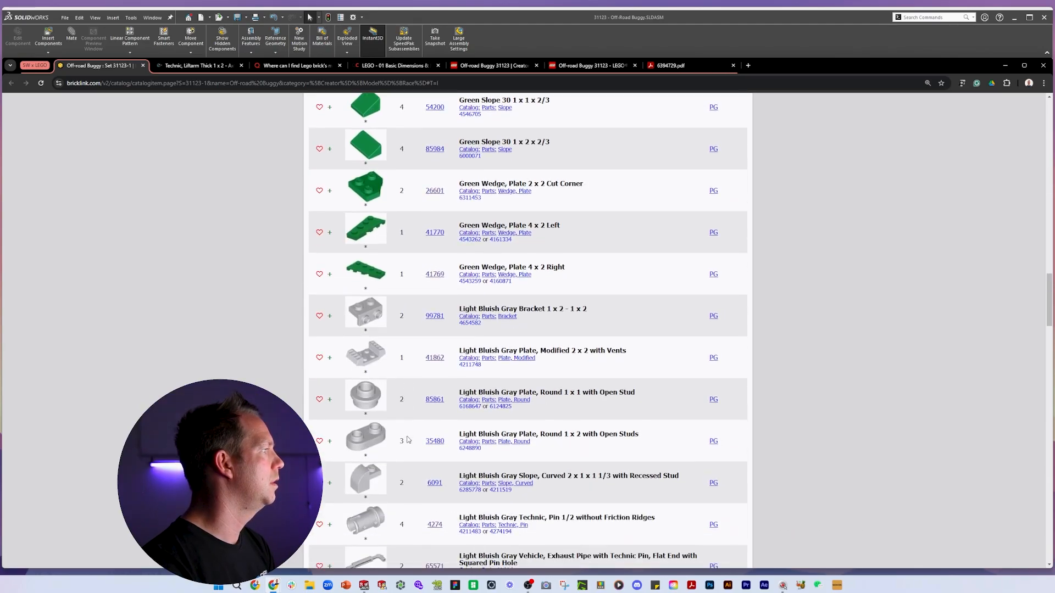
pyautogui.scroll(-10, 407, 440)
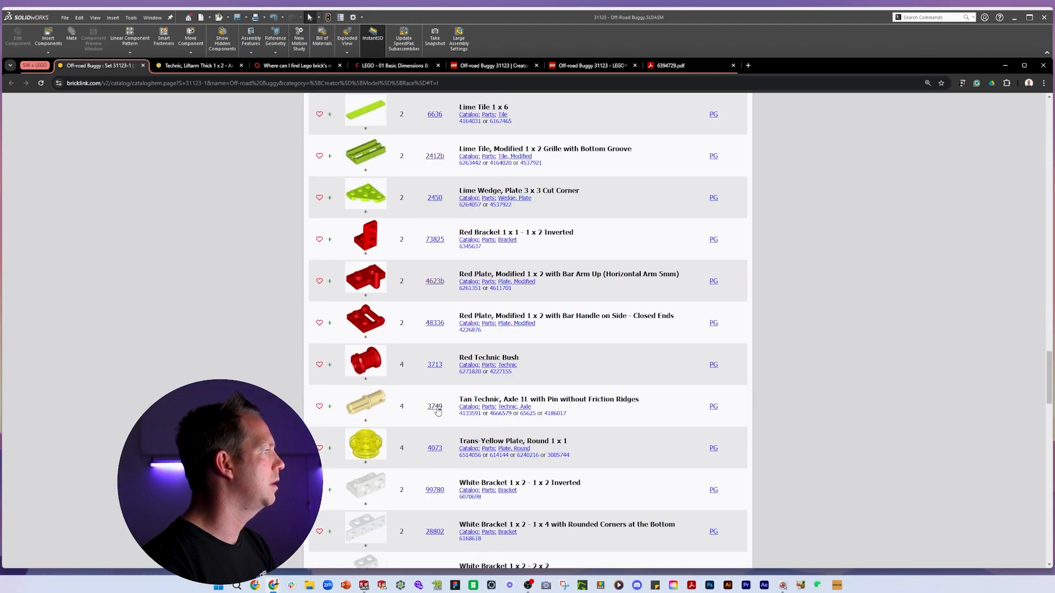
pyautogui.rightClick(438, 409)
pyautogui.click(467, 421)
# Copy the name of the 1 x 2 liftarm from its catalog page and bring up the pin connector plate part in SOLIDWORKS.
pyautogui.hotkey('ctrl', 'Tab')
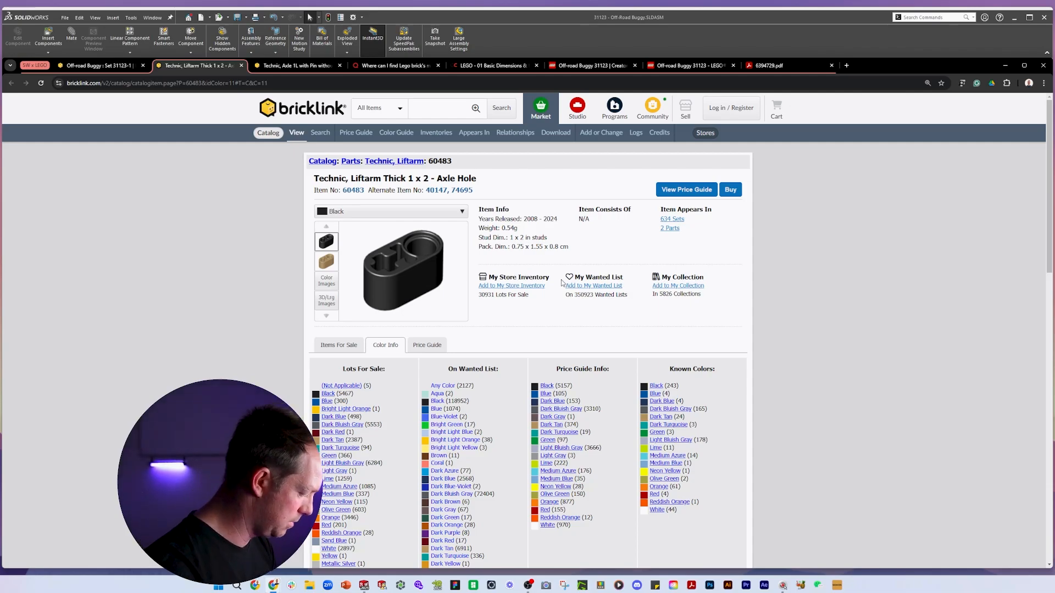
pyautogui.hotkey('alt', 'Tab')
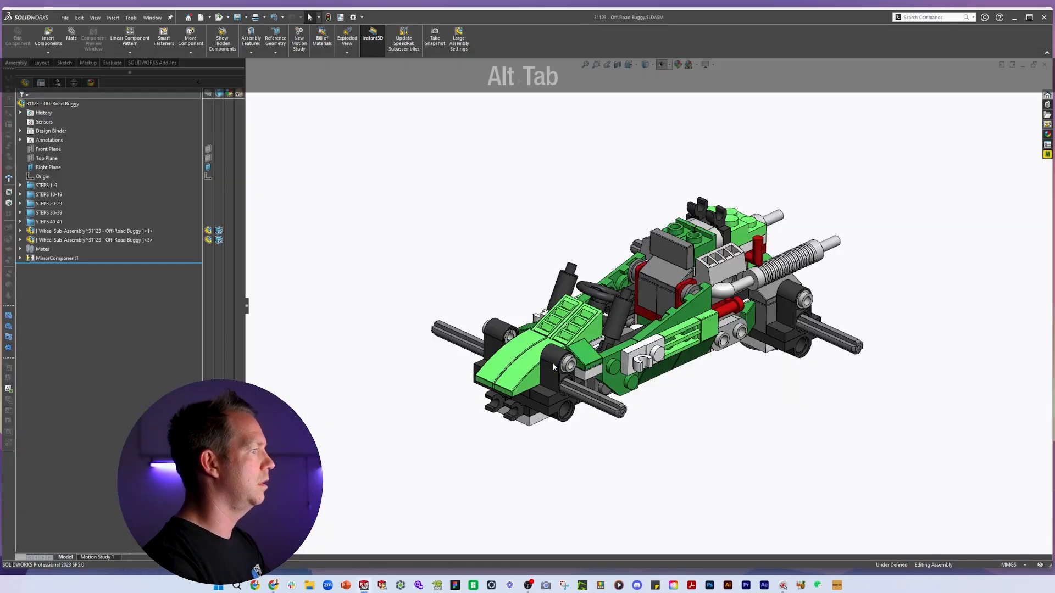
pyautogui.hotkey('ctrl', 'Tab')
pyautogui.hotkey('alt', 'Tab')
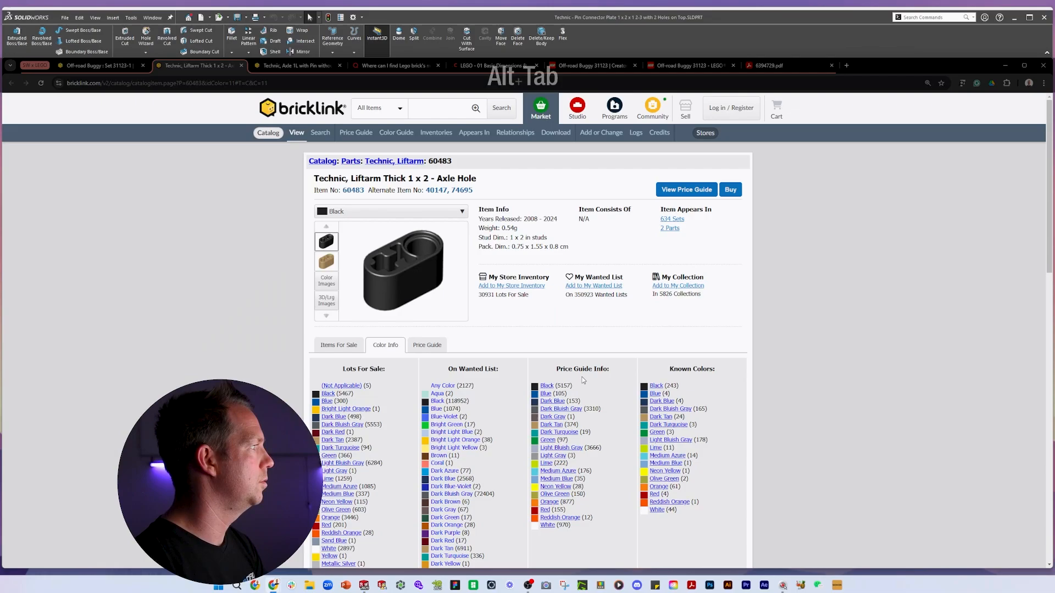
pyautogui.hotkey('ctrl', 'c')
pyautogui.hotkey('alt', 'Tab')
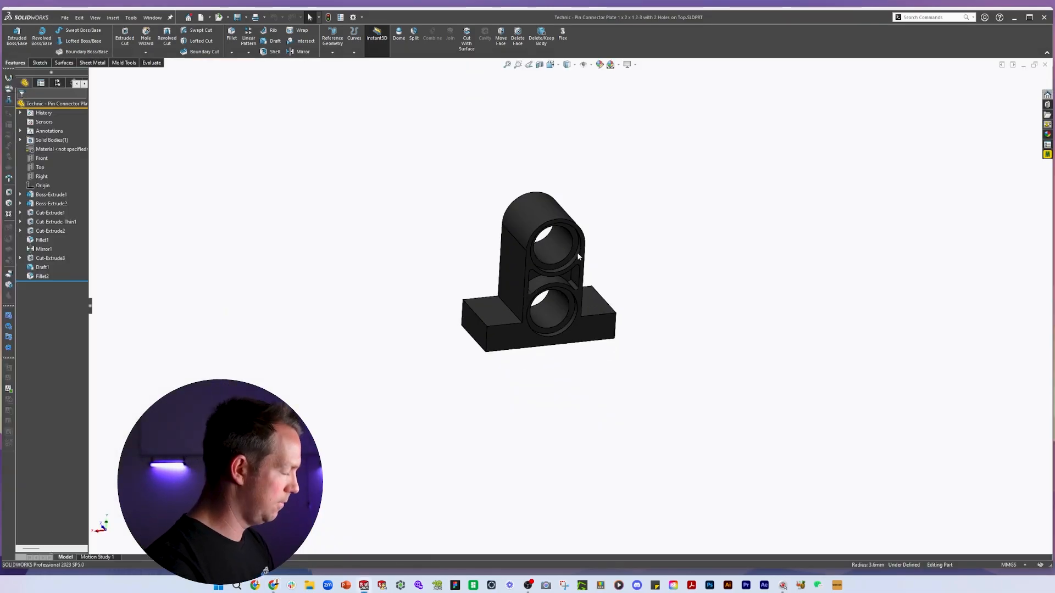
# Save the pin connector plate as a new part named Technic - Liftarm Thick 1 x 2 - Axle Hole.
pyautogui.click(65, 18)
pyautogui.click(101, 120)
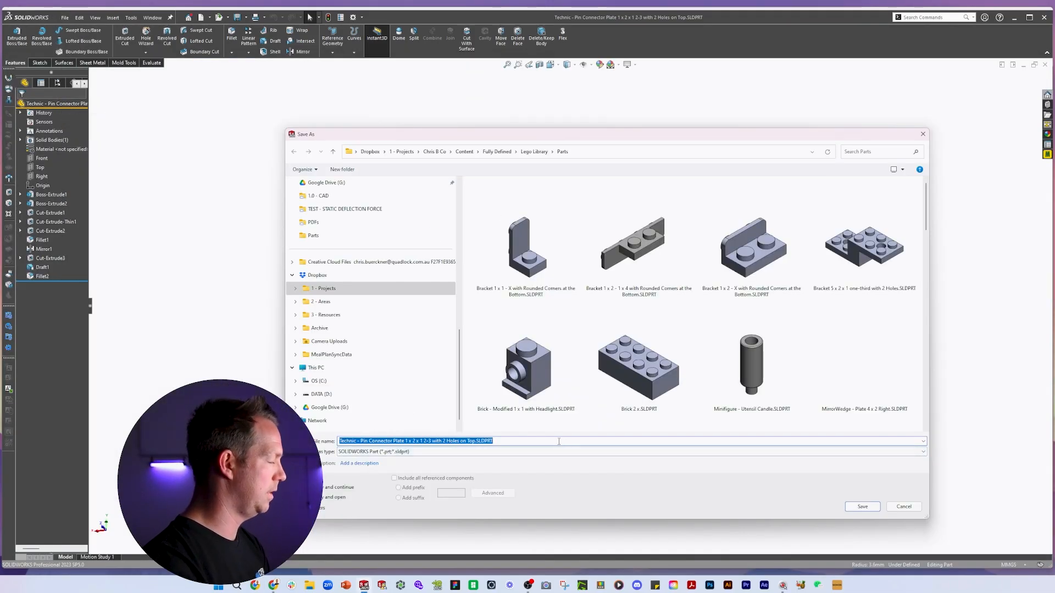
pyautogui.hotkey('ctrl', 'v')
pyautogui.press('Return')
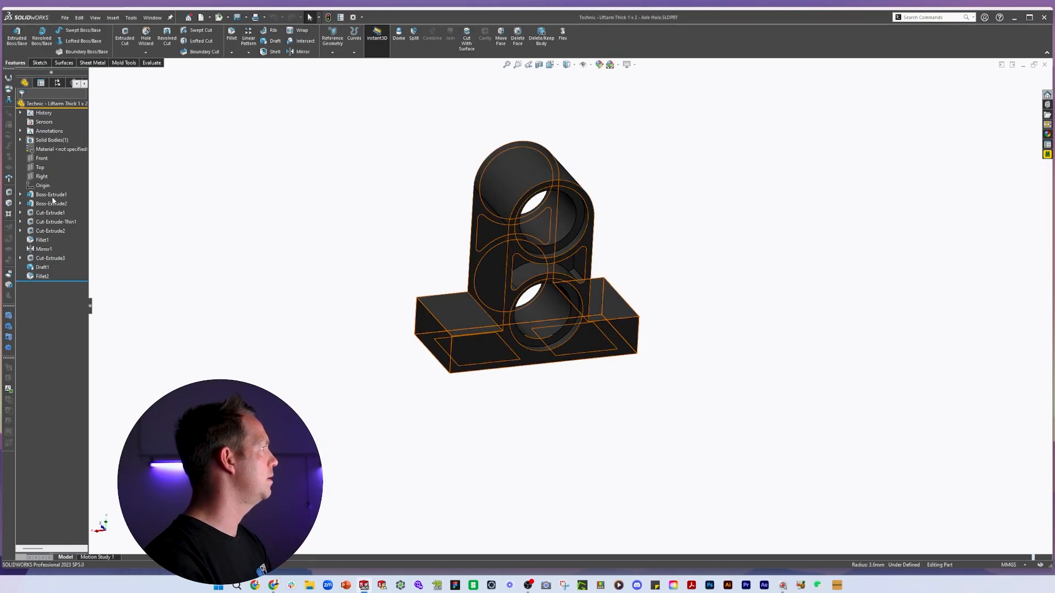
# Try to delete the rectangular base's extrusion and undo the deletion.
pyautogui.click(51, 197)
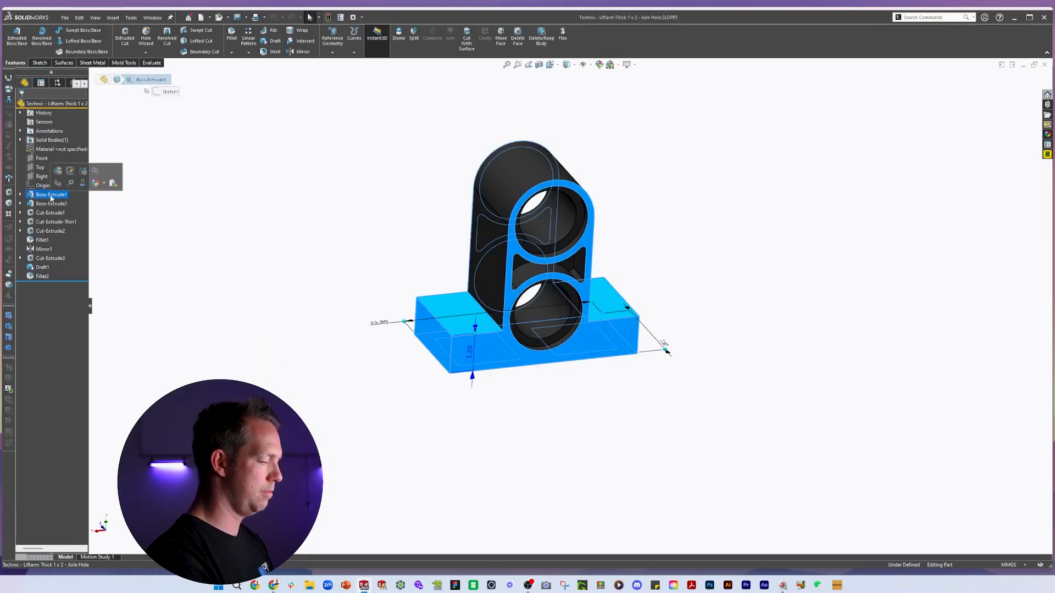
pyautogui.press('Delete')
pyautogui.press('Return')
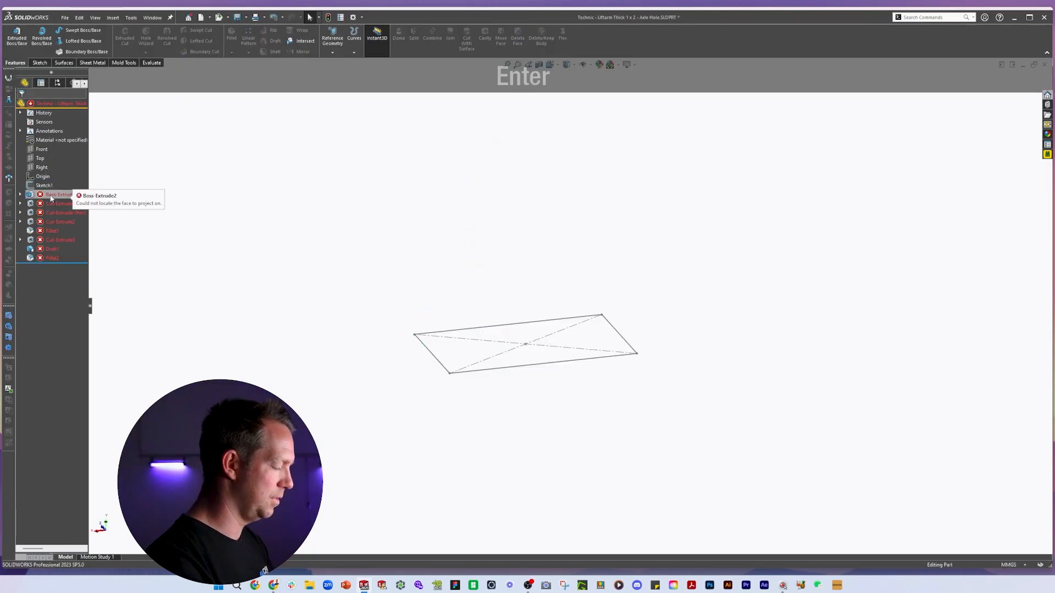
pyautogui.hotkey('ctrl', 'z')
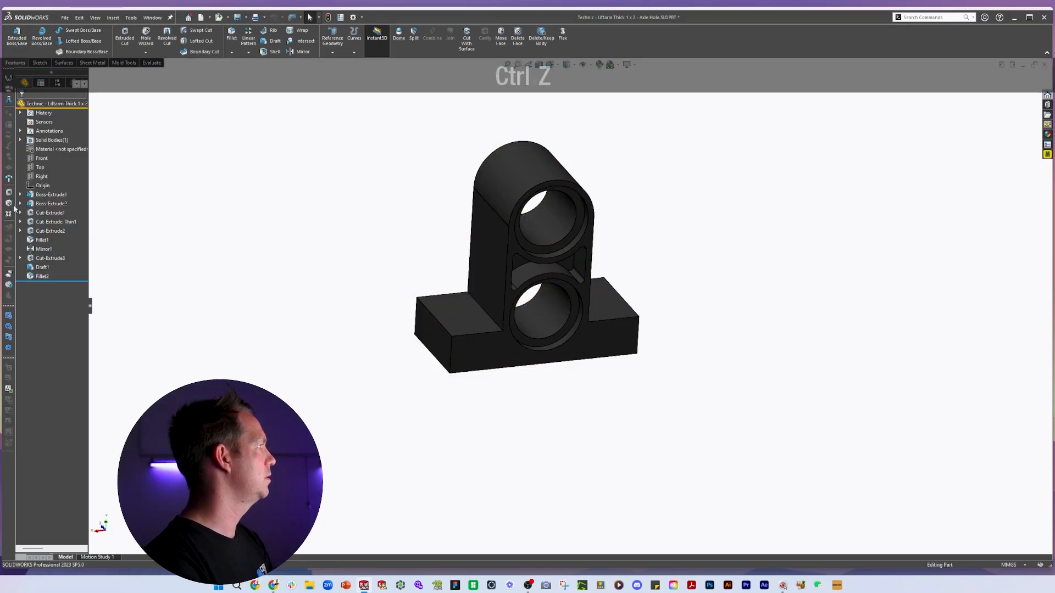
# Edit the upright's extrusion to start from its sketch plane, use a Mid Plane end condition and have its own depth.
pyautogui.click(32, 205)
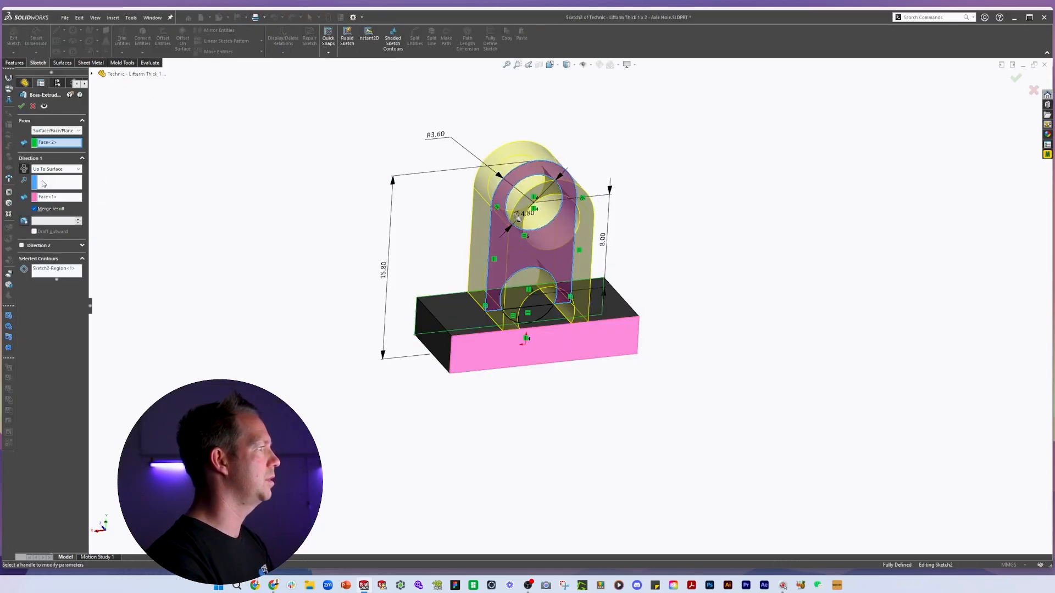
pyautogui.click(51, 132)
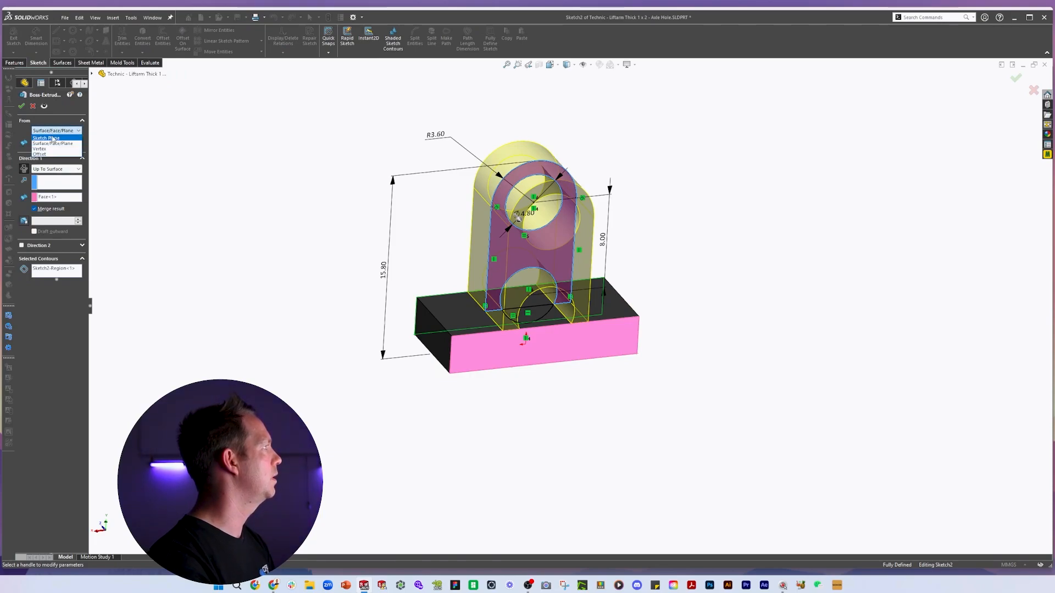
pyautogui.click(46, 138)
pyautogui.click(55, 155)
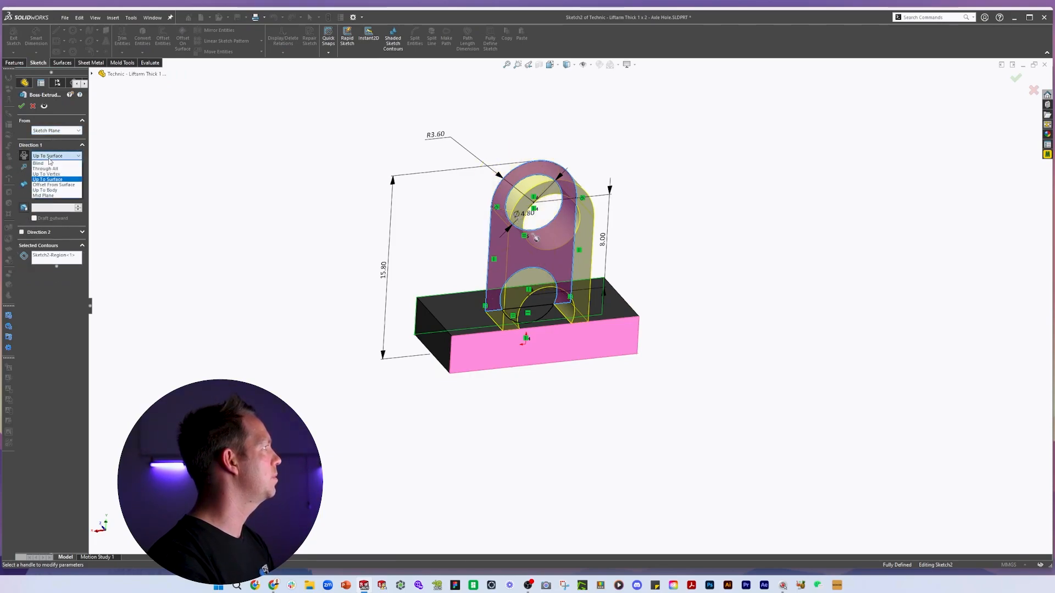
pyautogui.click(49, 199)
pyautogui.write('.8')
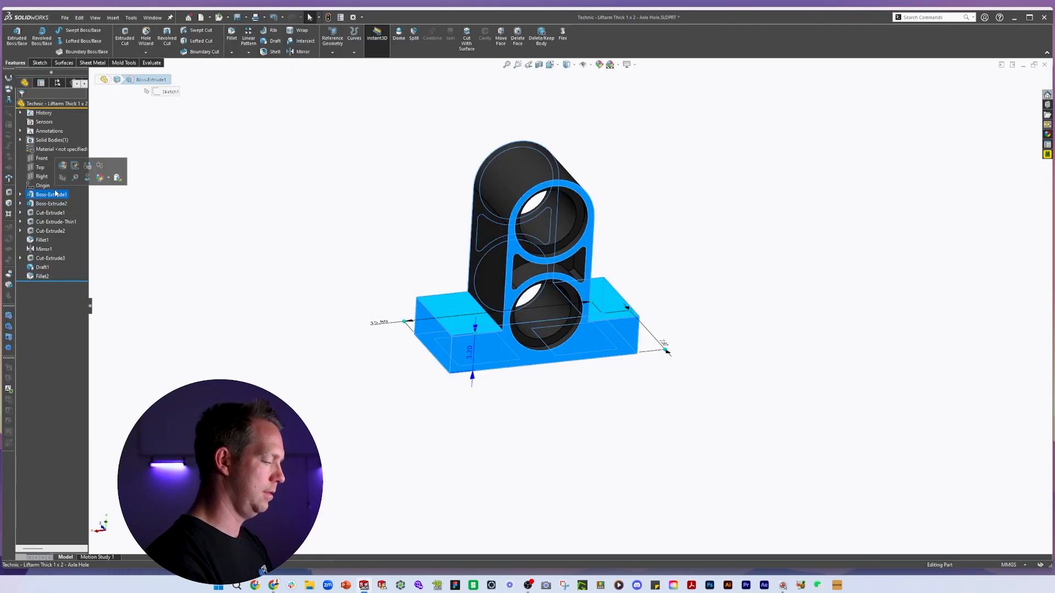
# Delete the rectangular base's extrusion and its leftover sketch.
pyautogui.press('Delete')
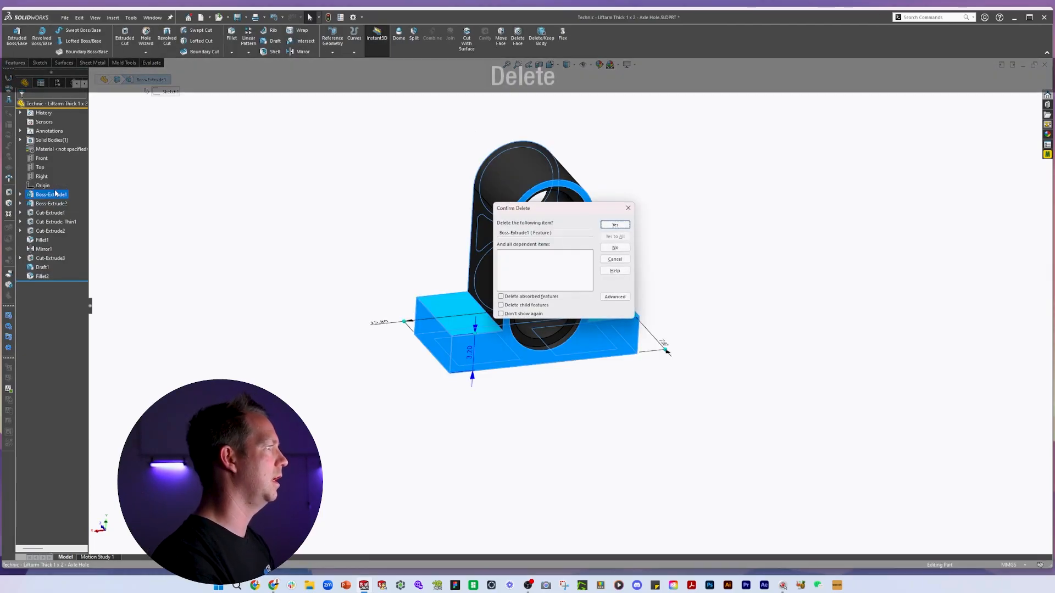
pyautogui.press('Return')
pyautogui.click(55, 195)
pyautogui.press('Delete')
pyautogui.press('Return')
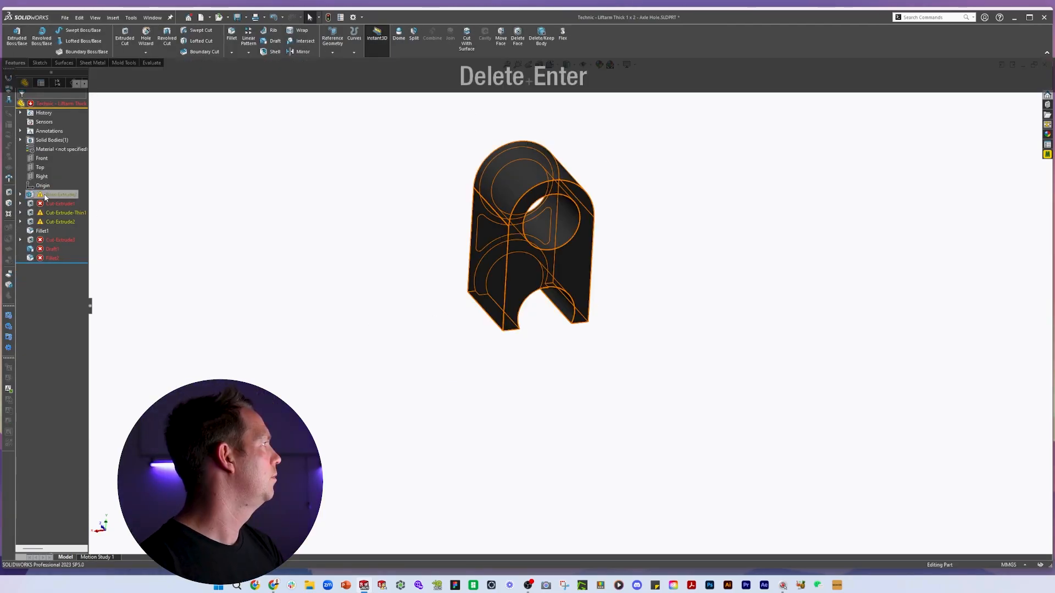
# In the upright's profile sketch, draw a three-point arc around the lower hole between the side lines and delete the straight bottom line.
pyautogui.click(21, 195)
pyautogui.click(54, 203)
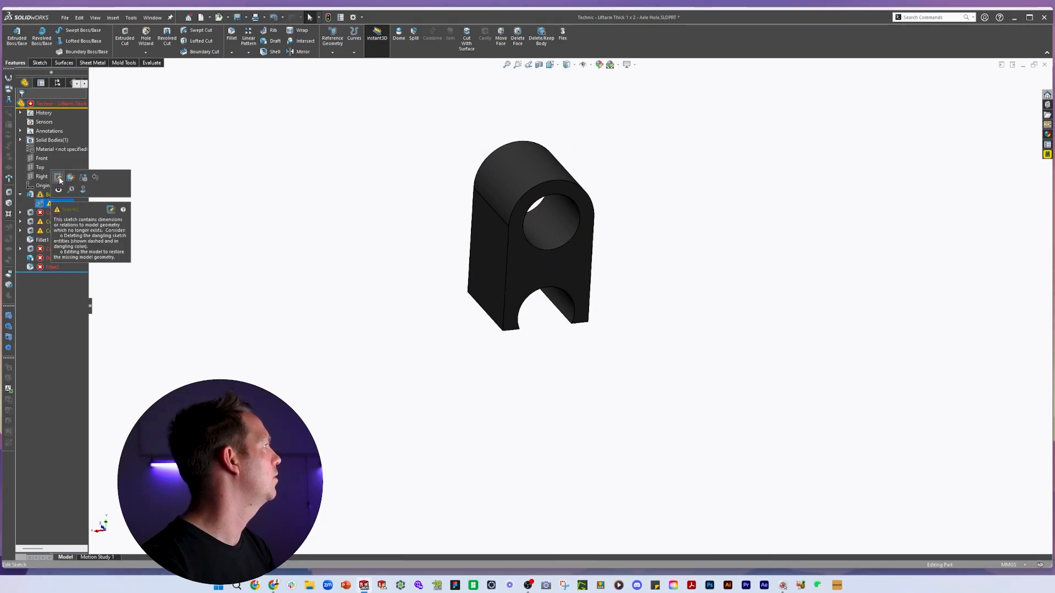
pyautogui.click(60, 178)
pyautogui.press('space')
pyautogui.click(868, 259)
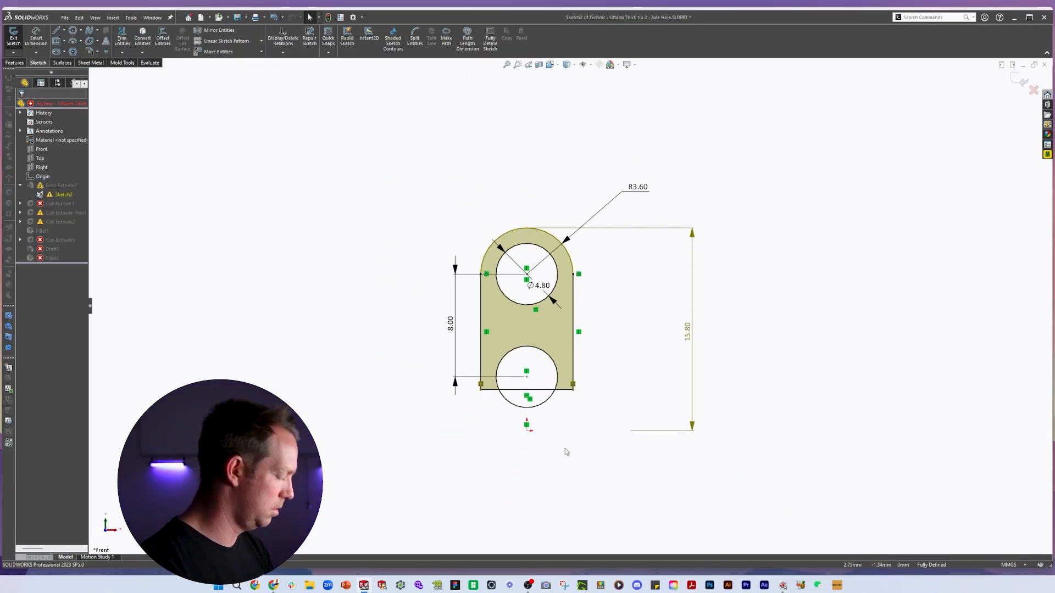
pyautogui.scroll(-2, 575, 423)
pyautogui.press('a')
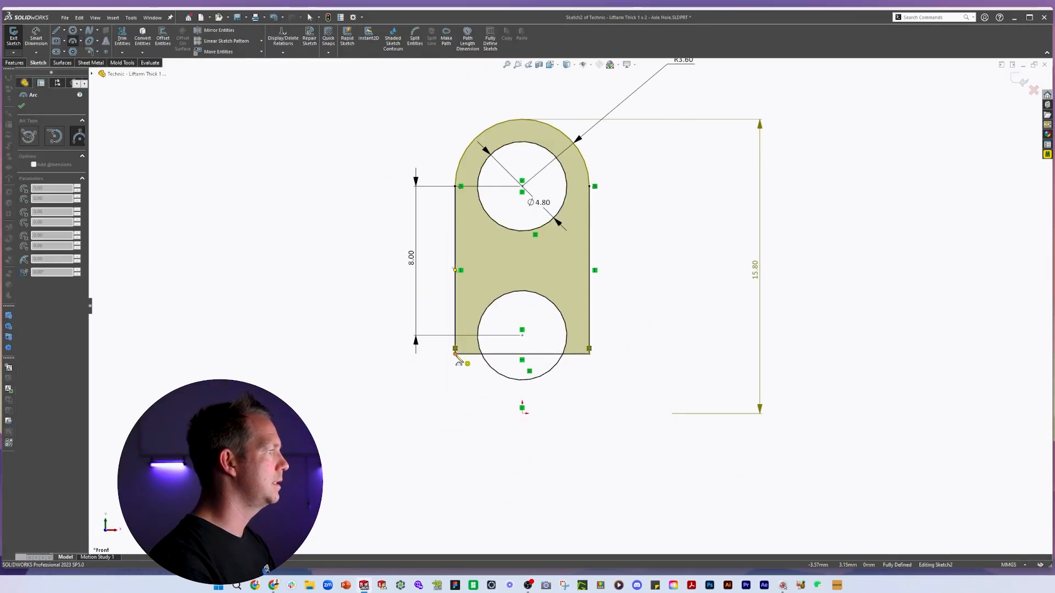
pyautogui.click(455, 349)
pyautogui.click(589, 349)
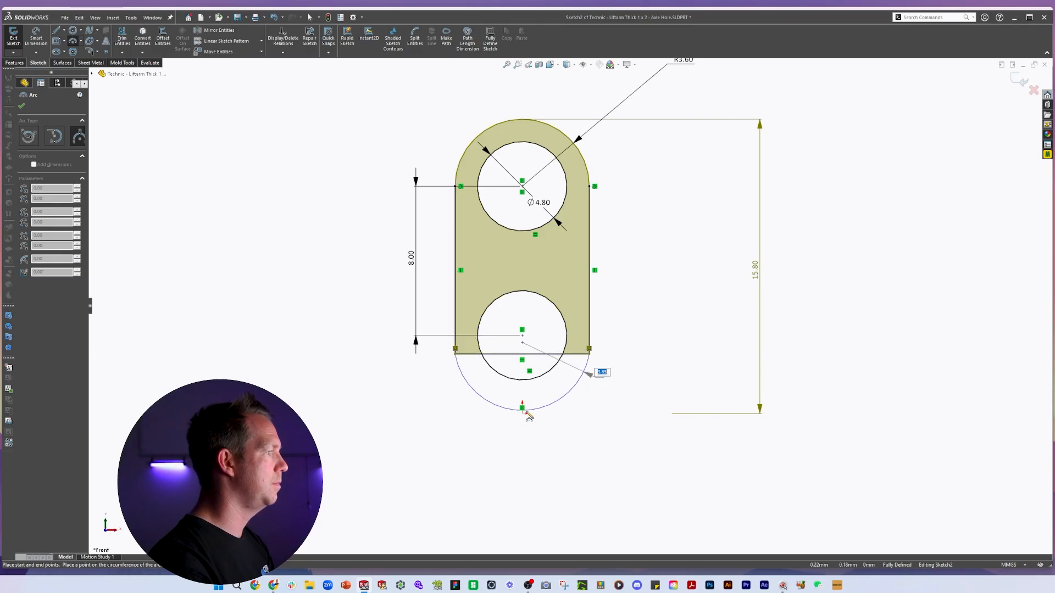
pyautogui.click(528, 418)
pyautogui.click(466, 354)
pyautogui.press('Delete')
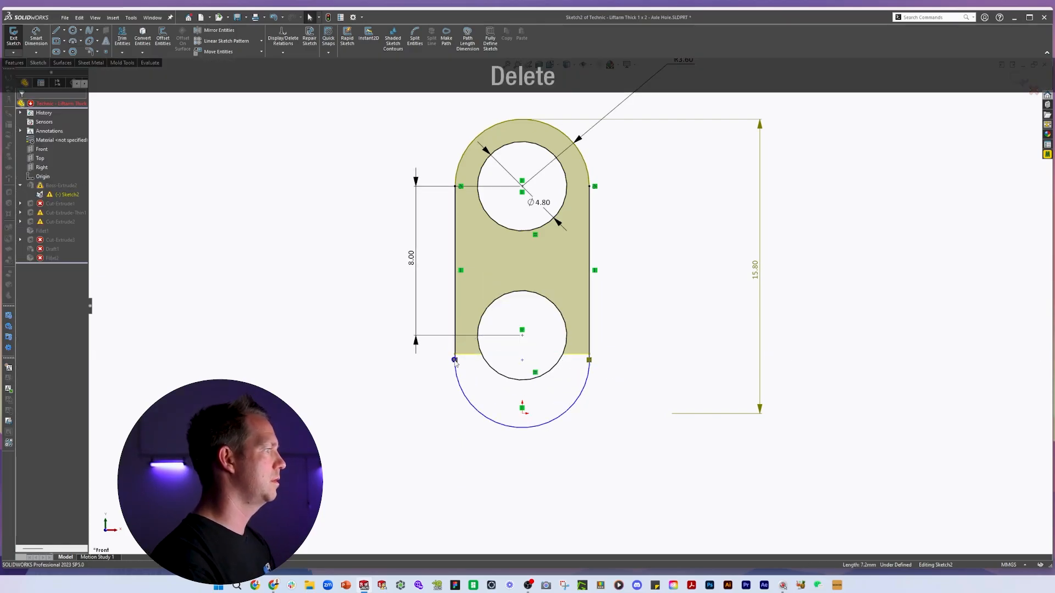
# Make the lower arc tangent to both side lines and join its centre to the lower hole's centre.
pyautogui.click(590, 356)
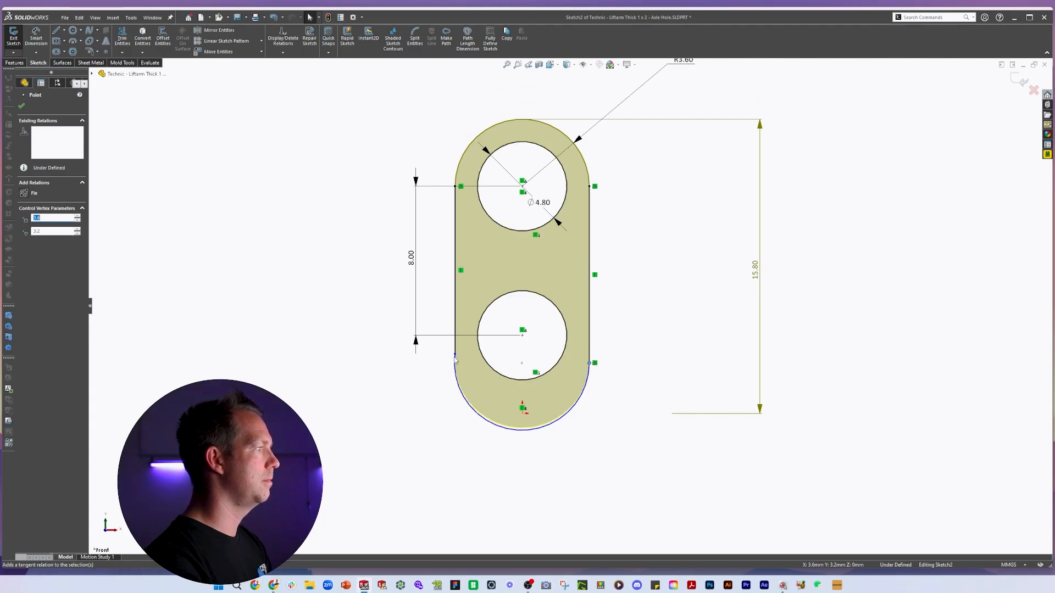
pyautogui.click(455, 358)
pyautogui.click(482, 279)
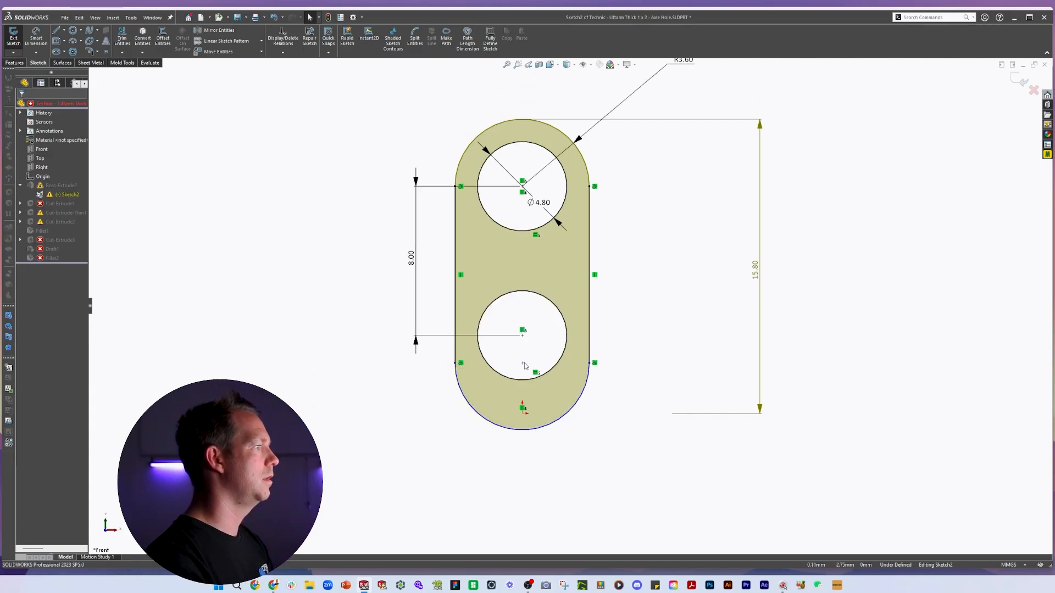
pyautogui.click(522, 362)
pyautogui.keyDown('ctrl'); pyautogui.click(522, 336); pyautogui.keyUp('ctrl')
pyautogui.click(30, 258)
# Delete the 15.80 overall height dimension and place the lower hole's centre on the origin.
pyautogui.click(523, 427)
pyautogui.press('Delete')
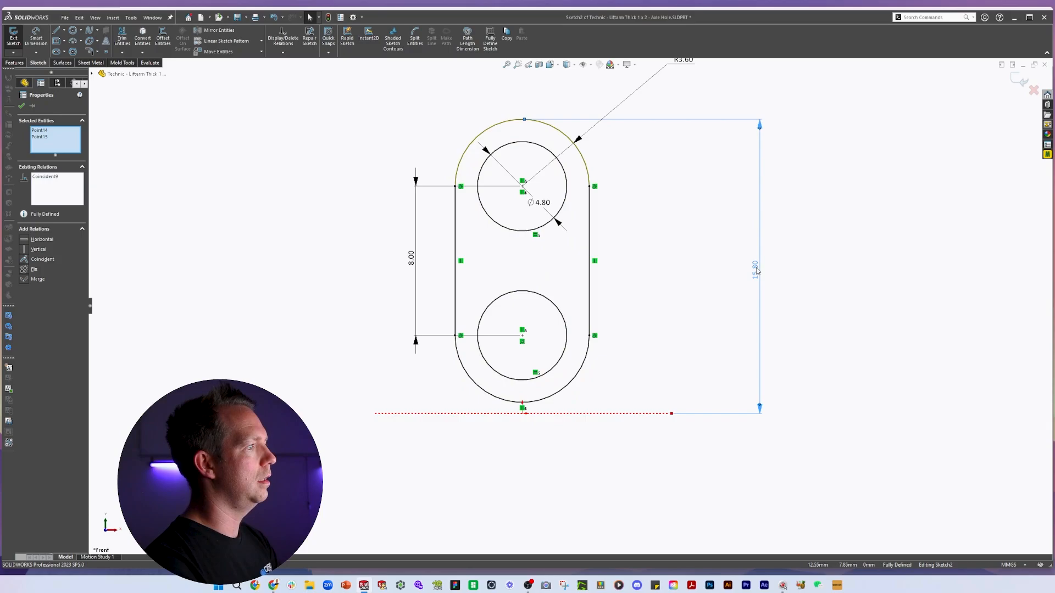
pyautogui.click(534, 400)
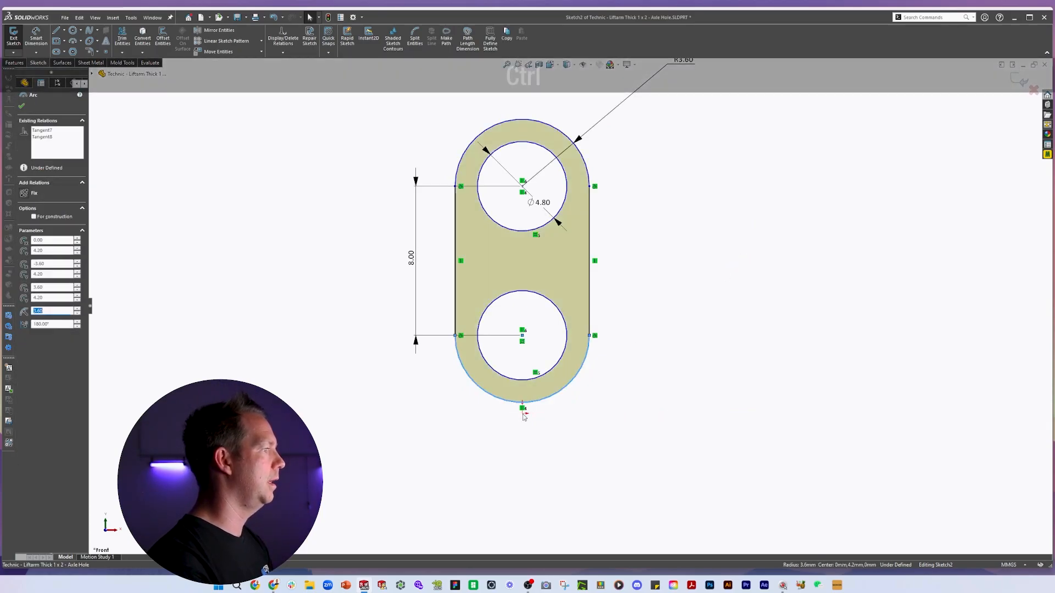
pyautogui.keyDown('ctrl'); pyautogui.click(521, 414); pyautogui.keyUp('ctrl')
pyautogui.moveTo(522, 336); pyautogui.dragTo(523, 414)
pyautogui.moveTo(666, 479); pyautogui.dragTo(637, 373, button='right')
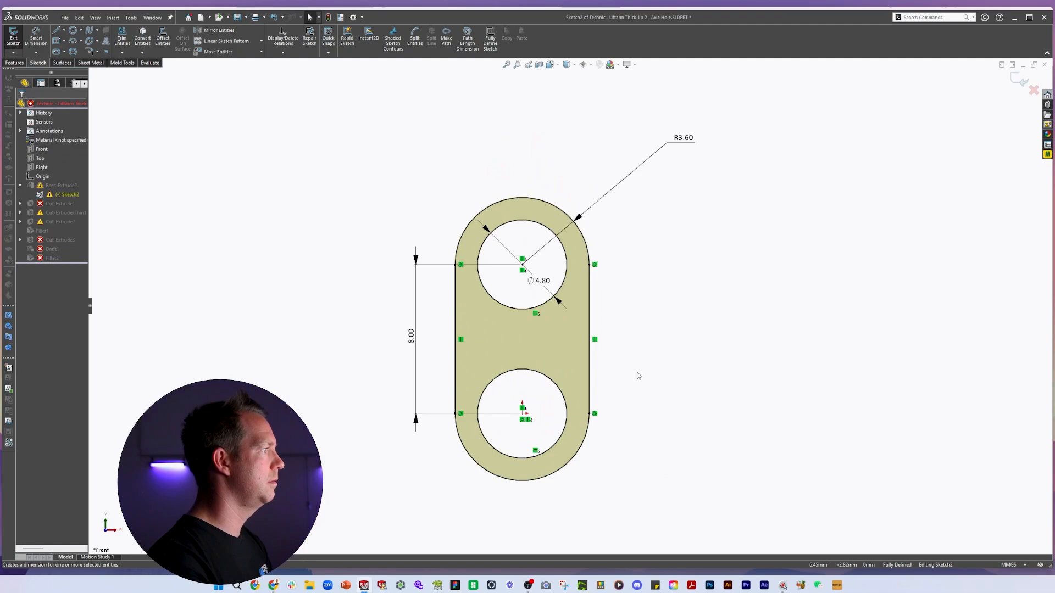
# Add a driven overall height dimension between the two outer arcs and exit the sketch.
pyautogui.keyDown('shift'); pyautogui.click(525, 480); pyautogui.keyUp('shift')
pyautogui.keyDown('shift'); pyautogui.click(522, 199); pyautogui.keyUp('shift')
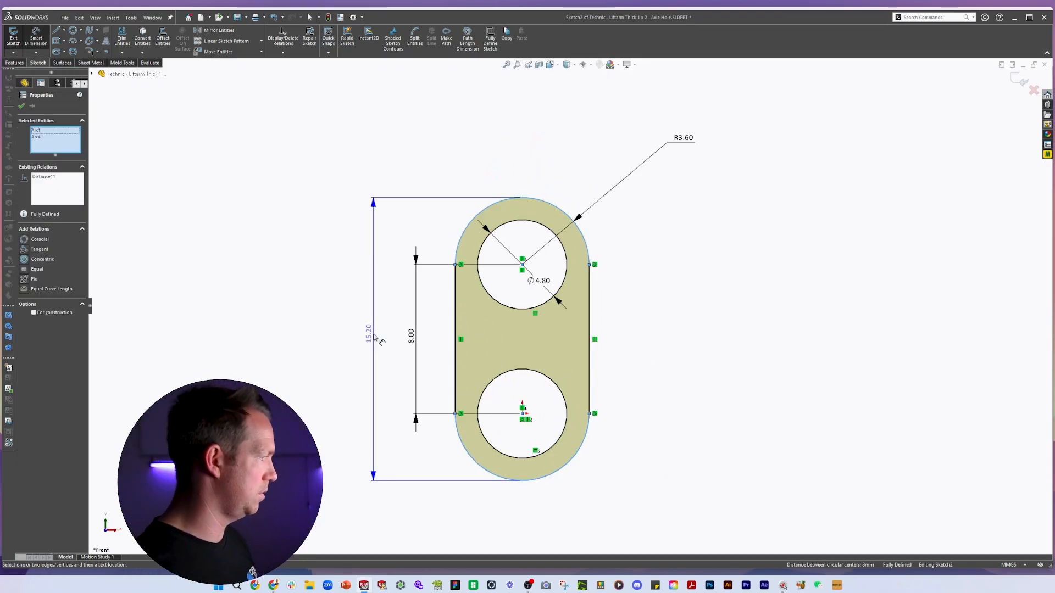
pyautogui.click(329, 338)
pyautogui.click(353, 205)
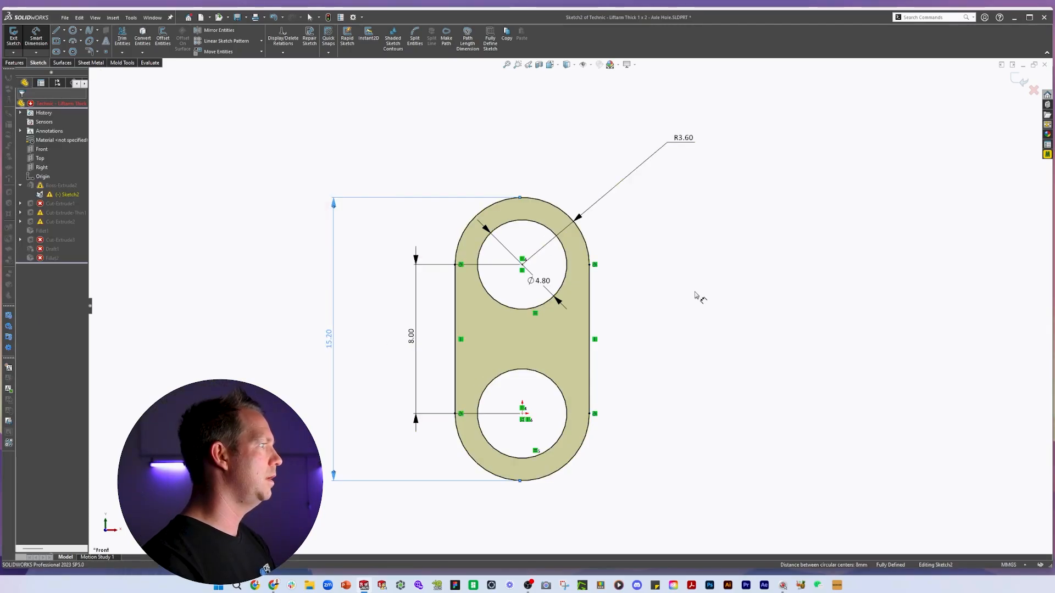
pyautogui.click(1017, 80)
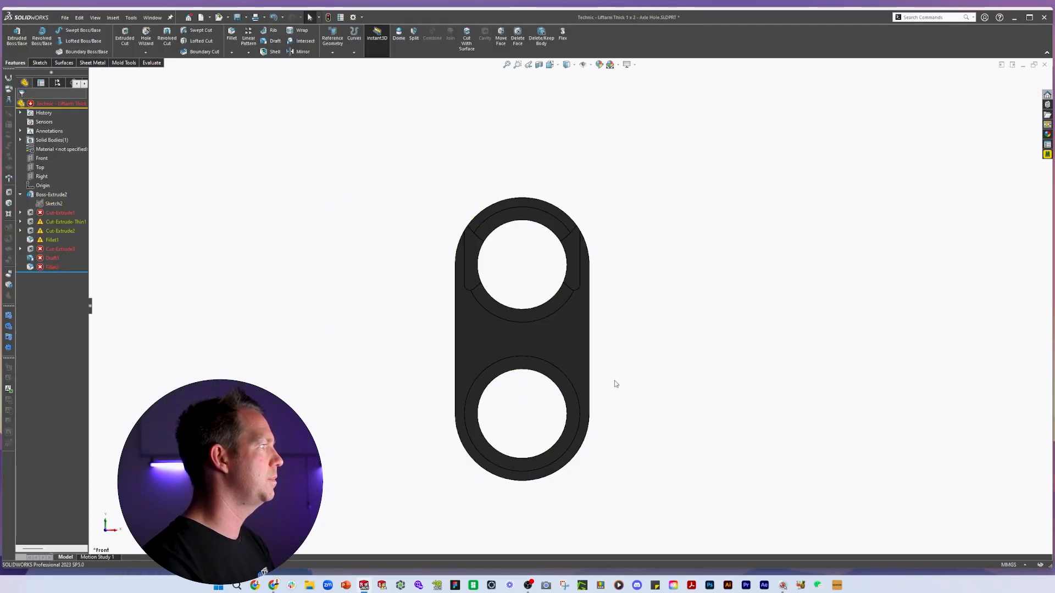
# Check the sketch of the failed Cut-Extrude1 against the body and delete that cut feature.
pyautogui.click(54, 214)
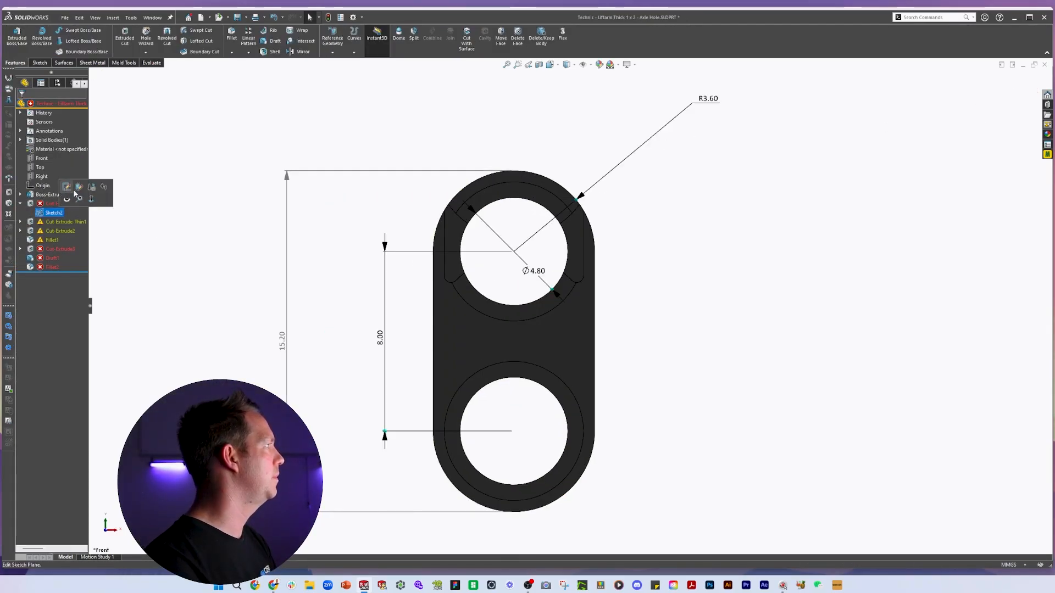
pyautogui.click(600, 294)
pyautogui.scroll(2, 601, 295)
pyautogui.moveTo(600, 294); pyautogui.dragTo(634, 350, button='middle')
pyautogui.click(52, 213)
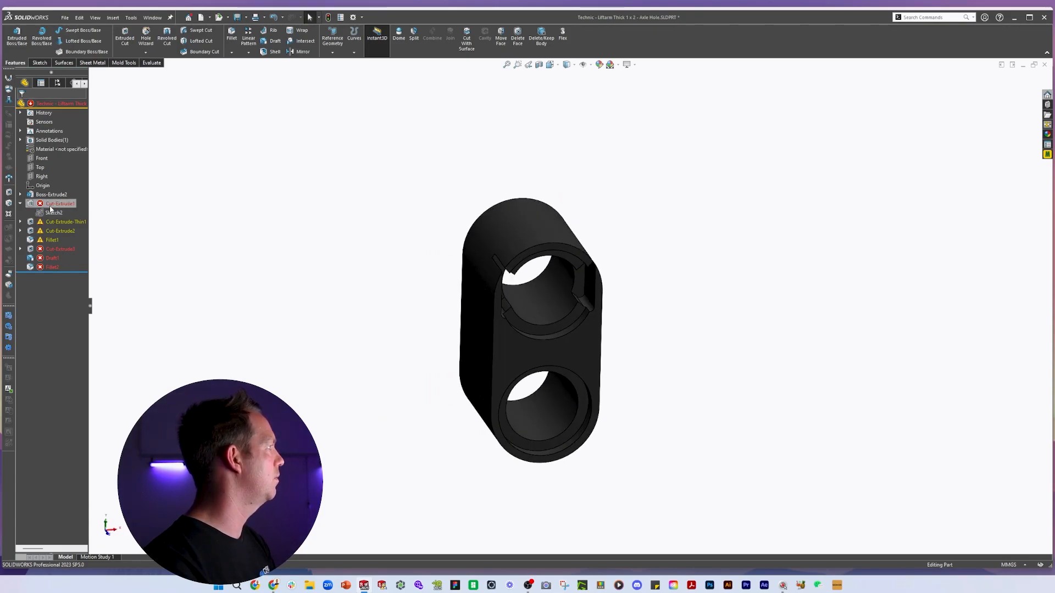
pyautogui.keyDown('ctrl'); pyautogui.moveTo(666, 252); pyautogui.dragTo(645, 263, button='middle'); pyautogui.keyUp('ctrl')
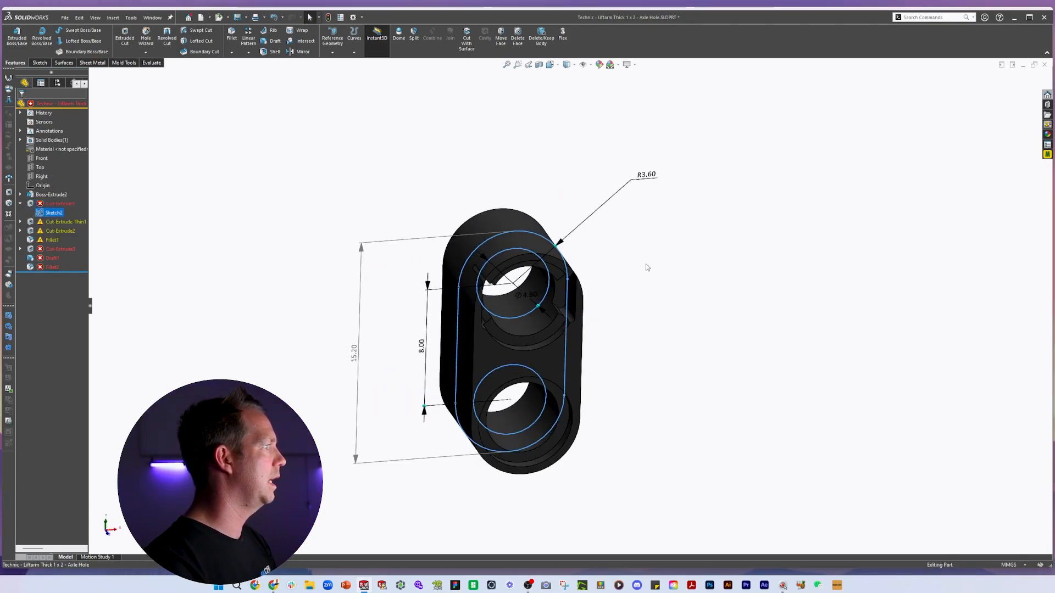
pyautogui.click(645, 264)
pyautogui.click(35, 205)
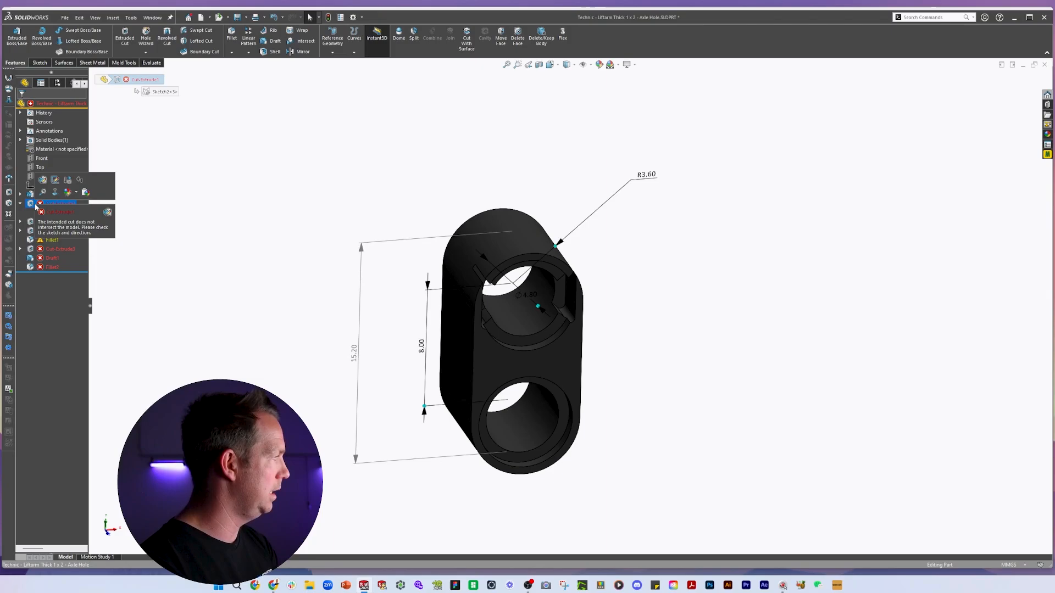
pyautogui.press('Delete')
pyautogui.press('Return')
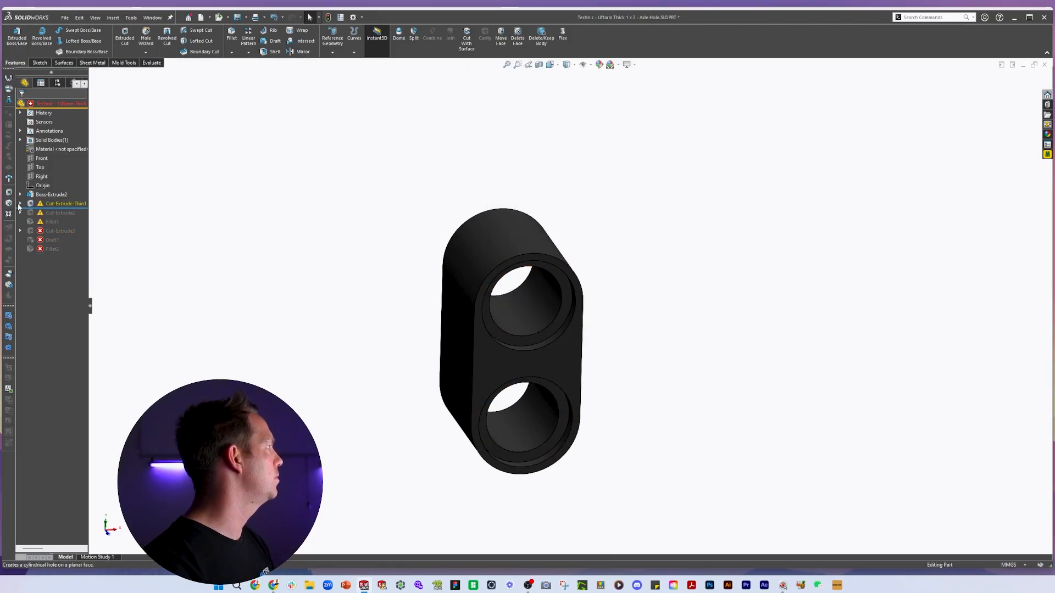
# Reassign the sketch plane of Cut-Extrude-Thin1 to the front face of the liftarm.
pyautogui.click(21, 204)
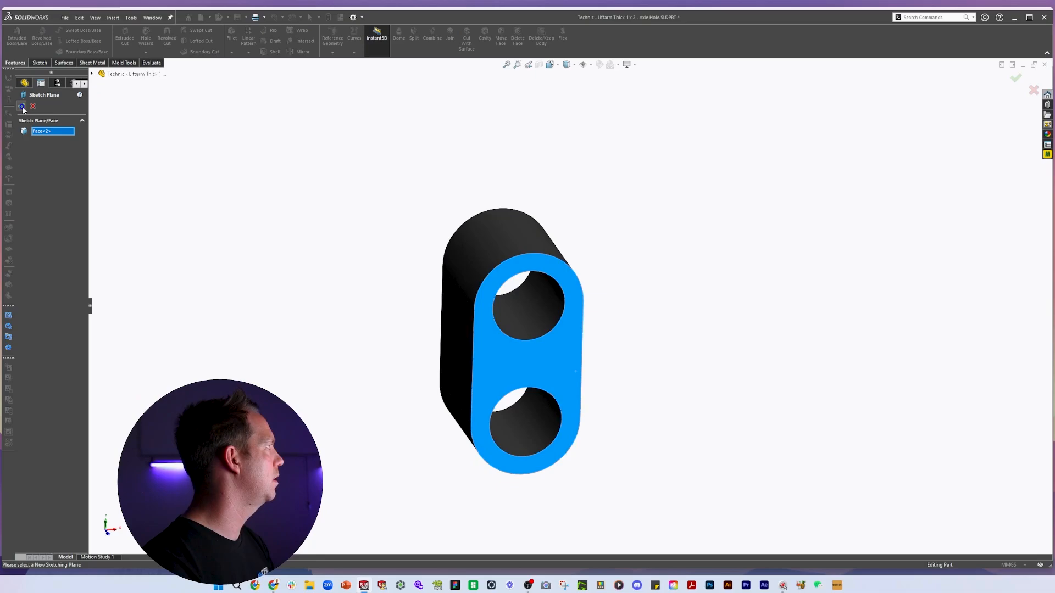
pyautogui.click(21, 106)
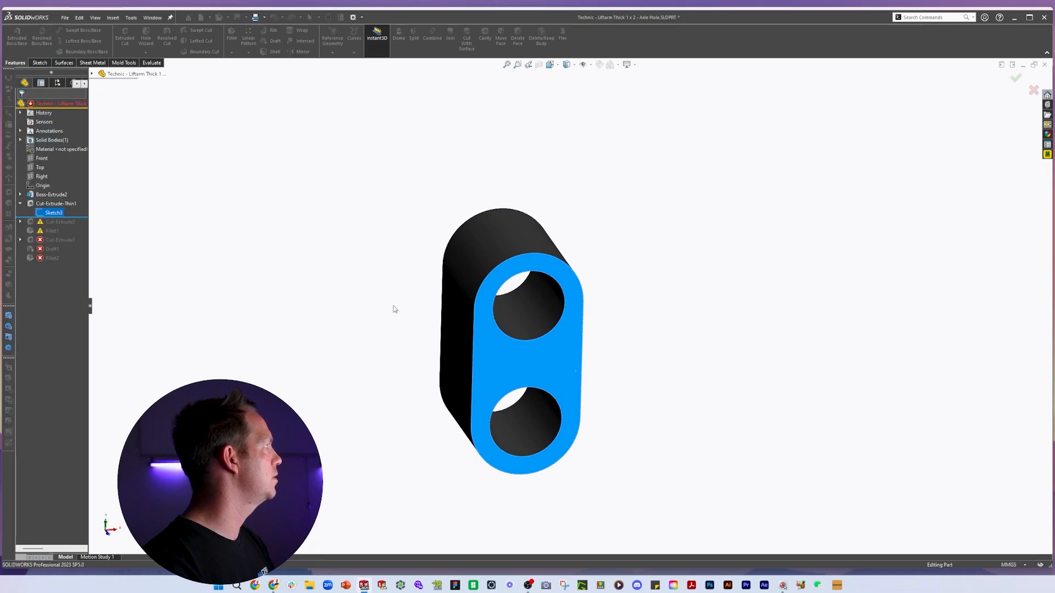
pyautogui.scroll(-3, 643, 359)
pyautogui.moveTo(604, 399); pyautogui.dragTo(593, 322, button='middle')
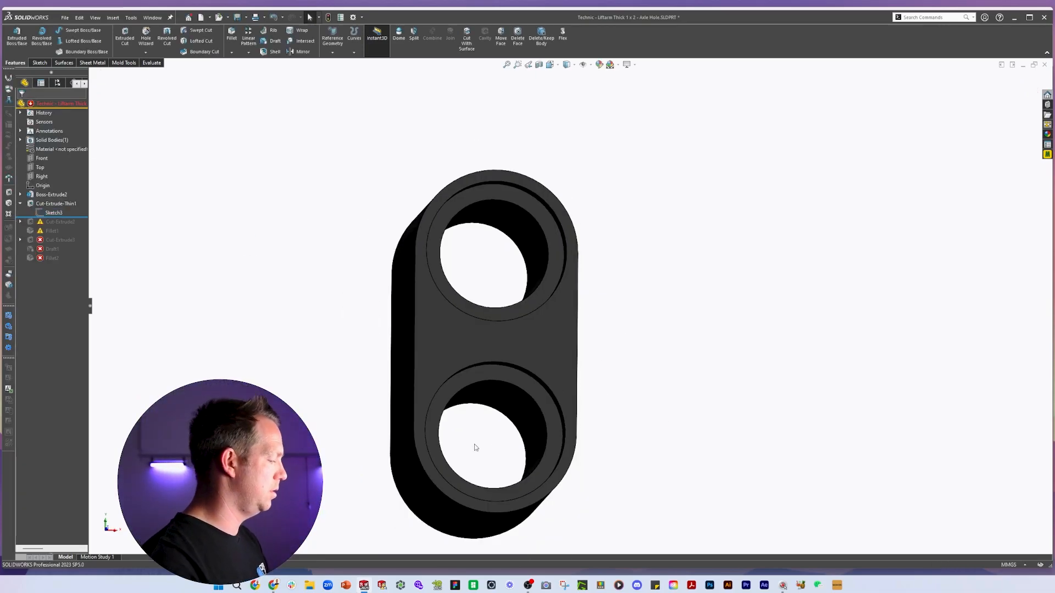
# Switch to the browser and rotate BrickLink's 3D view of the Liftarm Thick 1 x 2 to examine its axle hole.
pyautogui.hotkey('alt', 'Tab')
pyautogui.moveTo(500, 321); pyautogui.dragTo(565, 300)
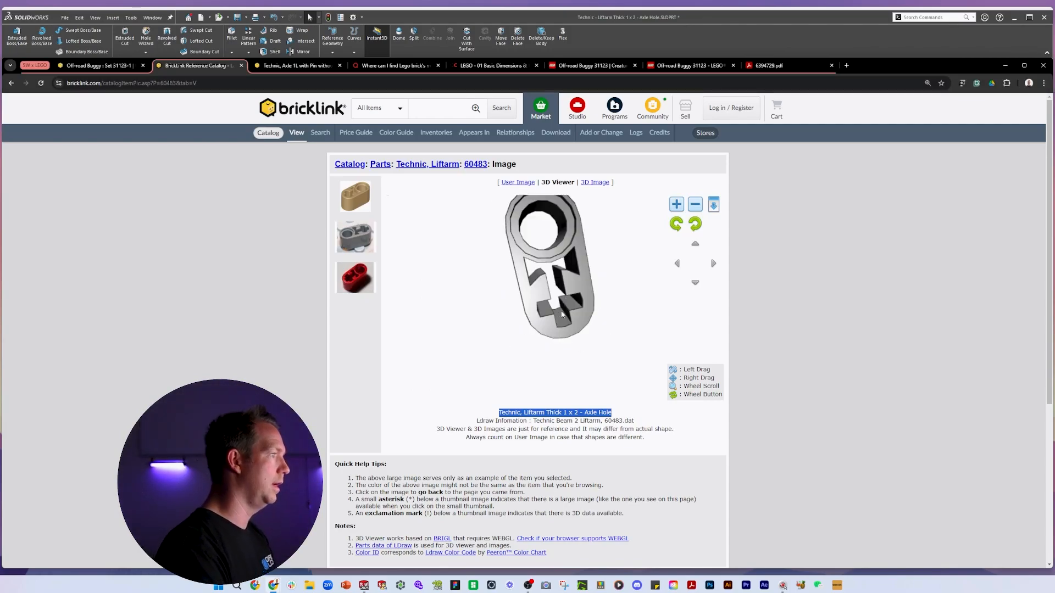
pyautogui.hotkey('alt', 'Tab')
# In the base profile sketch, draw a vertical and a horizontal line forming an inner corner in the upper hole and make them equal.
pyautogui.press('space')
pyautogui.click(255, 229)
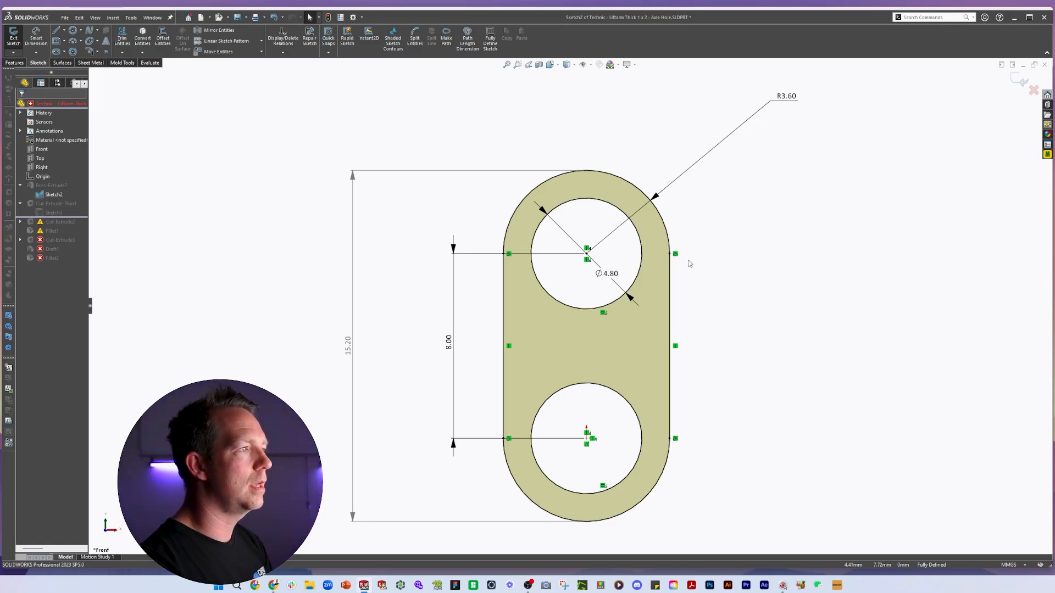
pyautogui.scroll(3, 596, 242)
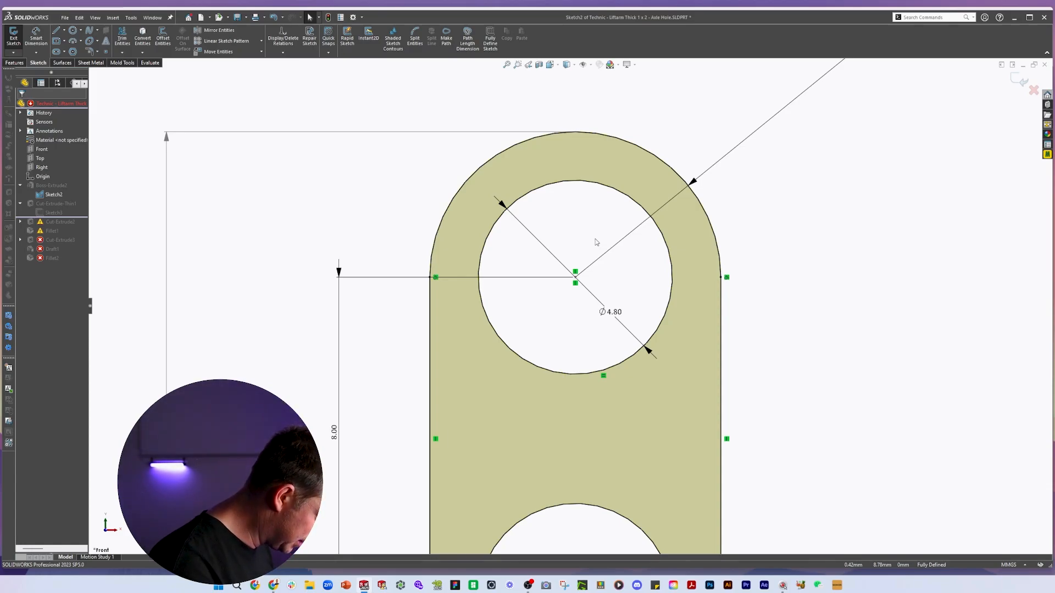
pyautogui.press('l')
pyautogui.click(547, 185)
pyautogui.click(546, 235)
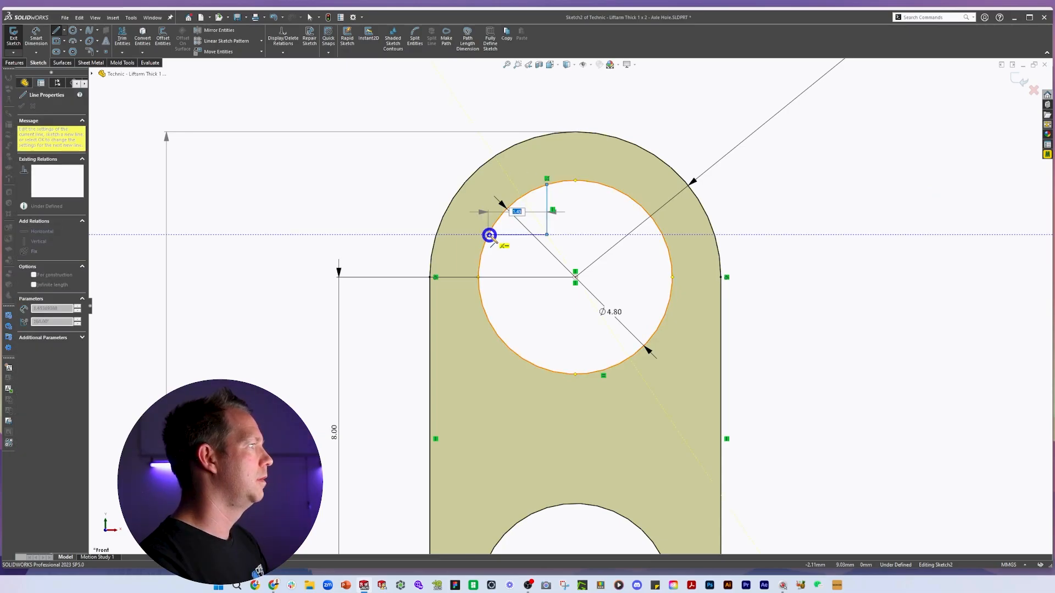
pyautogui.click(488, 234)
pyautogui.scroll(1, 564, 235)
pyautogui.scroll(2, 561, 239)
pyautogui.press('Escape')
pyautogui.press('Escape')
pyautogui.moveTo(549, 256); pyautogui.dragTo(530, 239)
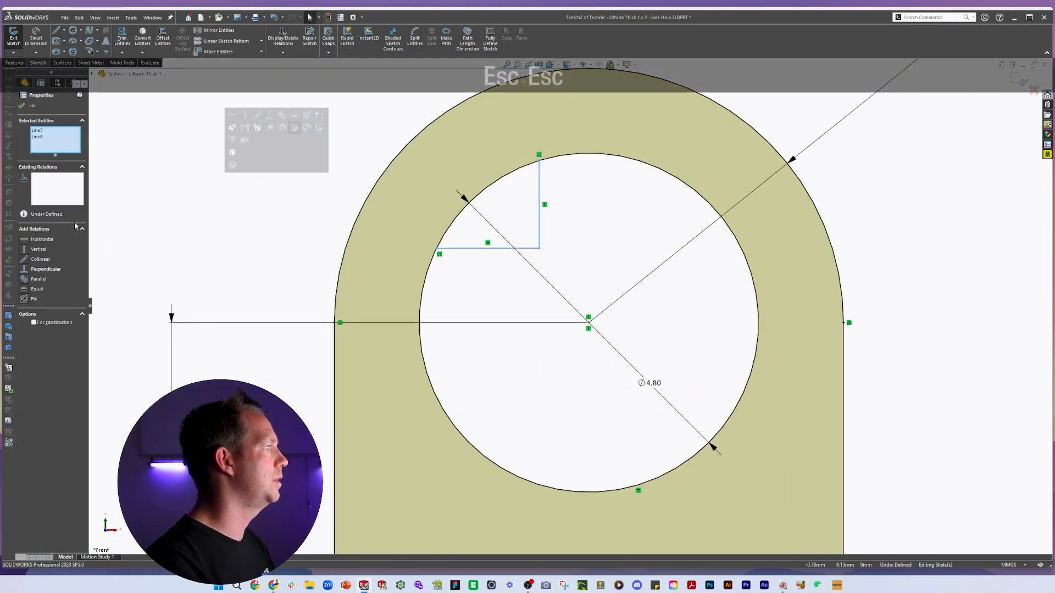
# Circular-pattern the two corner lines into 4 equally spaced instances over 360 degrees about the upper hole's centre.
pyautogui.click(261, 40)
pyautogui.click(226, 62)
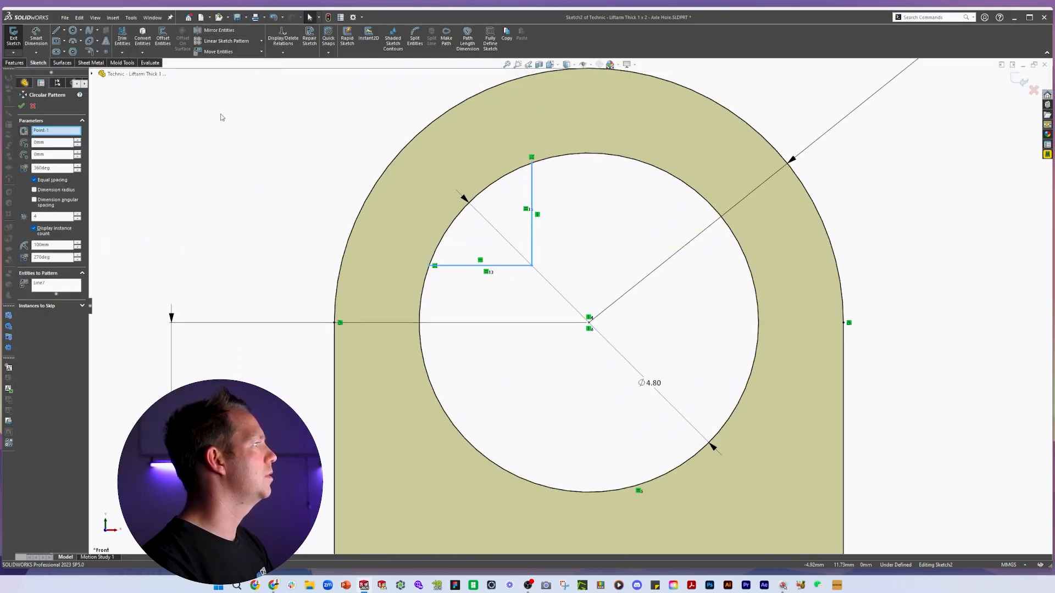
pyautogui.click(588, 323)
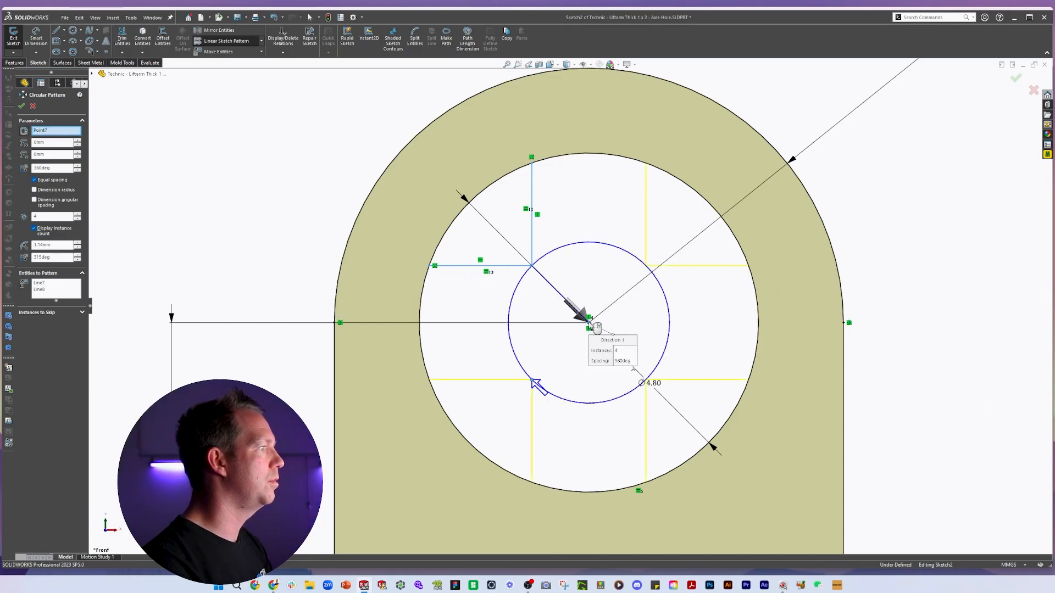
pyautogui.press('Return')
pyautogui.click(589, 347)
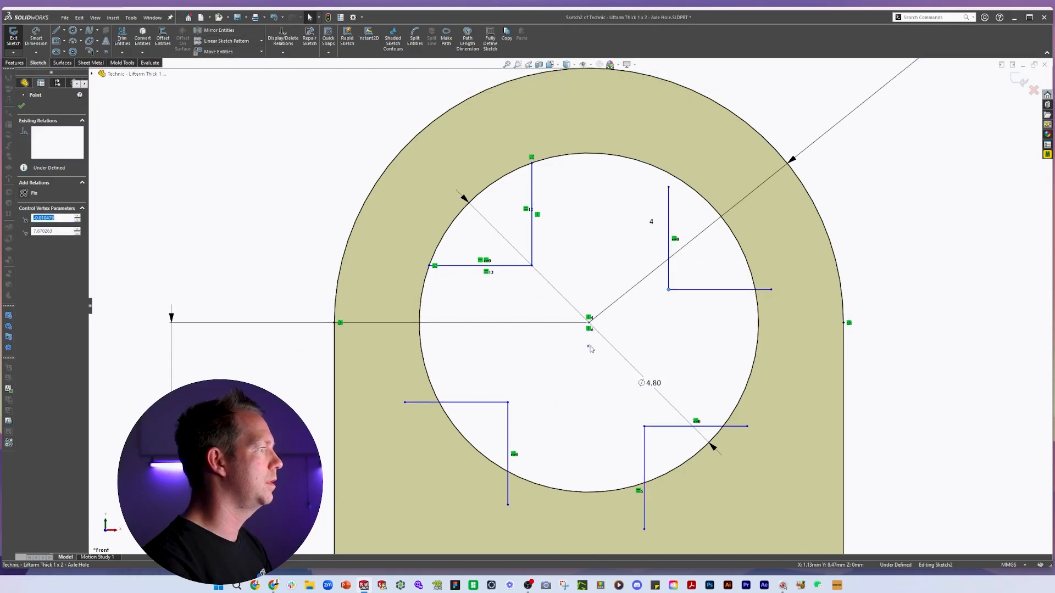
pyautogui.moveTo(589, 346); pyautogui.dragTo(589, 323)
# Dimension the distance between the two upper vertical lines of the cross as 1.8 mm.
pyautogui.press('d')
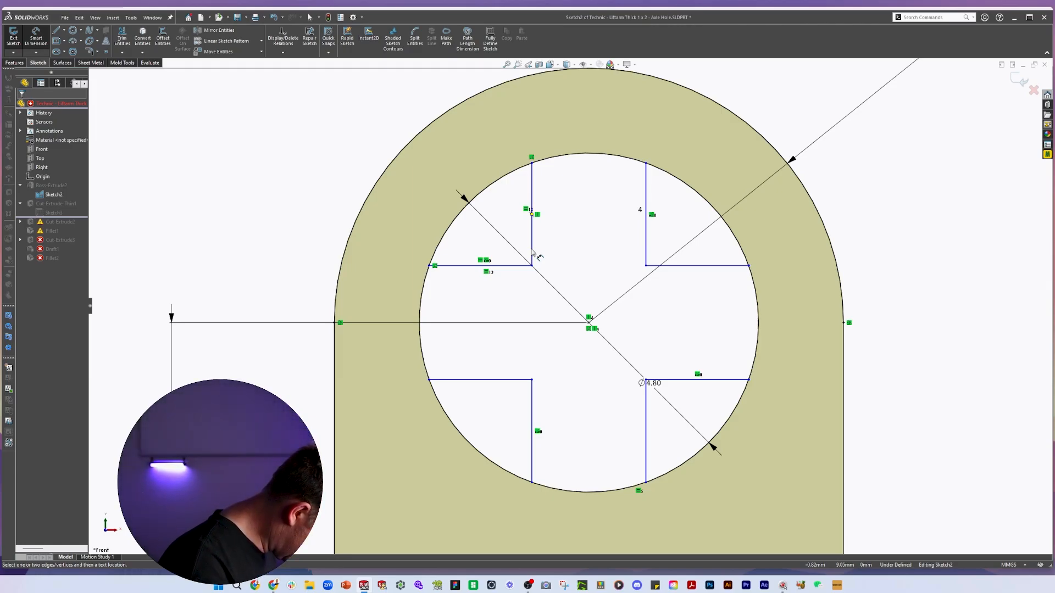
pyautogui.click(532, 252)
pyautogui.click(646, 241)
pyautogui.click(606, 198)
pyautogui.write('1.8')
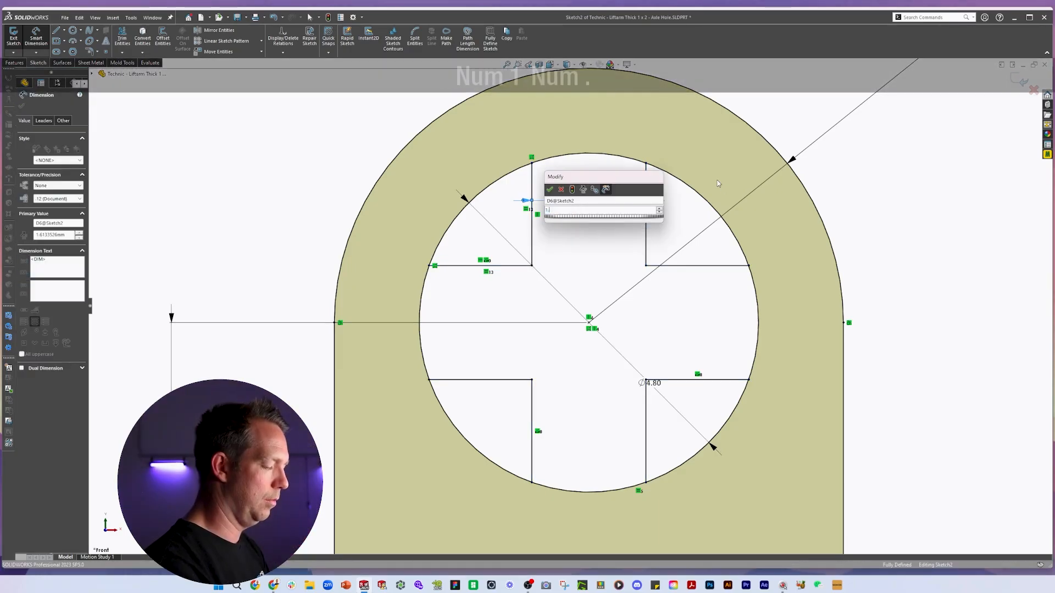
pyautogui.press('Return')
pyautogui.click(719, 182)
# Trim the circle segments between the cross arms to leave a closed axle-hole outline.
pyautogui.scroll(4, 569, 310)
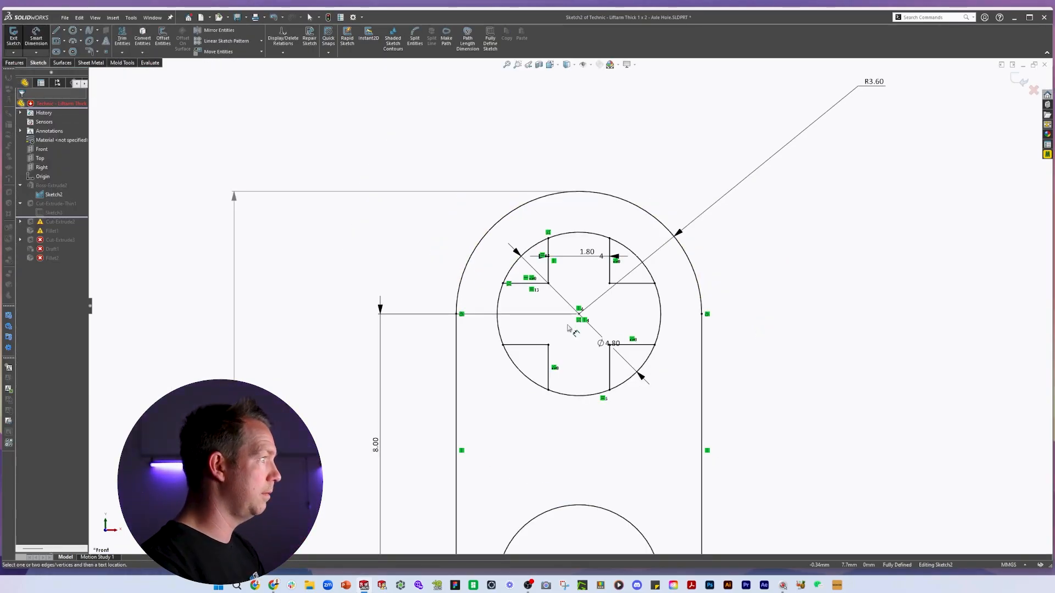
pyautogui.press('t')
pyautogui.scroll(-3, 542, 274)
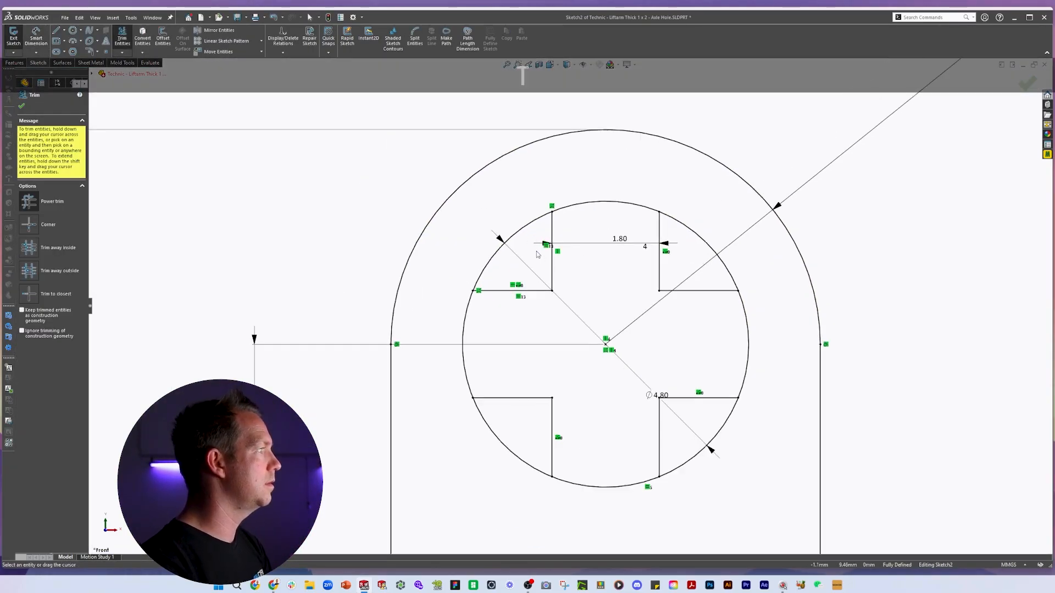
pyautogui.moveTo(518, 216); pyautogui.dragTo(509, 250)
pyautogui.moveTo(713, 225); pyautogui.dragTo(699, 260)
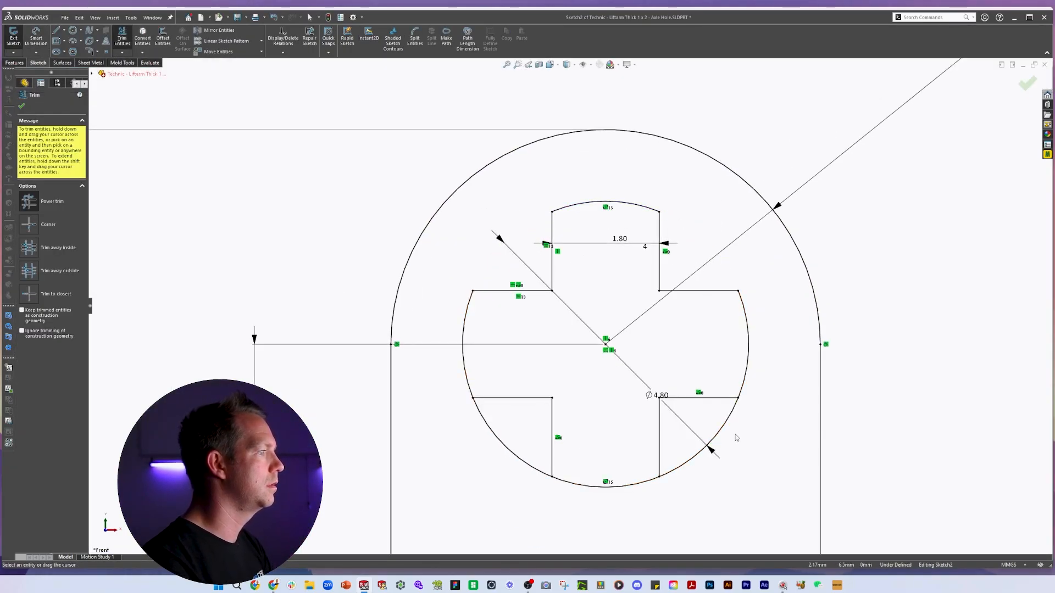
pyautogui.moveTo(736, 438); pyautogui.dragTo(687, 438)
# Make the lower arc of the cross equal to the lower hole's circle and exit the sketch.
pyautogui.click(584, 379)
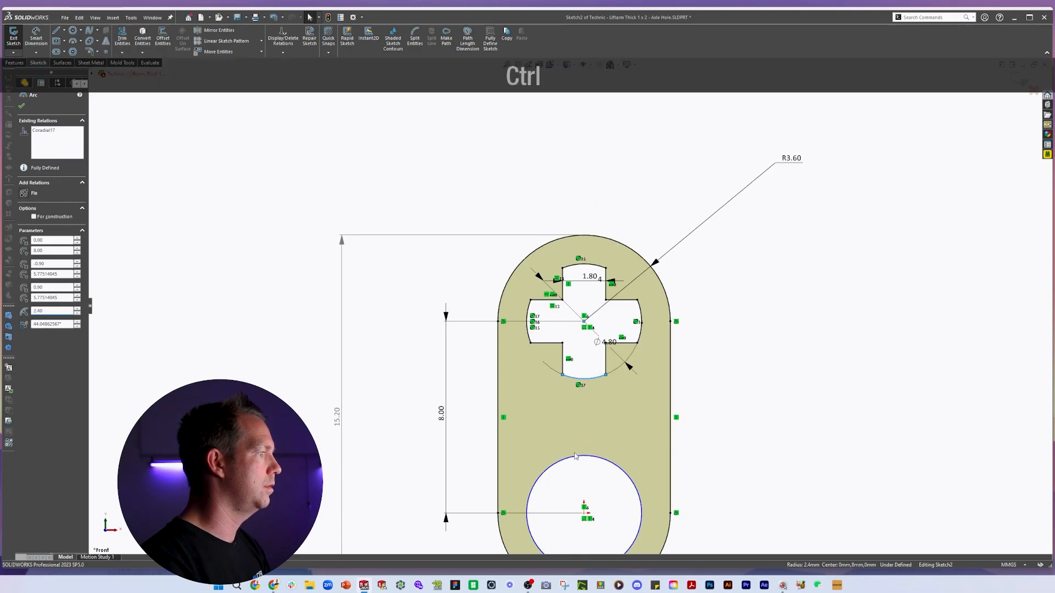
pyautogui.keyDown('ctrl'); pyautogui.click(576, 456); pyautogui.keyUp('ctrl')
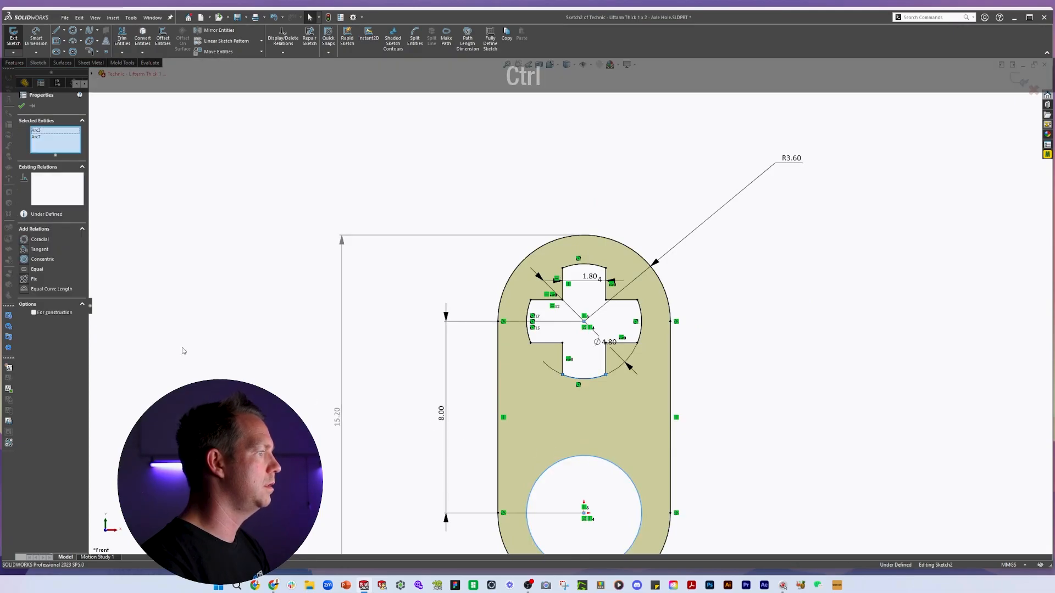
pyautogui.click(33, 270)
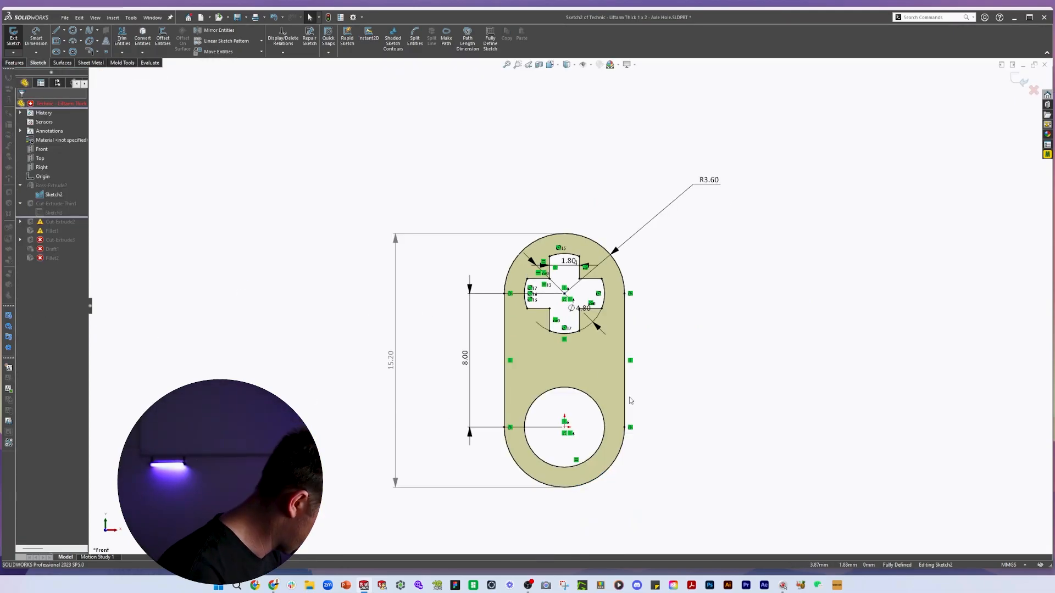
pyautogui.click(1019, 81)
pyautogui.moveTo(710, 335); pyautogui.dragTo(571, 265, button='middle')
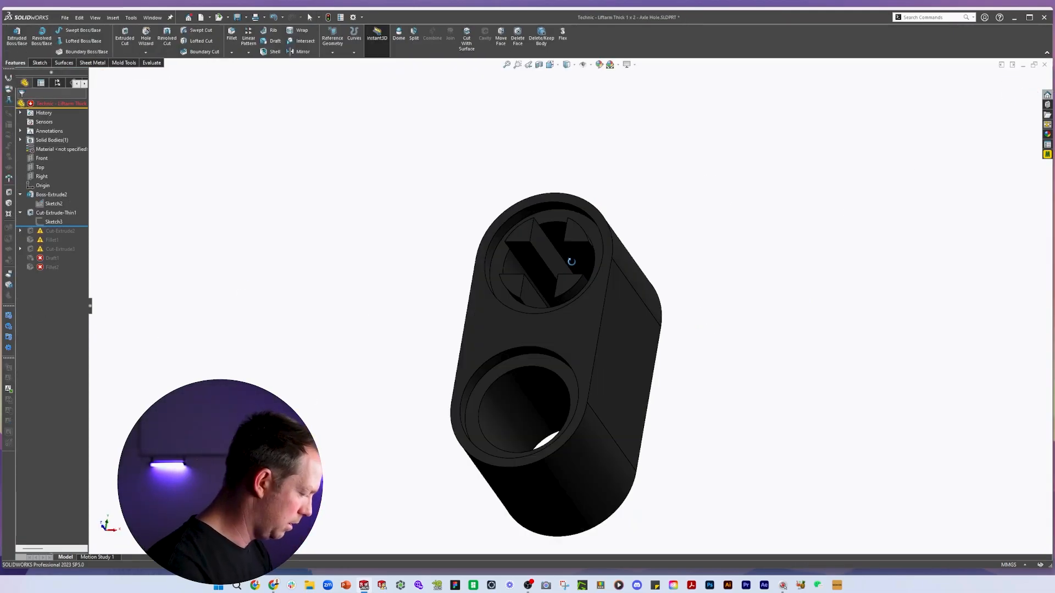
# Delete the circle around the axle hole from the Cut-Extrude-Thin1 sketch and exit the sketch.
pyautogui.click(55, 221)
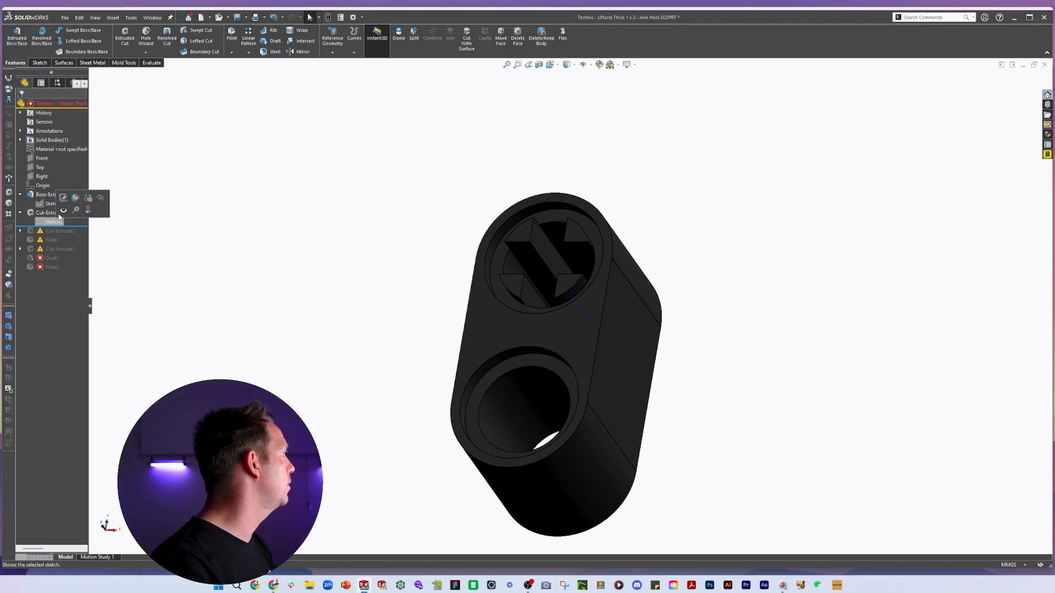
pyautogui.click(63, 206)
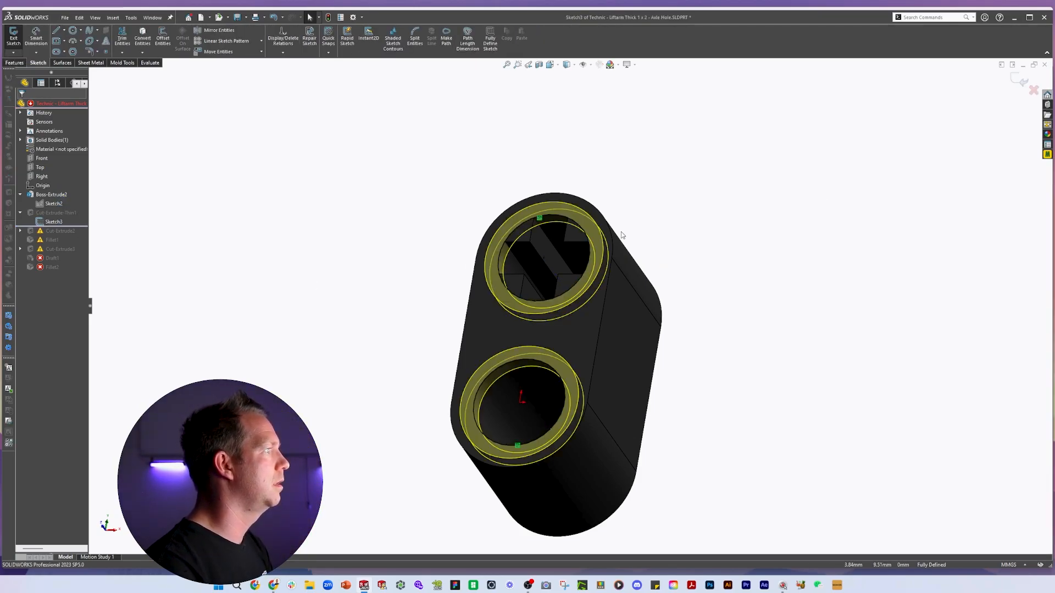
pyautogui.click(561, 221)
pyautogui.press('Delete')
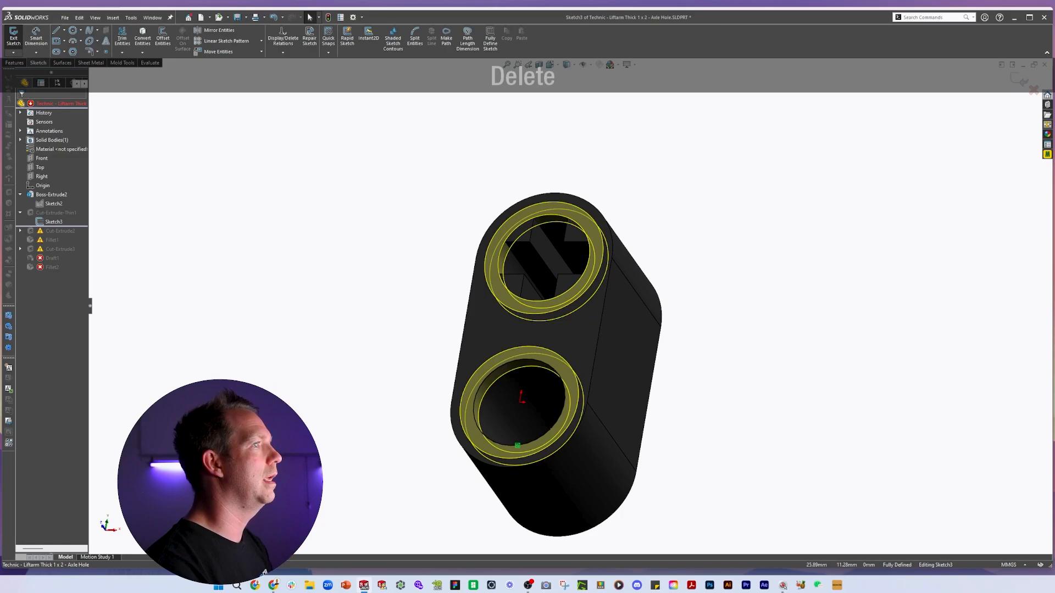
pyautogui.click(1020, 80)
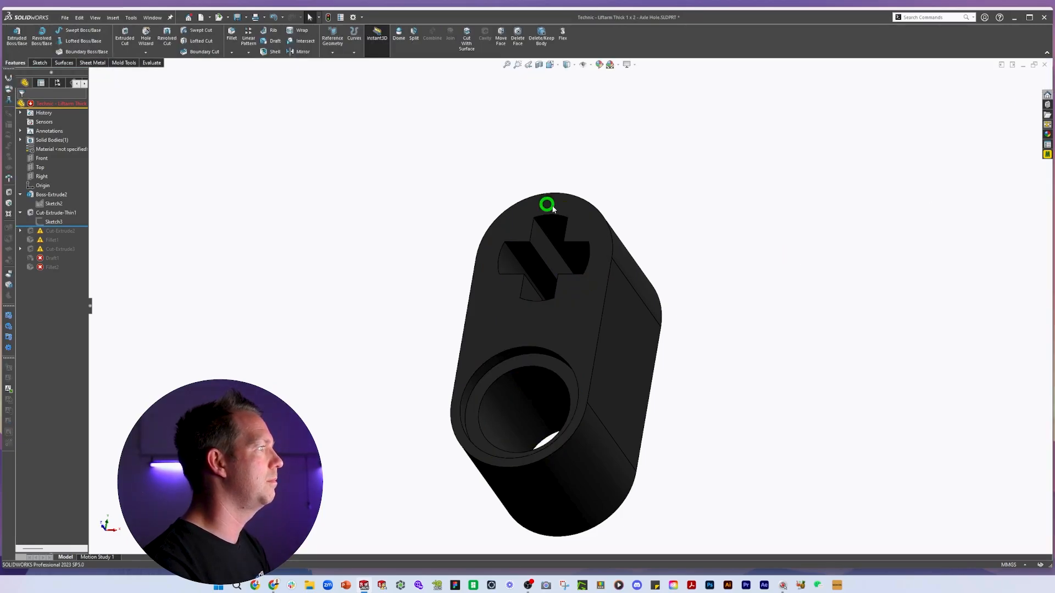
# Reassign the sketch plane of Cut-Extrude2 to the liftarm's front face.
pyautogui.moveTo(546, 205); pyautogui.dragTo(24, 202, button='middle')
pyautogui.click(20, 195)
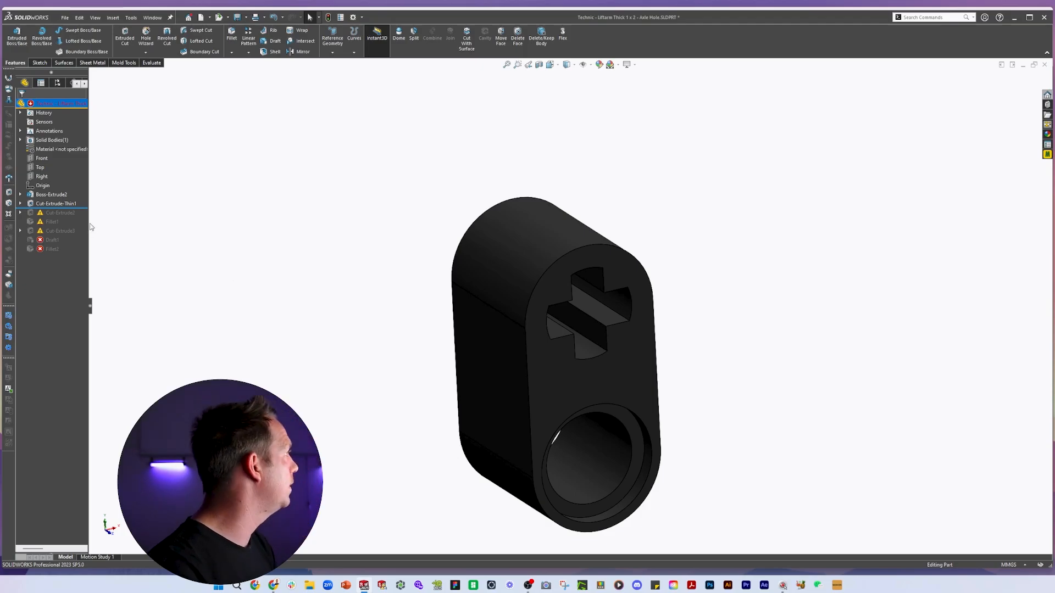
pyautogui.click(20, 213)
pyautogui.click(56, 222)
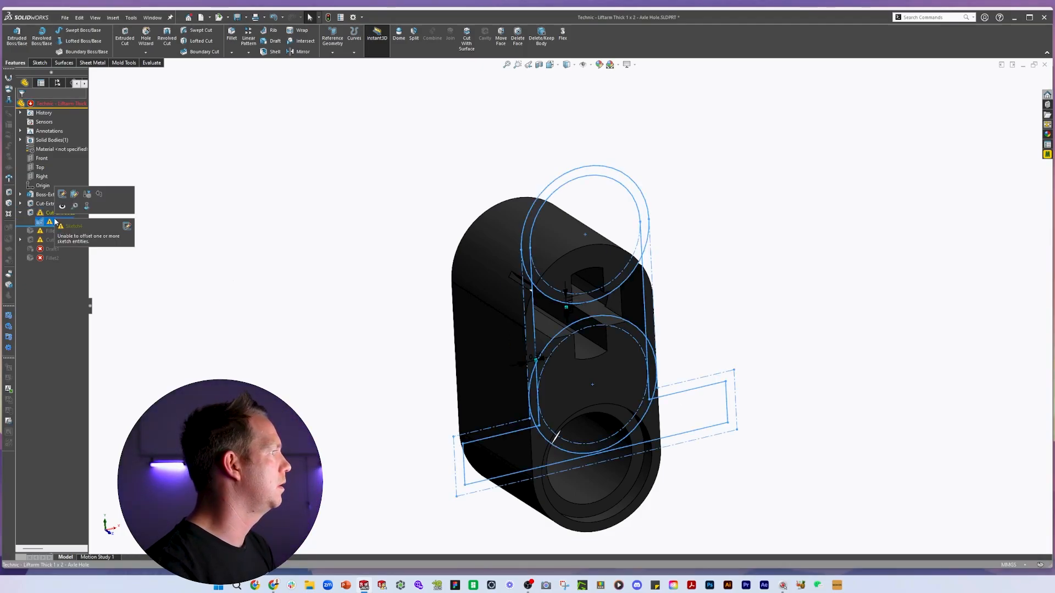
pyautogui.moveTo(681, 274)
pyautogui.mouseDown(button='middle')
pyautogui.moveTo(577, 283)
pyautogui.moveTo(538, 343)
pyautogui.mouseUp(button='middle')
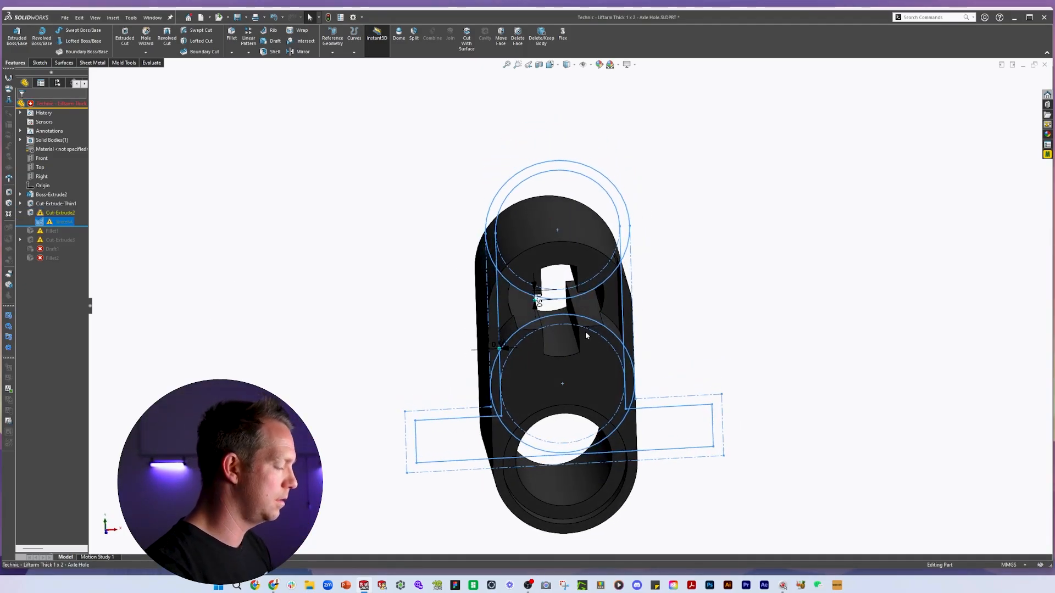
pyautogui.rightClick(64, 222)
pyautogui.click(86, 176)
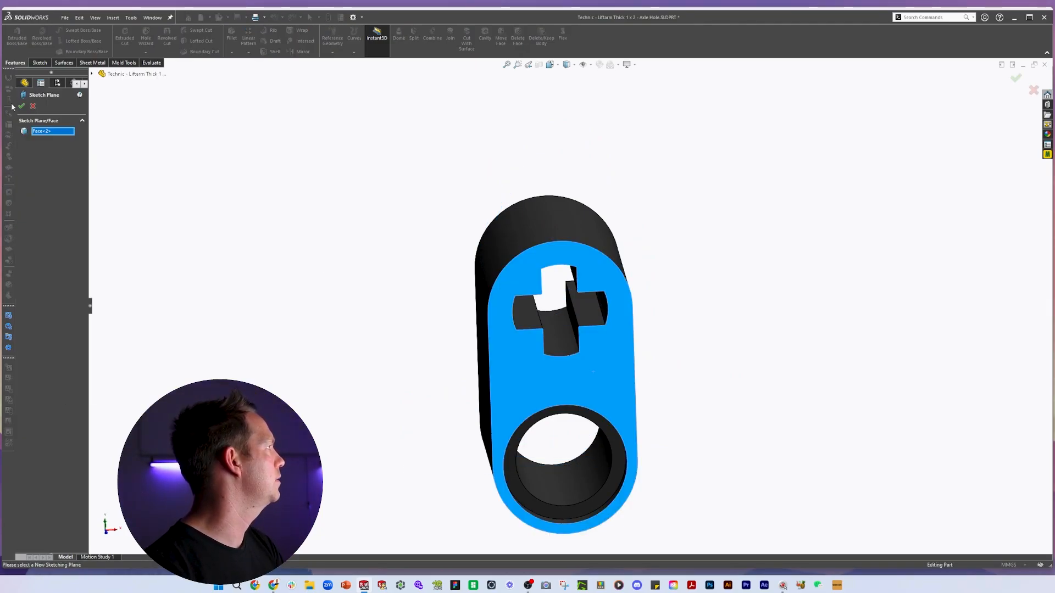
pyautogui.click(22, 106)
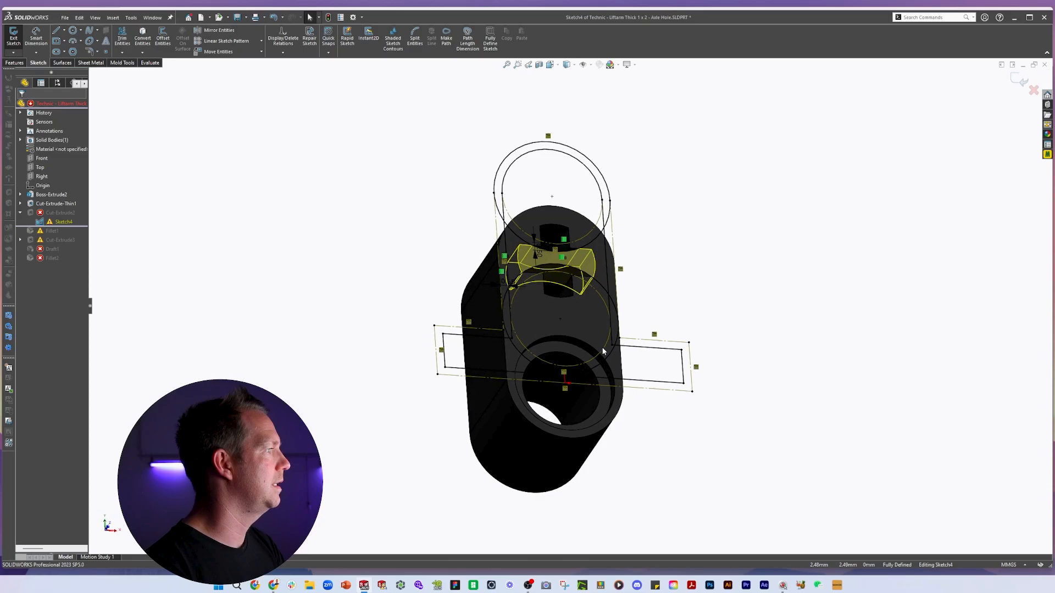
# Delete all the old geometry from the Cut-Extrude2 sketch.
pyautogui.click(602, 351)
pyautogui.press('Delete')
pyautogui.rightClick(648, 340)
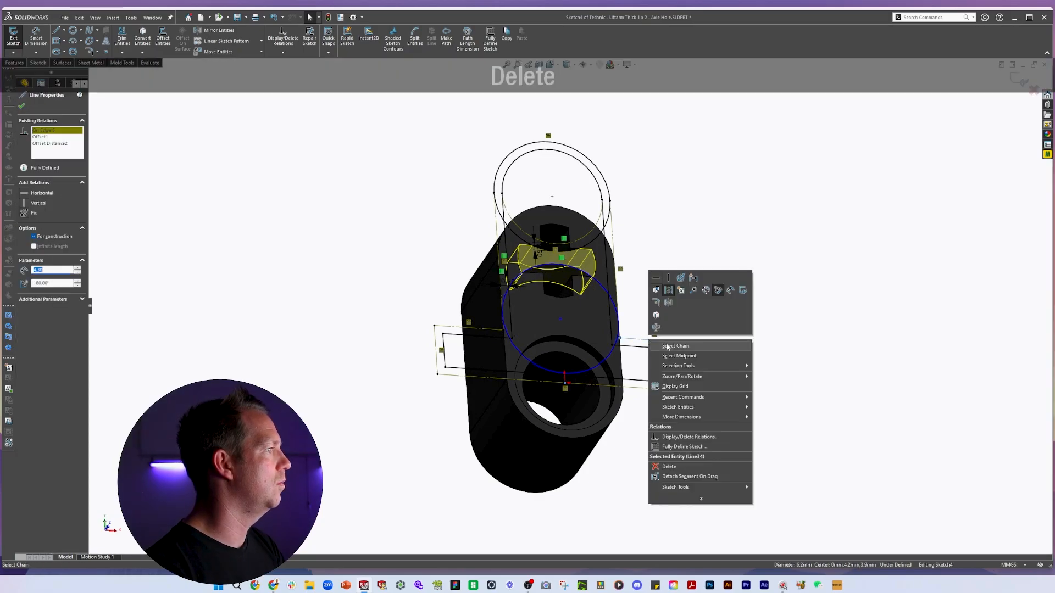
pyautogui.click(668, 347)
pyautogui.press('Delete')
pyautogui.moveTo(313, 104); pyautogui.dragTo(890, 466)
pyautogui.press('Delete')
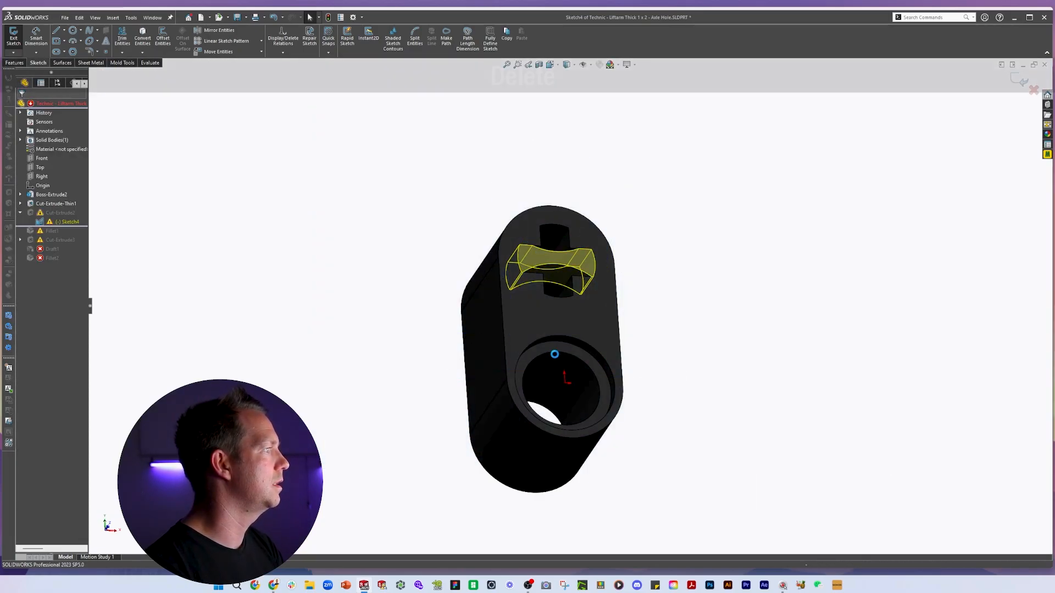
# Offset the front face's outer outline inward and the lower hole's ring edge outward, each by 0.5 mm.
pyautogui.click(623, 340)
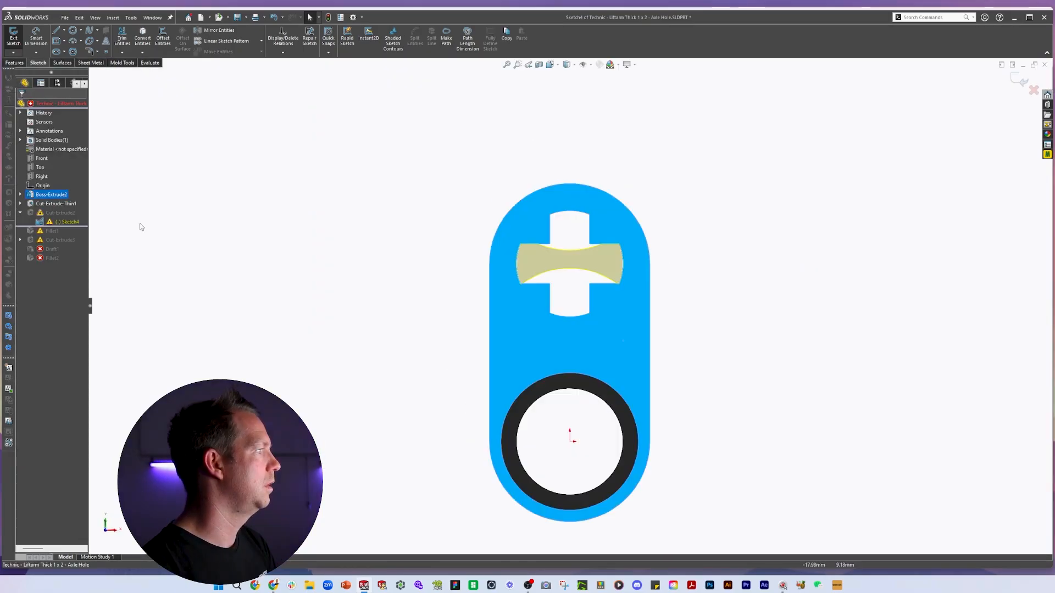
pyautogui.click(163, 39)
pyautogui.click(21, 107)
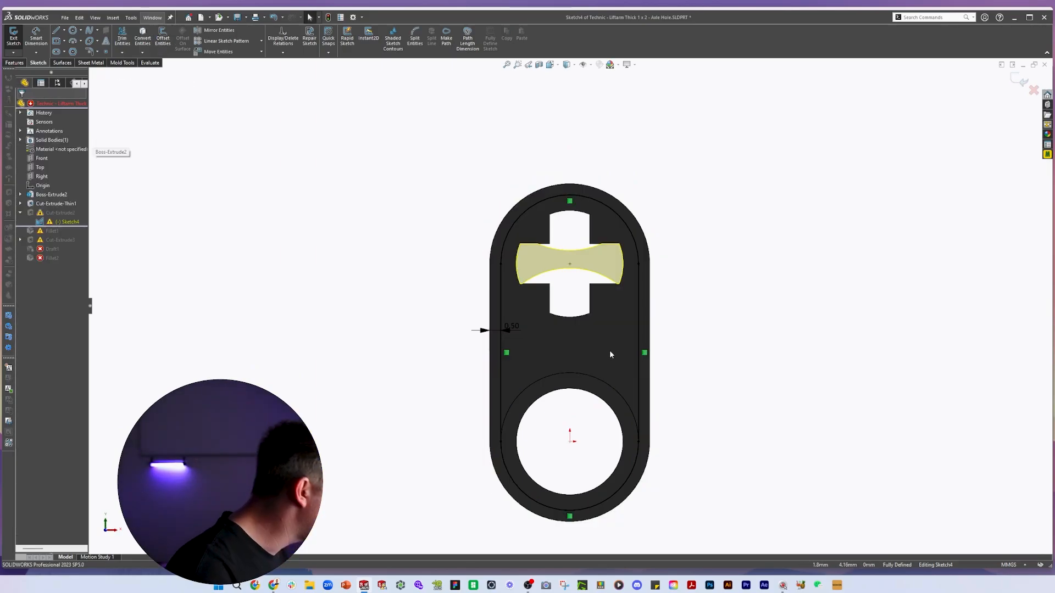
pyautogui.click(589, 376)
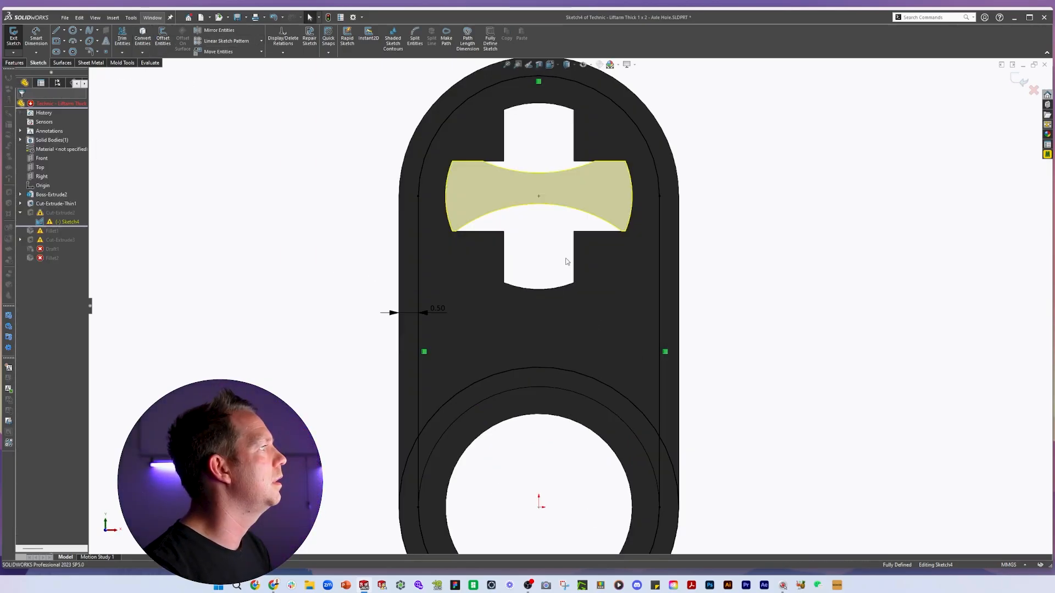
# Draw a circle around the axle hole through the cross corners, offset it 0.5 mm outward with construction base geometry, and exit the sketch.
pyautogui.press('c')
pyautogui.click(538, 195)
pyautogui.click(574, 282)
pyautogui.press('o')
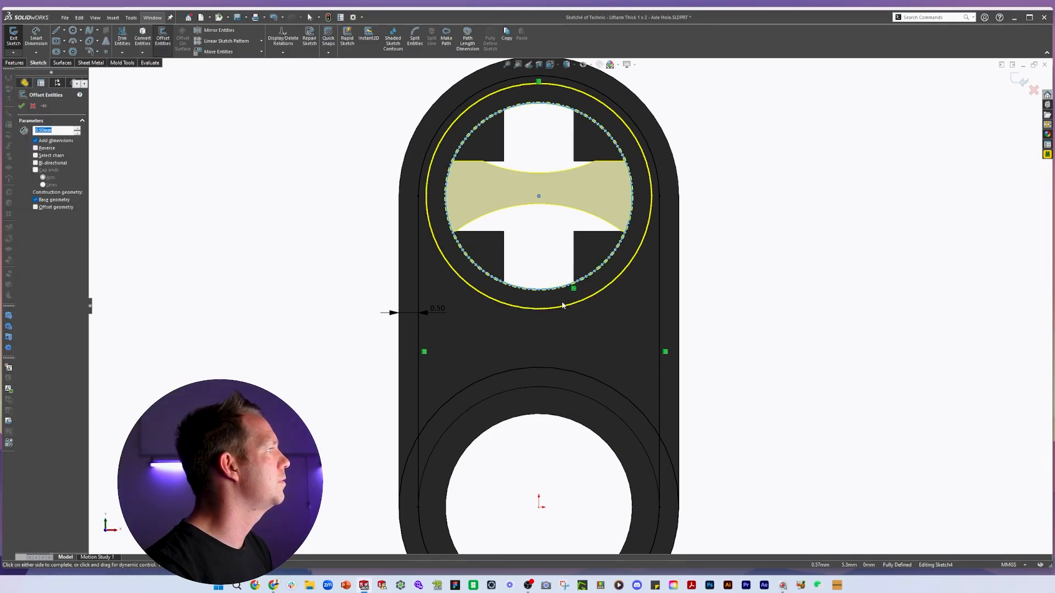
pyautogui.press('Return')
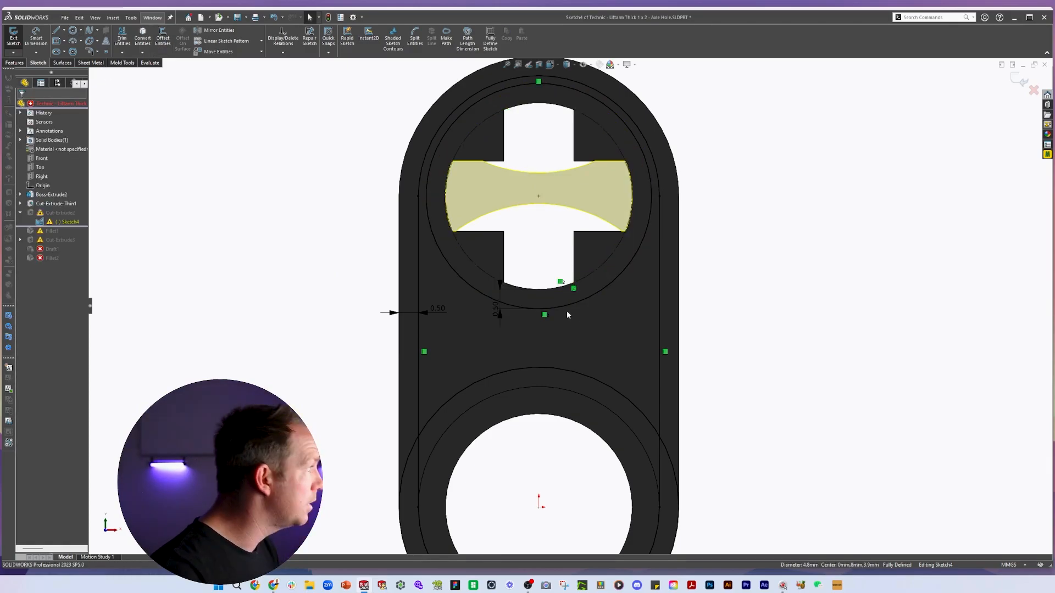
pyautogui.click(1019, 83)
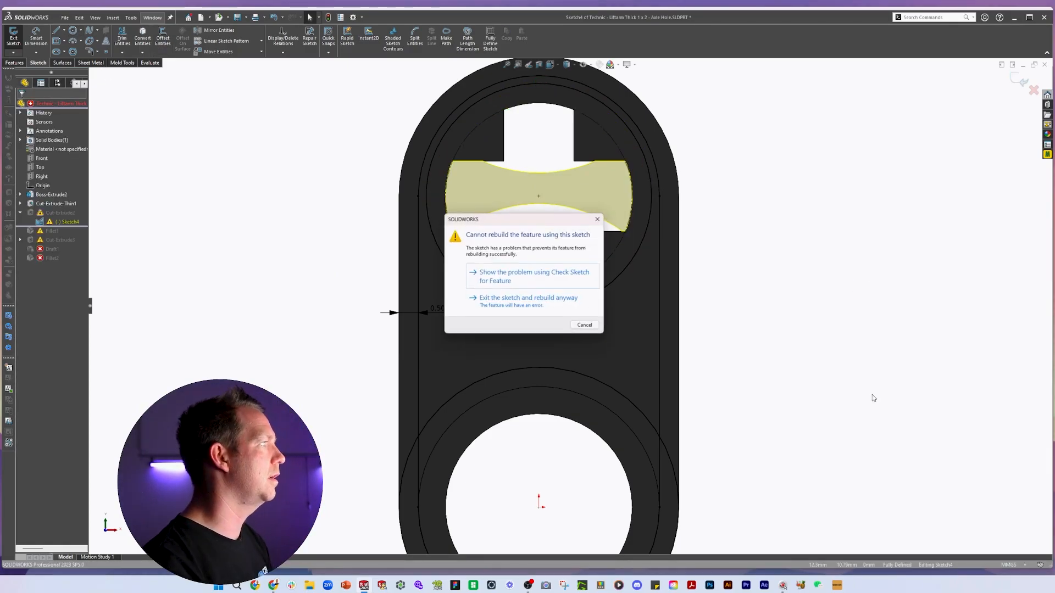
pyautogui.press('Return')
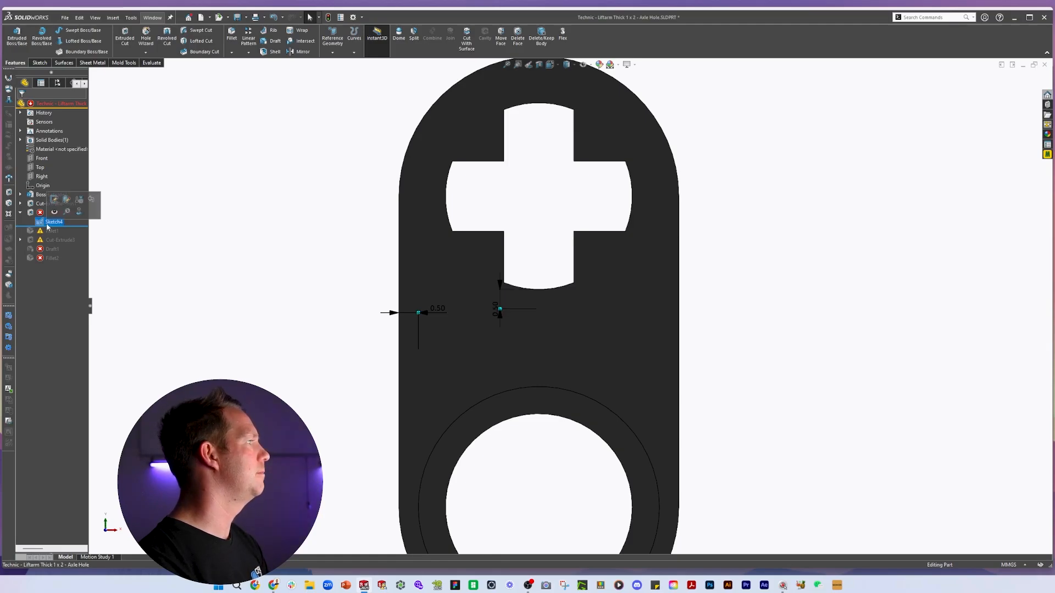
# Examine the Cut-Extrude2 sketch in the original pin connector plate part for comparison, and return to the liftarm.
pyautogui.hotkey('ctrl', 'Tab')
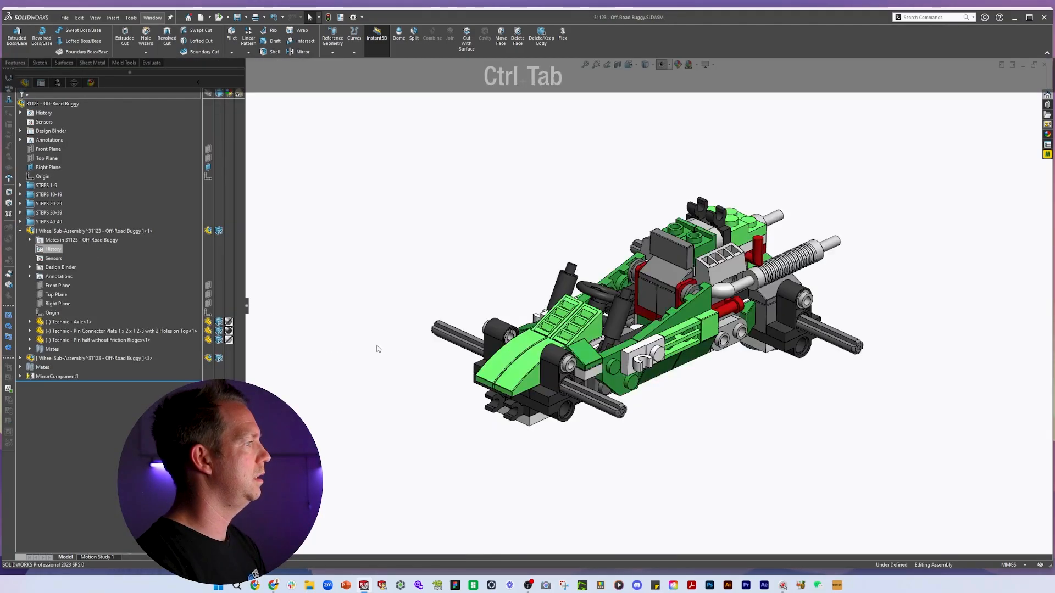
pyautogui.click(551, 364)
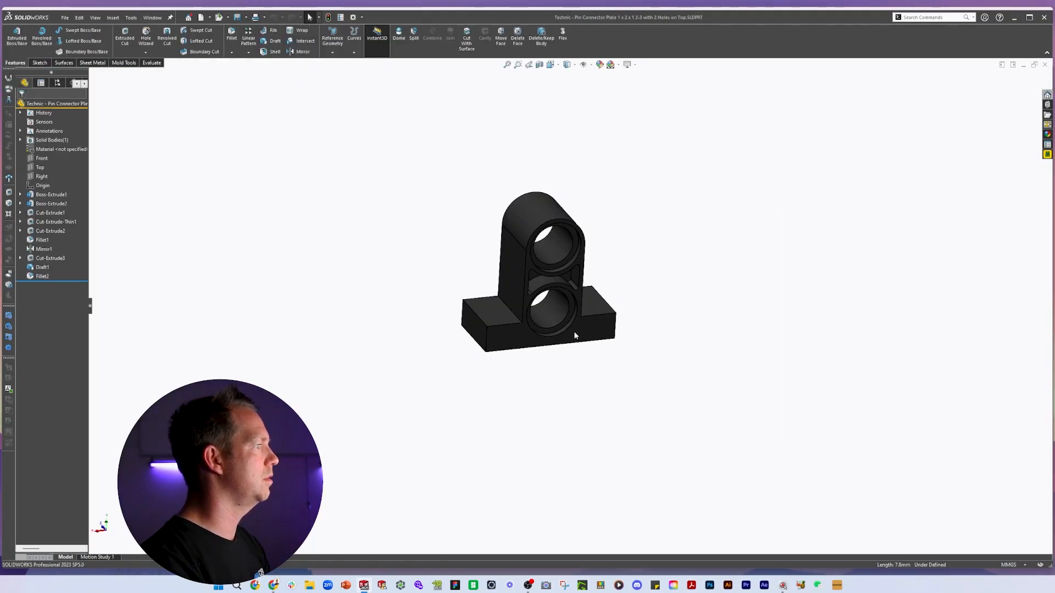
pyautogui.scroll(-5, 573, 331)
pyautogui.moveTo(563, 222)
pyautogui.mouseDown(button='middle')
pyautogui.moveTo(545, 231)
pyautogui.moveTo(572, 251)
pyautogui.moveTo(650, 205)
pyautogui.mouseUp(button='middle')
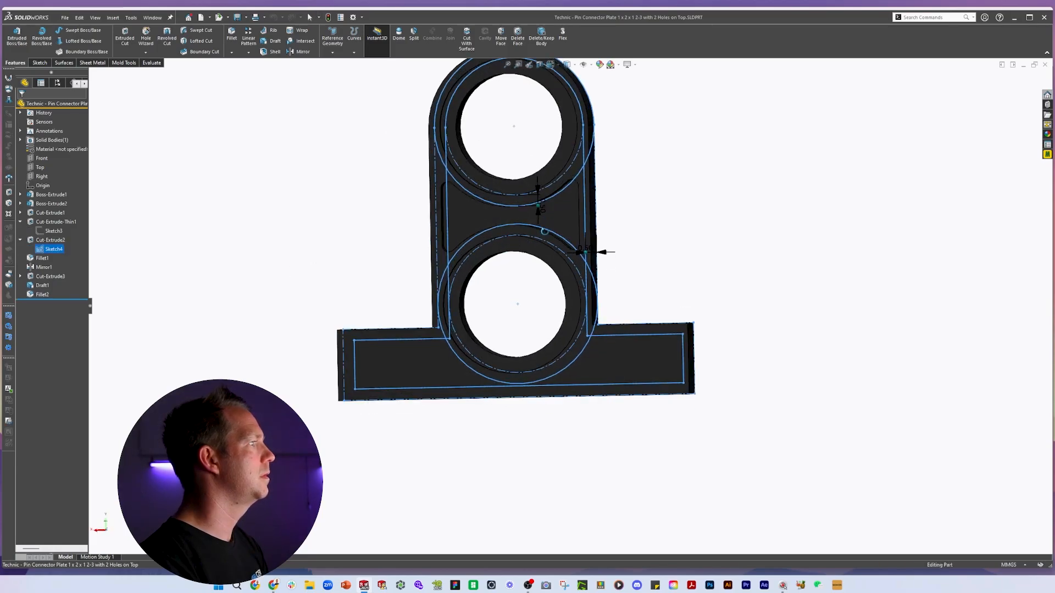
pyautogui.hotkey('ctrl', 'Tab')
pyautogui.hotkey('ctrl', 'Tab')
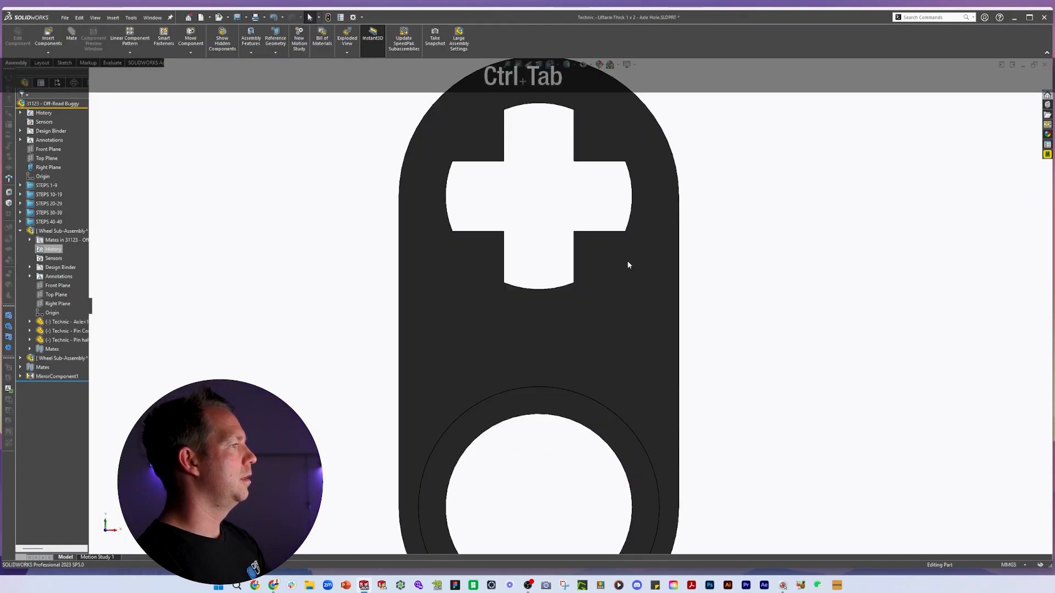
# Reopen the liftarm's Cut-Extrude2 sketch and check the recess around the axle hole in BrickLink's 3D viewer.
pyautogui.click(49, 222)
pyautogui.click(57, 193)
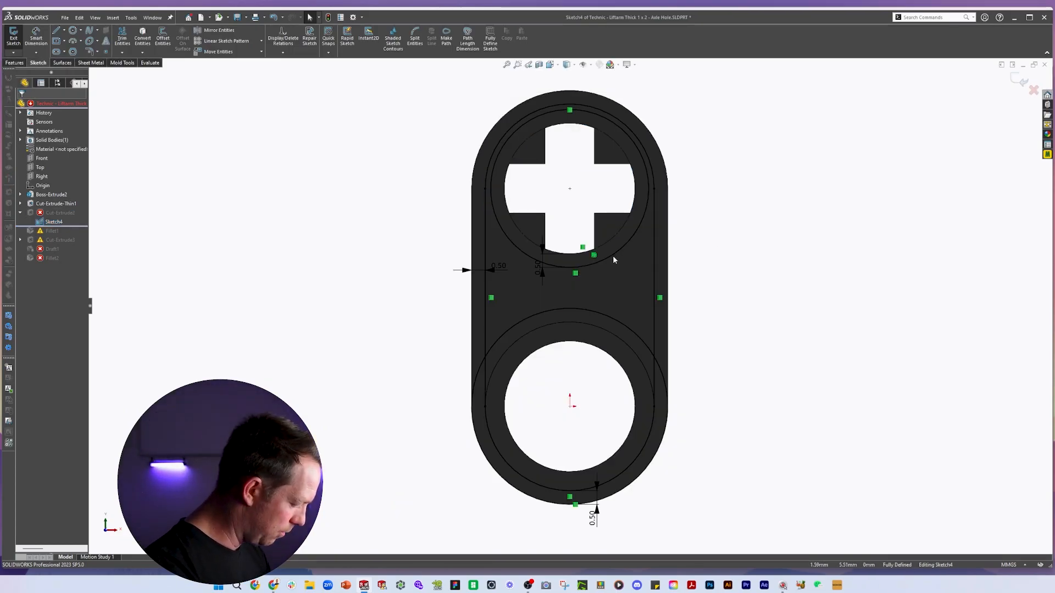
pyautogui.hotkey('alt', 'Tab')
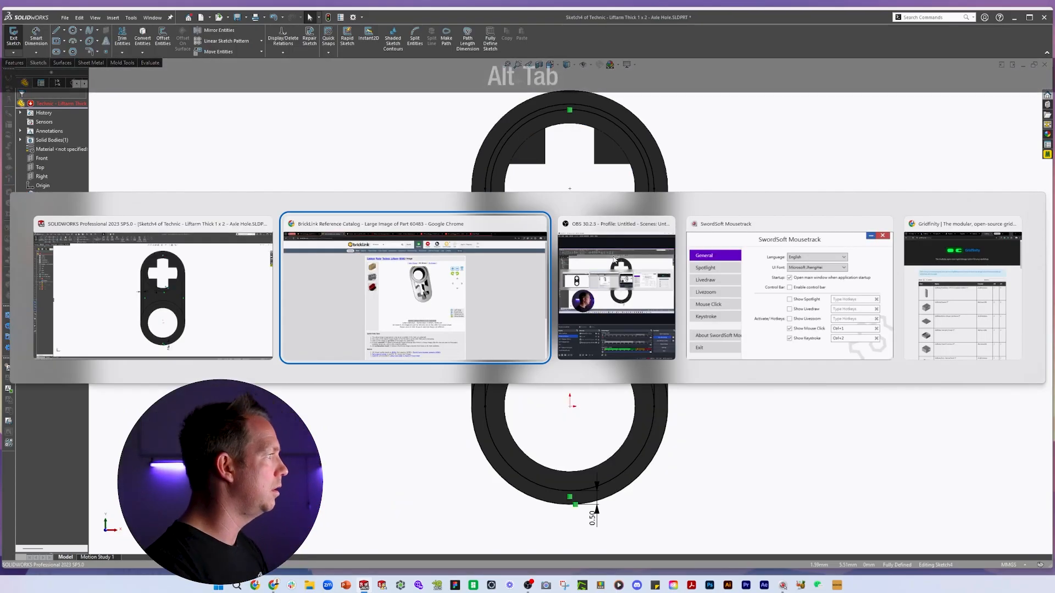
pyautogui.scroll(5, 509, 244)
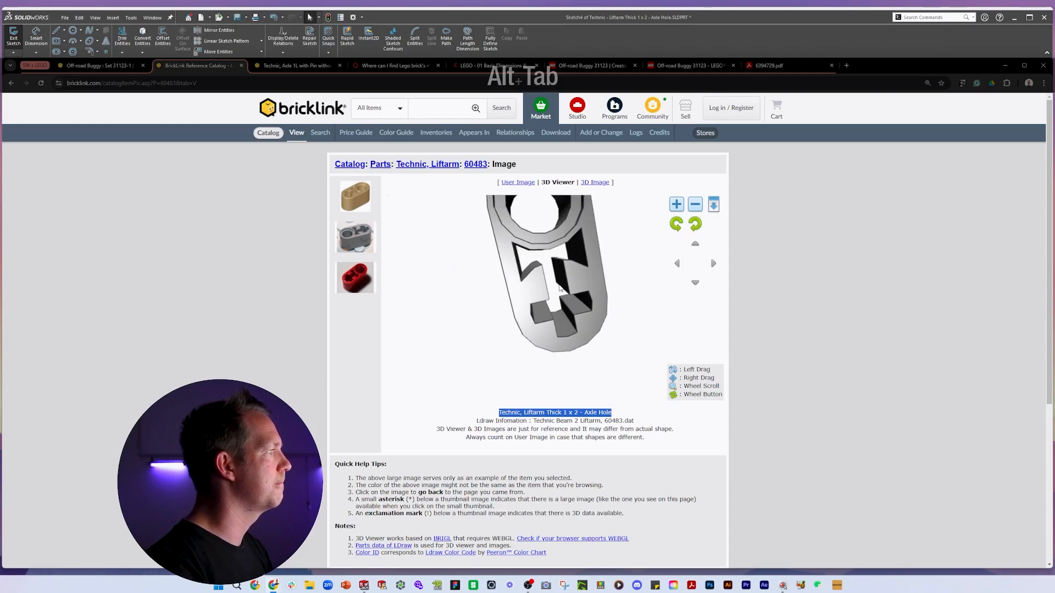
pyautogui.hotkey('alt', 'Tab')
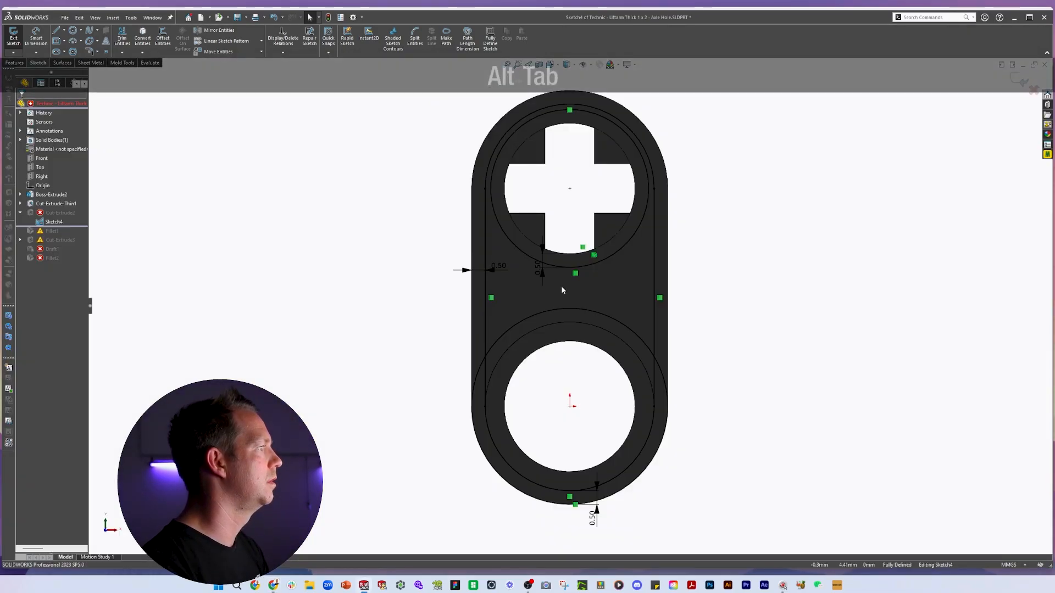
# Draw two vertical lines from the lower corners of the cross down to the circle around the lower hole.
pyautogui.scroll(3, 631, 237)
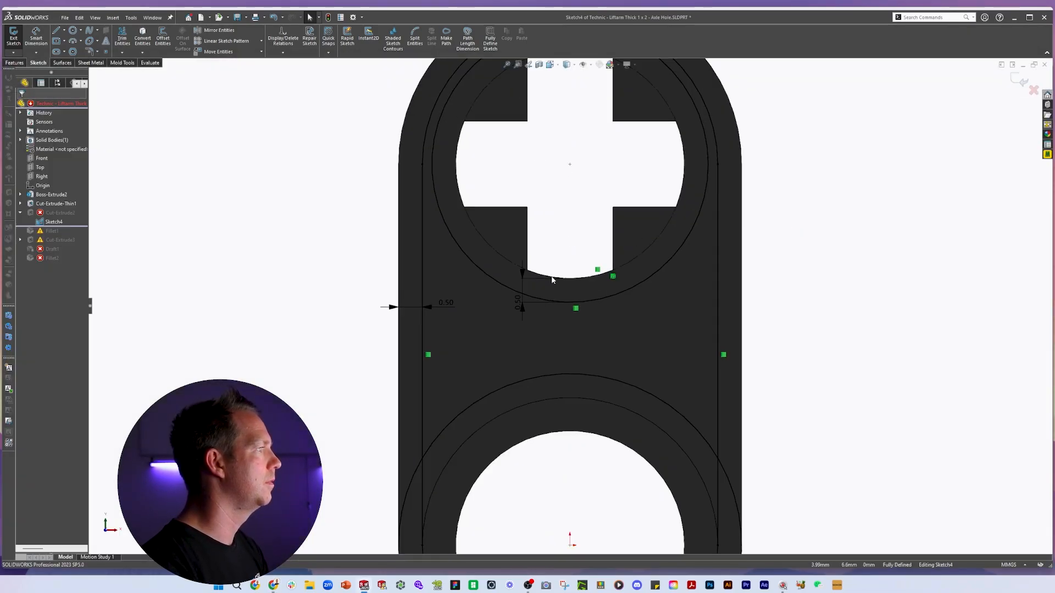
pyautogui.press('l')
pyautogui.click(527, 270)
pyautogui.click(526, 379)
pyautogui.press('Escape')
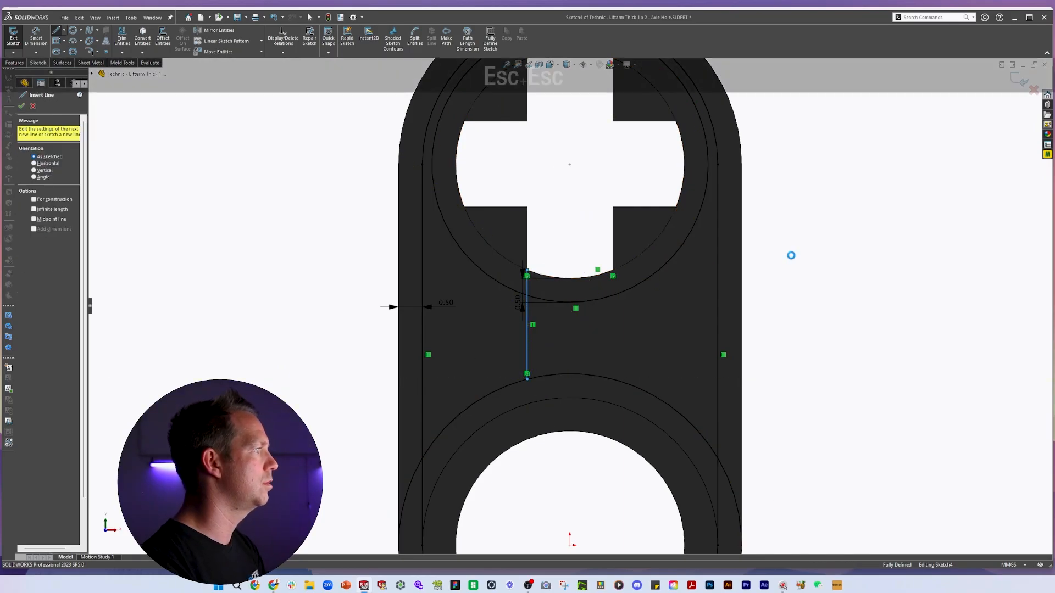
pyautogui.press('Escape')
pyautogui.press('l')
pyautogui.click(612, 270)
pyautogui.click(613, 379)
pyautogui.press('Escape')
pyautogui.press('Escape')
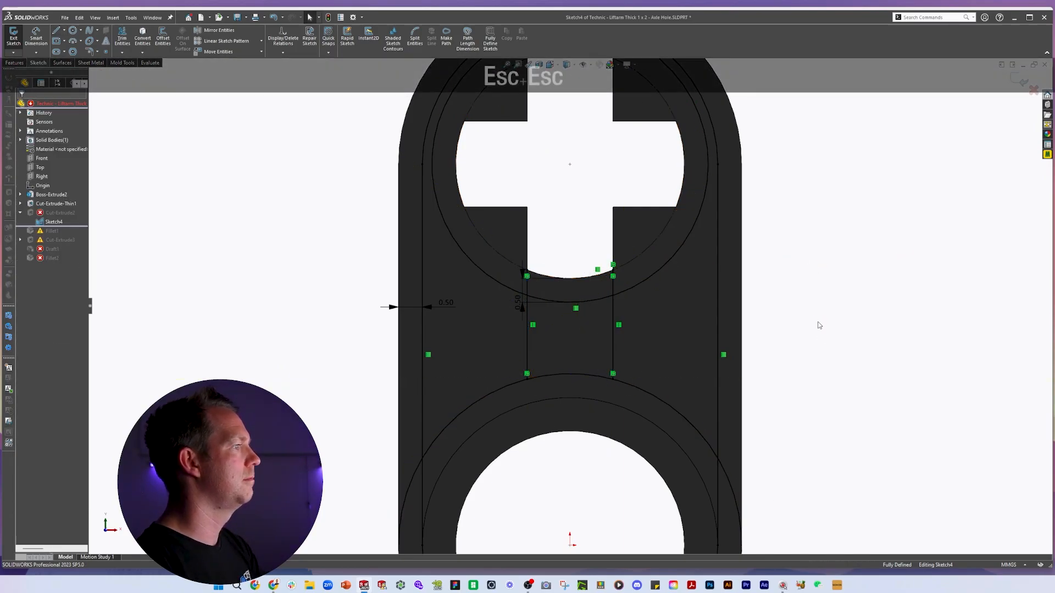
# Inspect the sketch in wireframe display, then exit it and rebuild anyway.
pyautogui.press('f')
pyautogui.moveTo(816, 320)
pyautogui.mouseDown(button='middle')
pyautogui.moveTo(599, 284)
pyautogui.moveTo(598, 306)
pyautogui.mouseUp(button='middle')
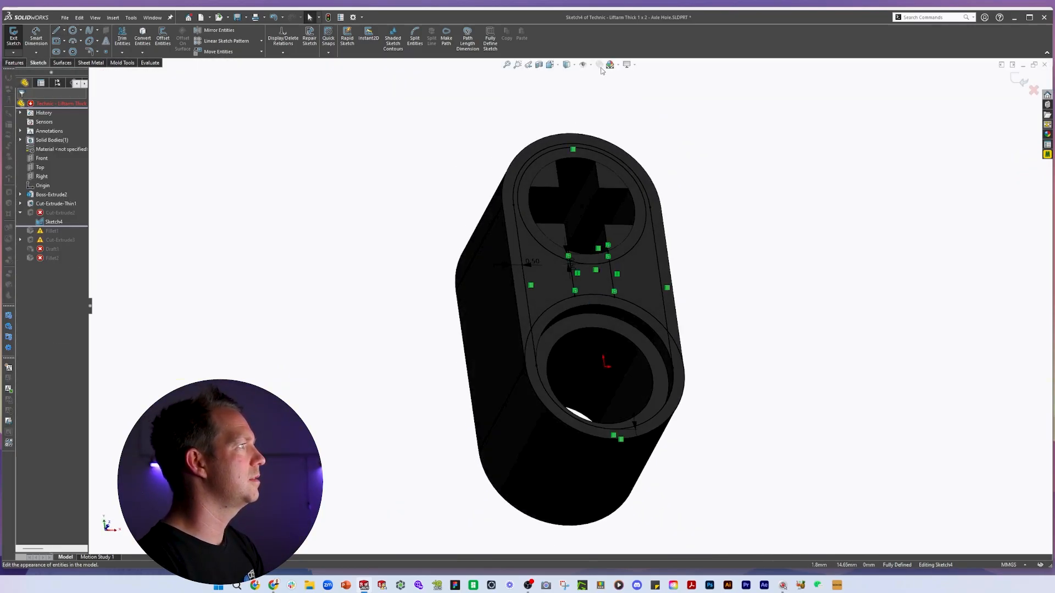
pyautogui.click(569, 65)
pyautogui.click(567, 123)
pyautogui.hotkey('ctrl', '8')
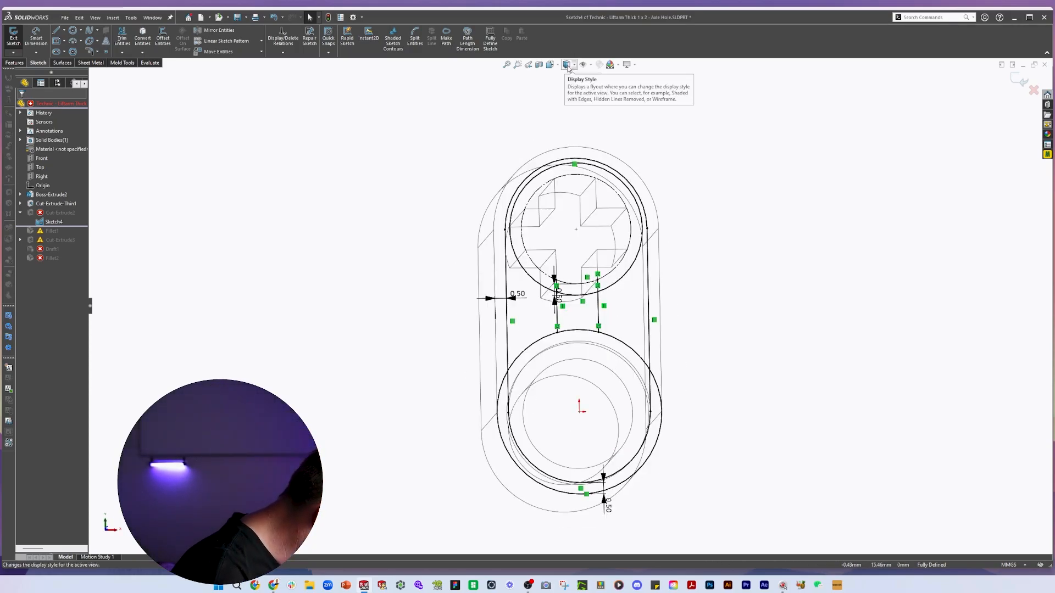
pyautogui.click(1034, 90)
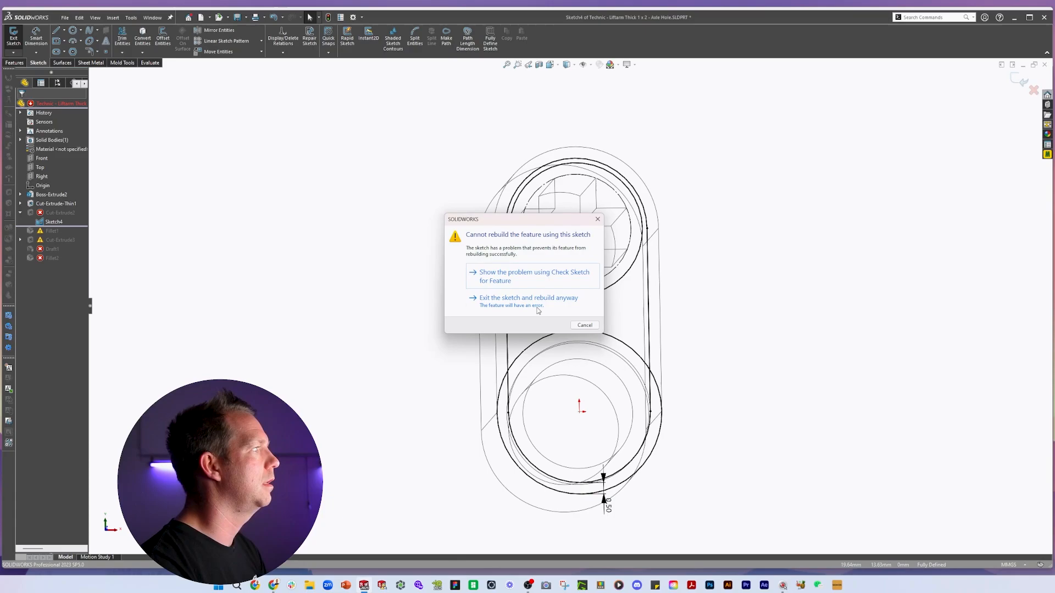
pyautogui.click(521, 300)
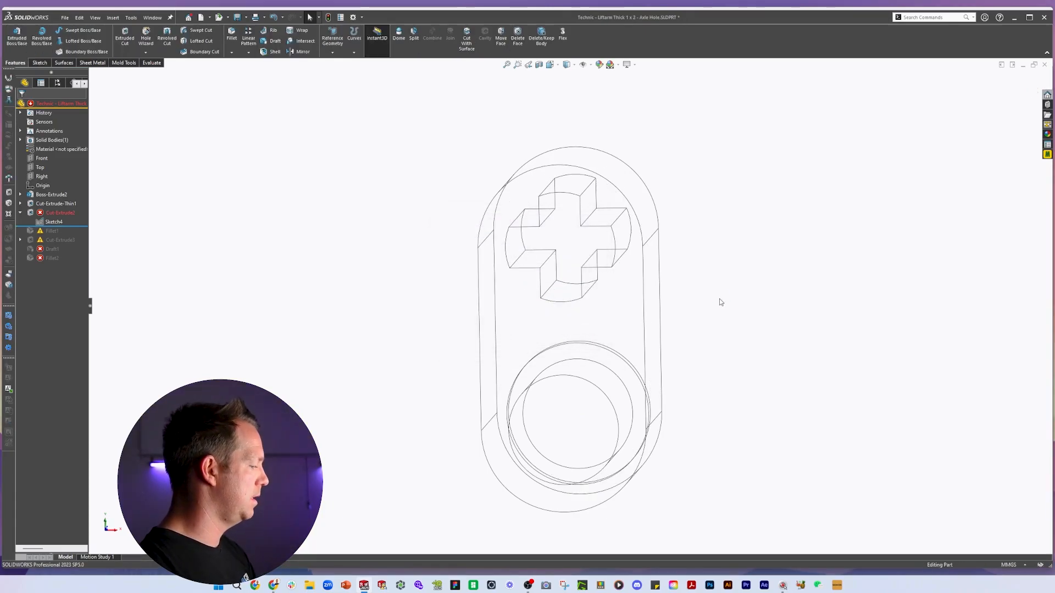
# In the pin connector plate, set the side-wall offset of the Cut-Extrude2 sketch to 0.8 mm.
pyautogui.hotkey('ctrl', 'Tab')
pyautogui.scroll(-3, 501, 255)
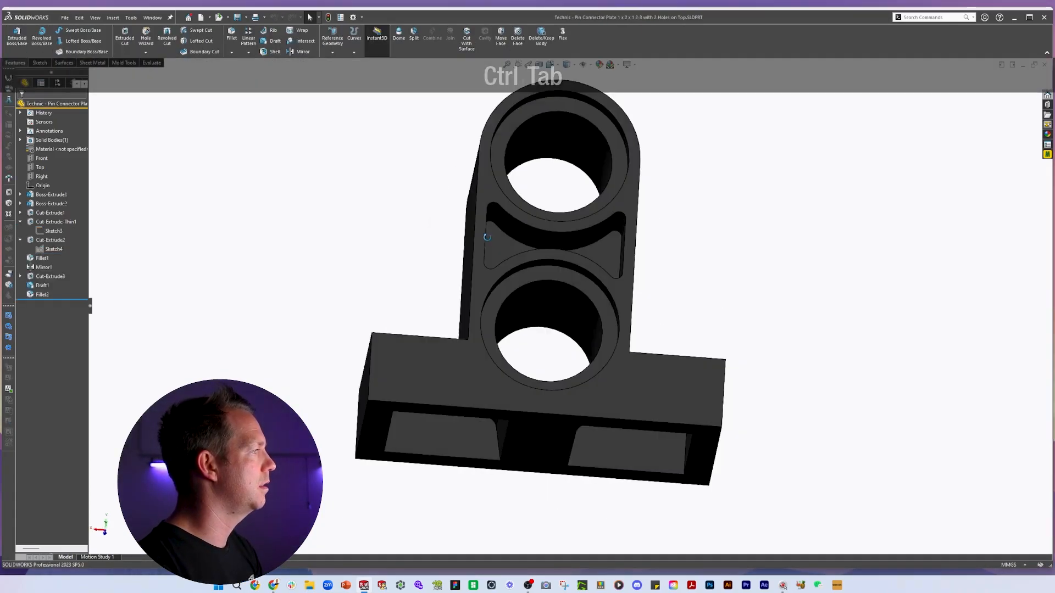
pyautogui.click(472, 227)
pyautogui.moveTo(473, 227)
pyautogui.mouseDown(button='middle')
pyautogui.moveTo(484, 244)
pyautogui.moveTo(584, 283)
pyautogui.moveTo(603, 306)
pyautogui.mouseUp(button='middle')
pyautogui.click(53, 250)
pyautogui.scroll(-3, 602, 306)
pyautogui.click(595, 296)
pyautogui.write('.8')
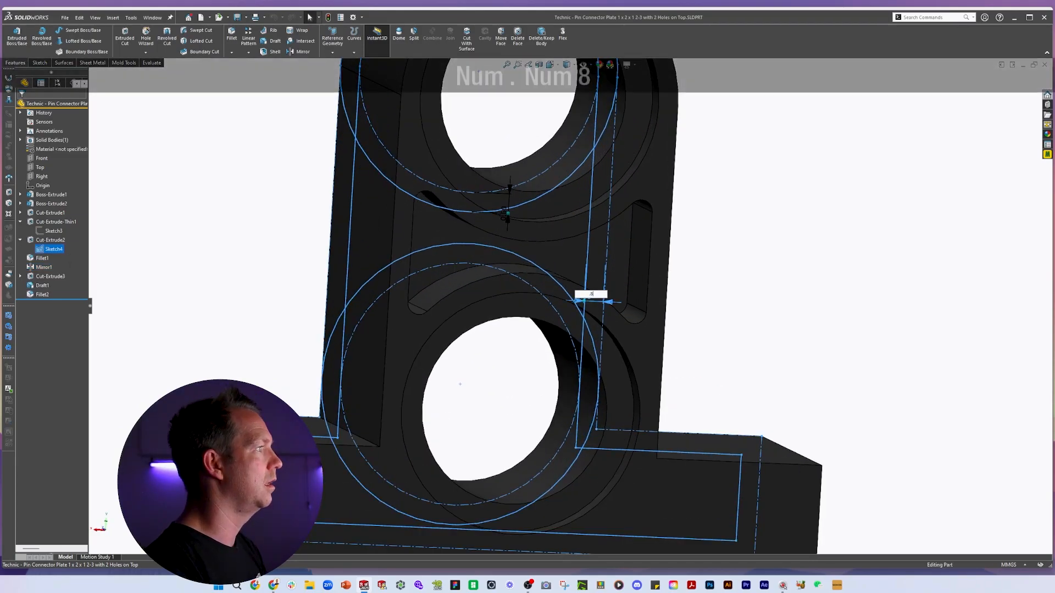
pyautogui.press('Return')
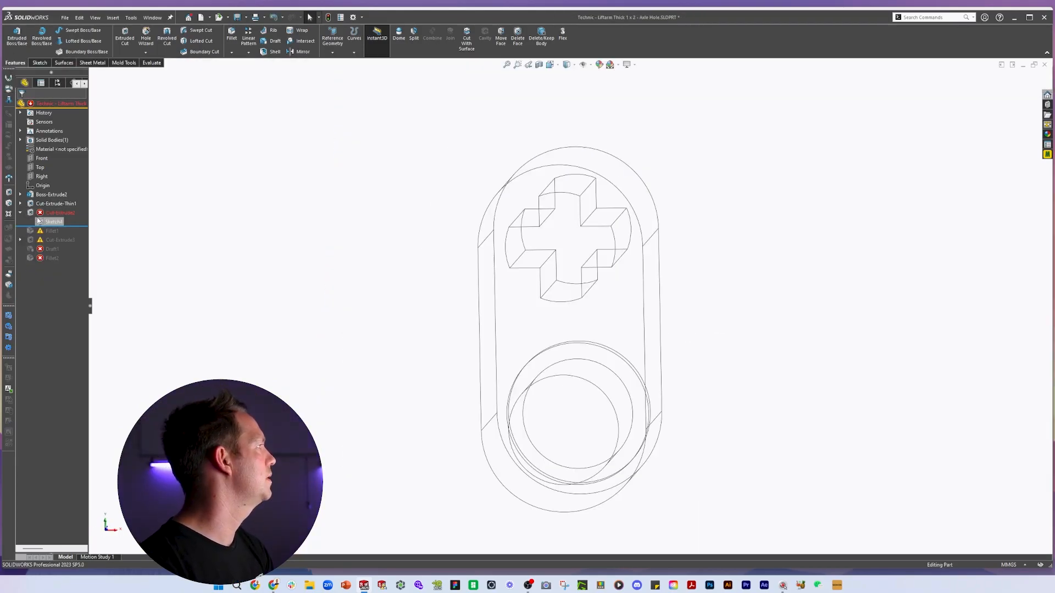
# Set the outer outline offset in the liftarm's Cut-Extrude2 sketch to 0.8 mm and exit the sketch.
pyautogui.click(46, 196)
pyautogui.doubleClick(508, 283)
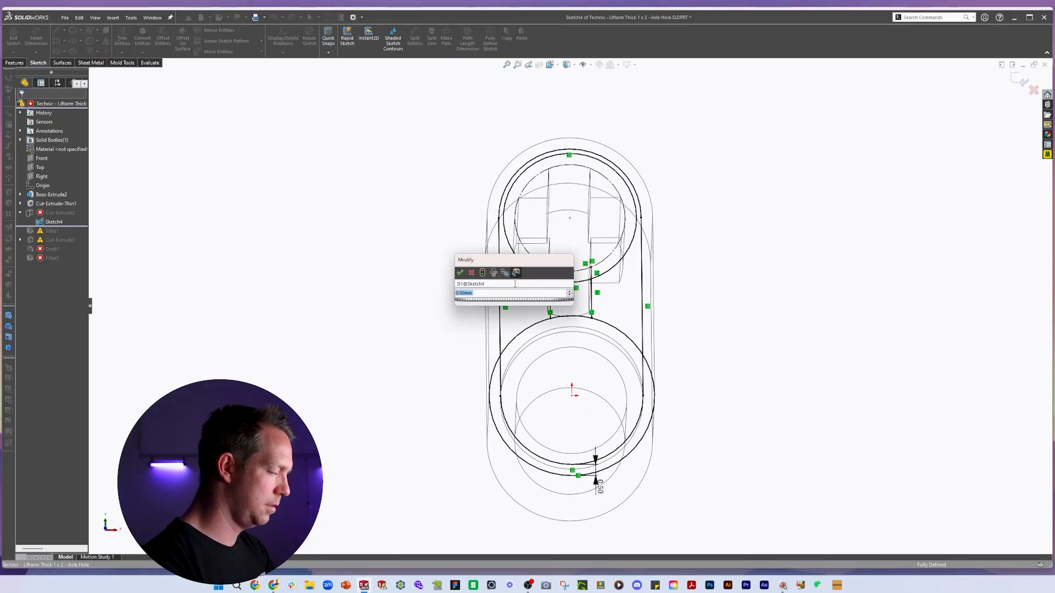
pyautogui.write('.8')
pyautogui.press('Return')
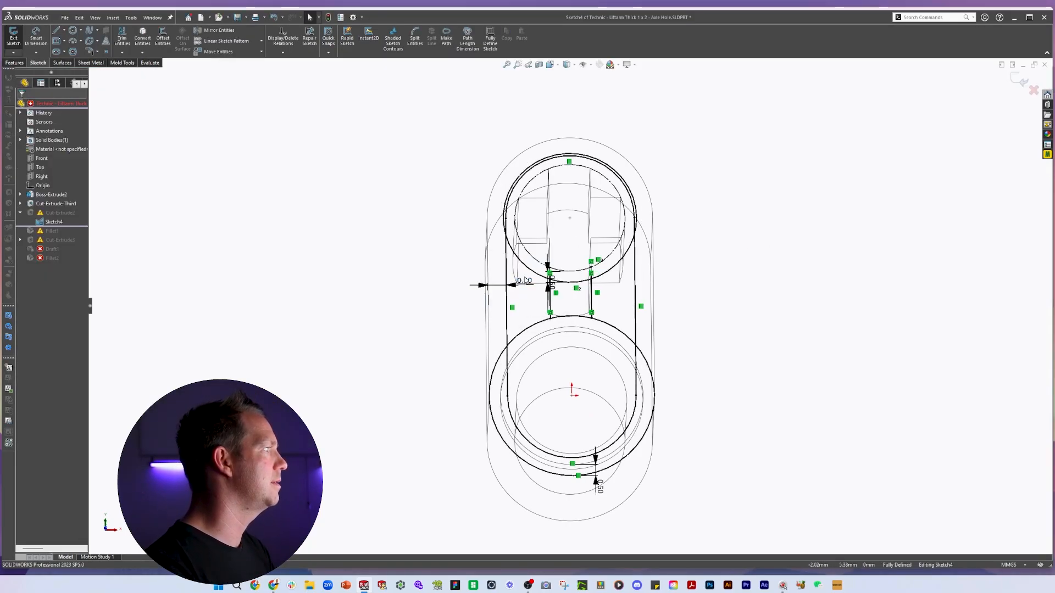
pyautogui.moveTo(554, 286); pyautogui.dragTo(553, 311, button='middle')
pyautogui.click(1019, 80)
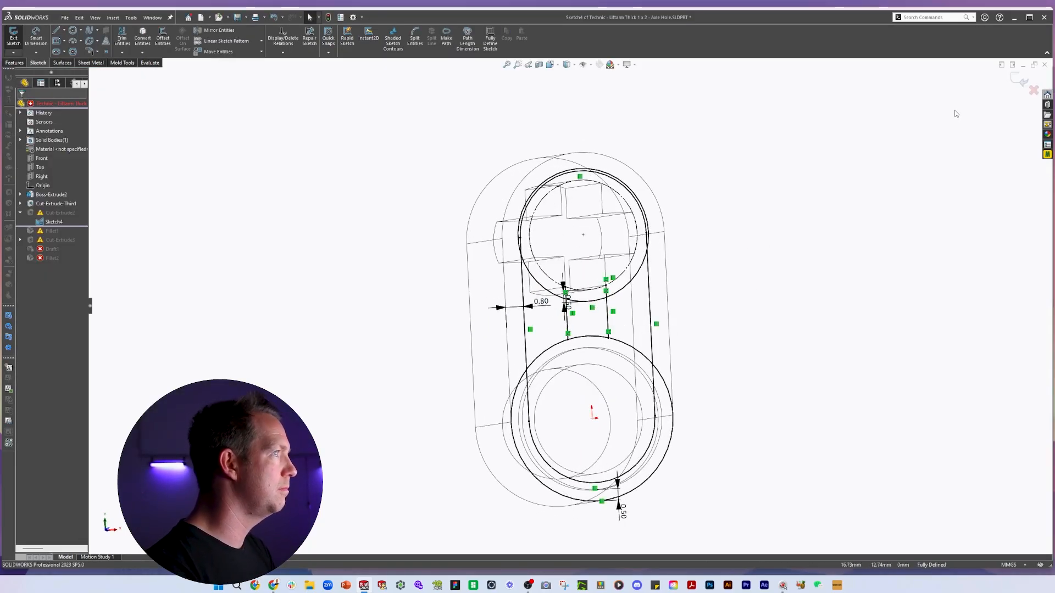
# Restore shaded display, edit Cut-Extrude2 and select the four sketch regions between the cross hole and the lower hole as its contours.
pyautogui.click(575, 66)
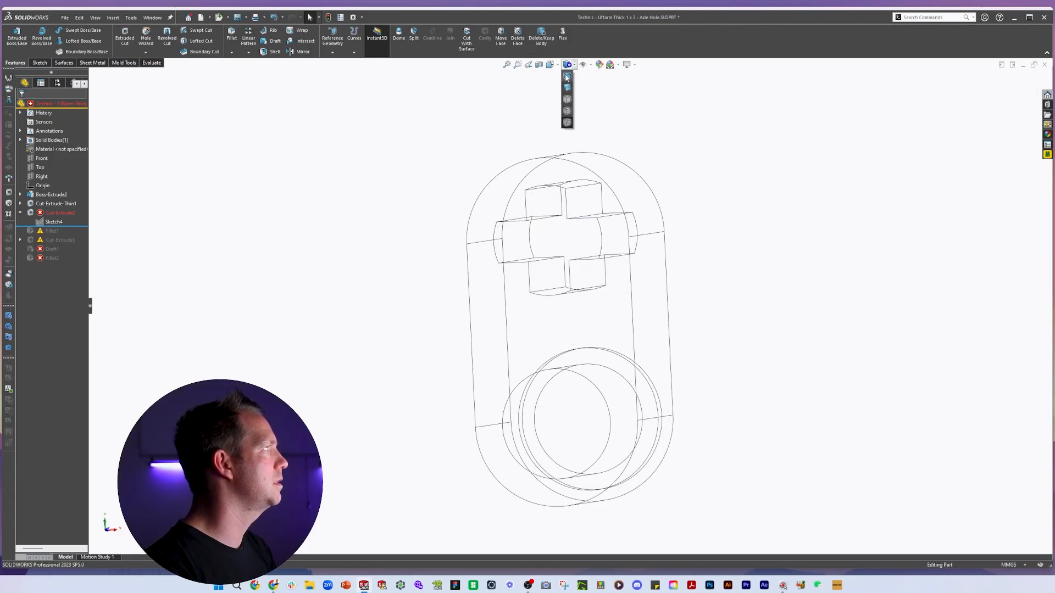
pyautogui.click(566, 78)
pyautogui.click(60, 213)
pyautogui.click(81, 190)
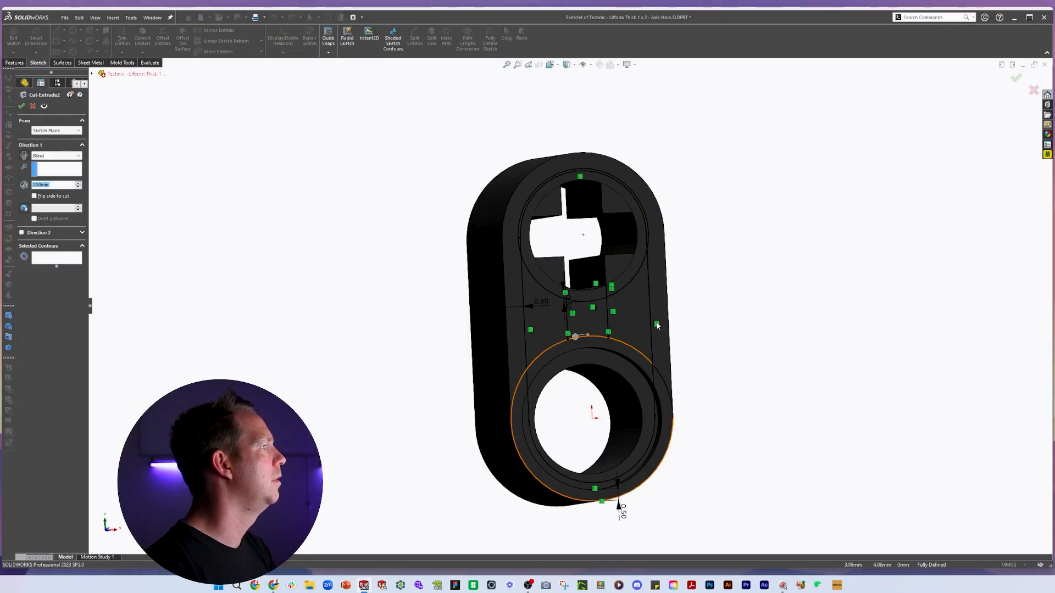
pyautogui.scroll(-4, 548, 334)
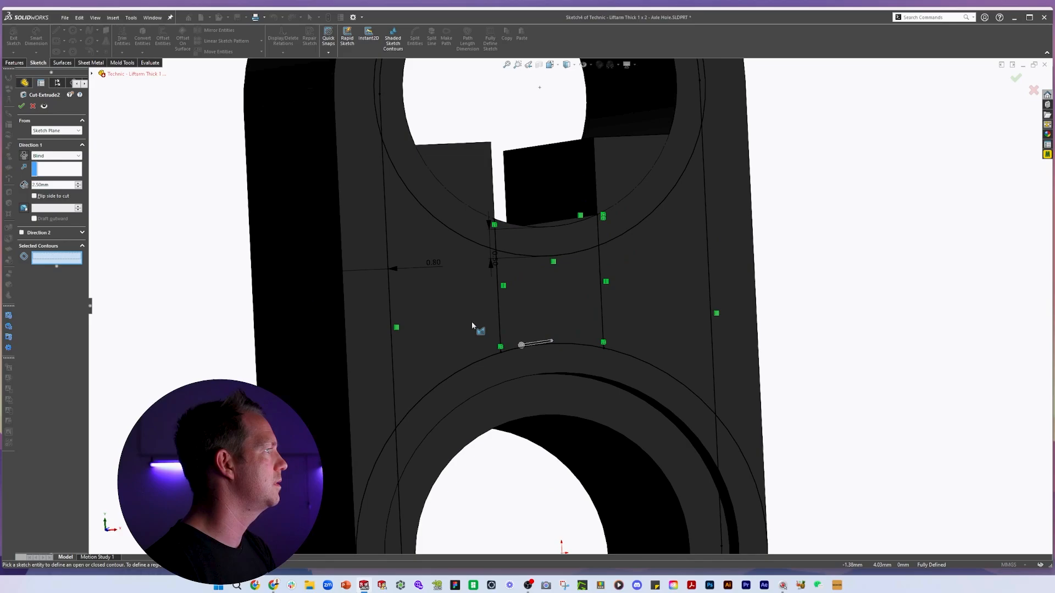
pyautogui.click(473, 322)
pyautogui.click(562, 298)
pyautogui.click(580, 250)
pyautogui.click(630, 266)
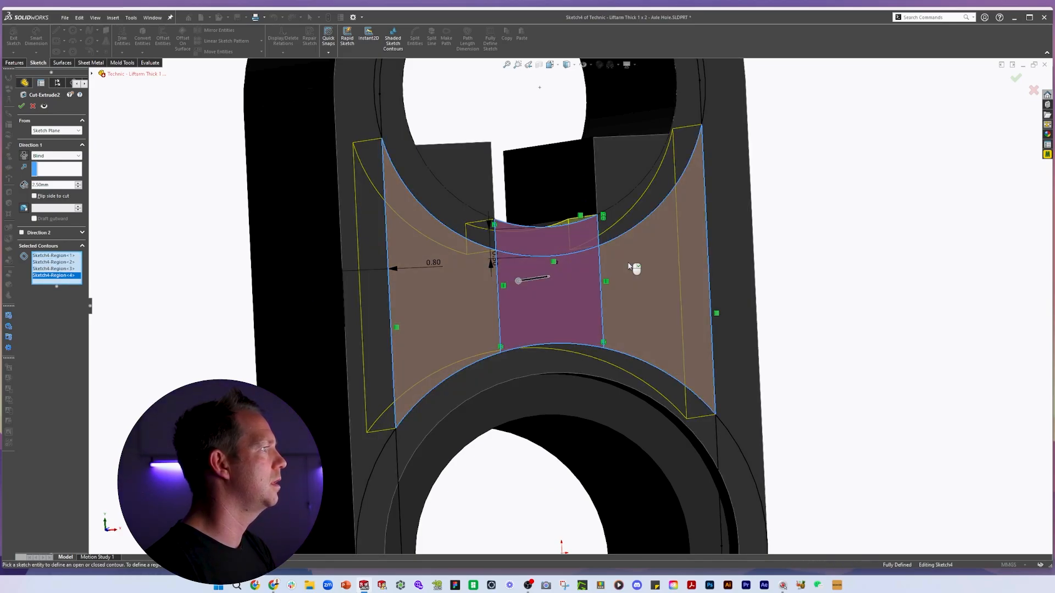
# Change Cut-Extrude2's end condition so it cuts completely through the liftarm, and accept the feature.
pyautogui.click(56, 155)
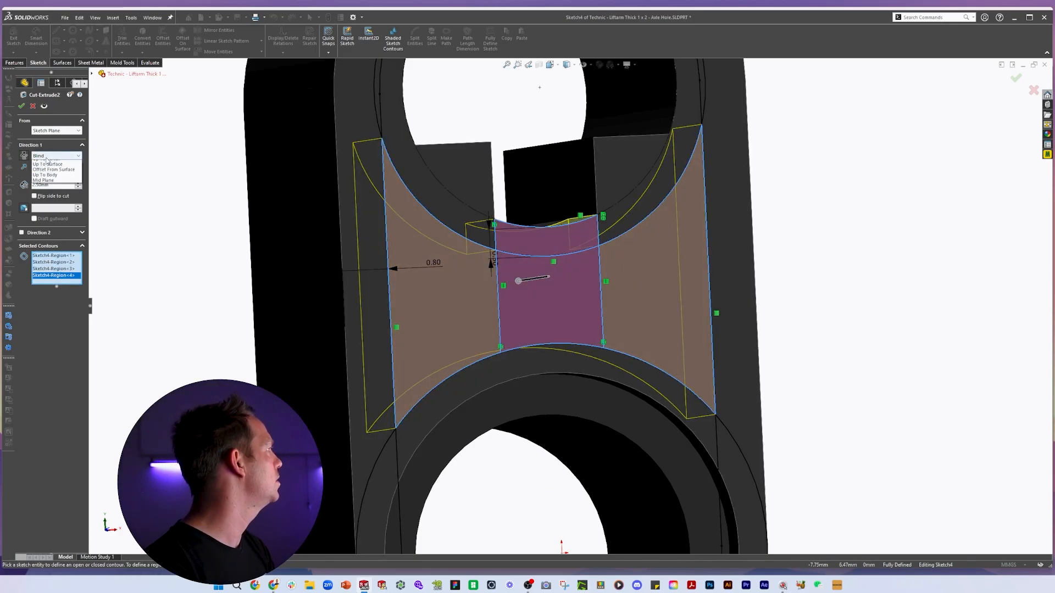
pyautogui.click(52, 168)
pyautogui.click(21, 106)
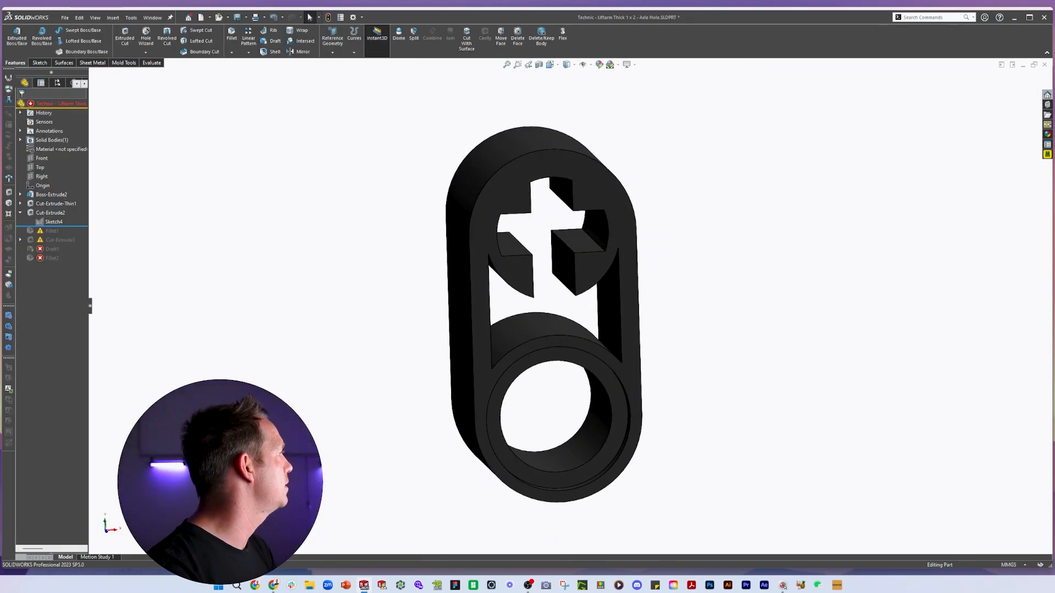
# Roll forward past Fillet1 and repair it by replacing its missing references with the four outer corner edges of the pocket.
pyautogui.moveTo(89, 226); pyautogui.dragTo(89, 235)
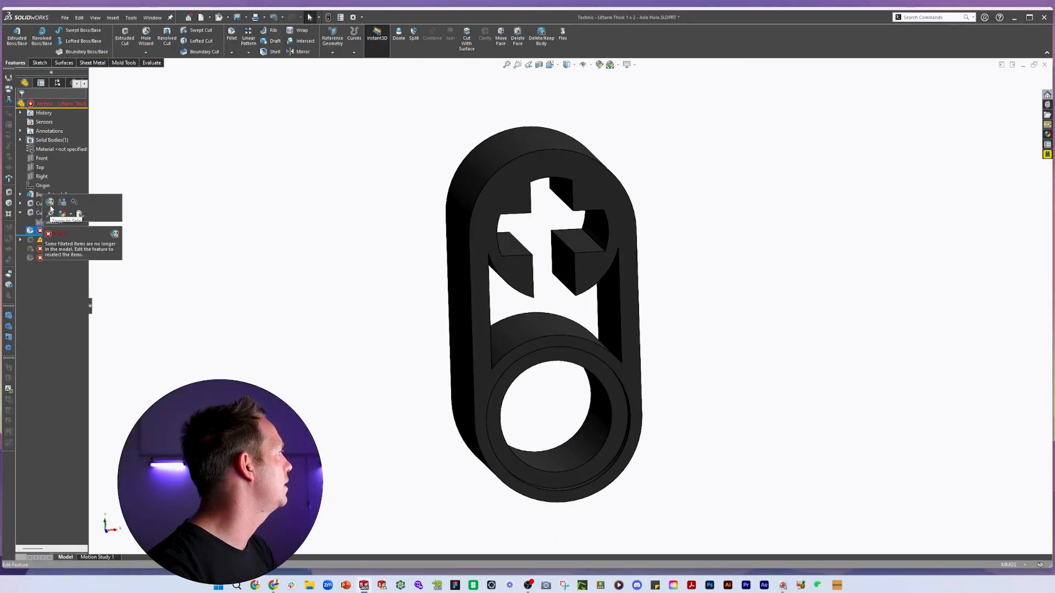
pyautogui.click(52, 231)
pyautogui.click(49, 200)
pyautogui.moveTo(476, 278); pyautogui.dragTo(486, 287, button='middle')
pyautogui.scroll(-2, 486, 287)
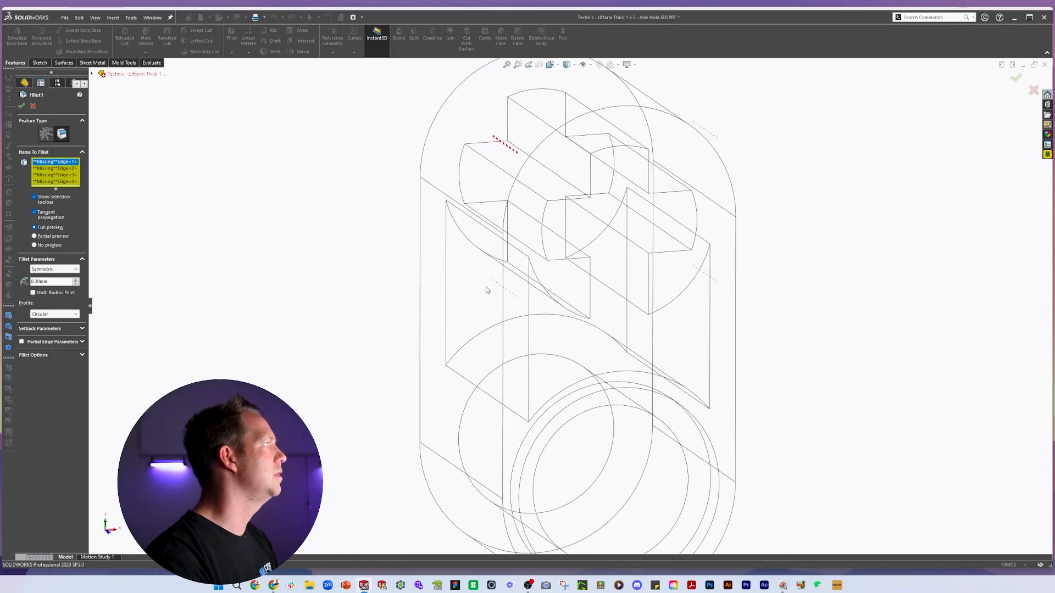
pyautogui.moveTo(657, 365); pyautogui.dragTo(637, 312, button='middle')
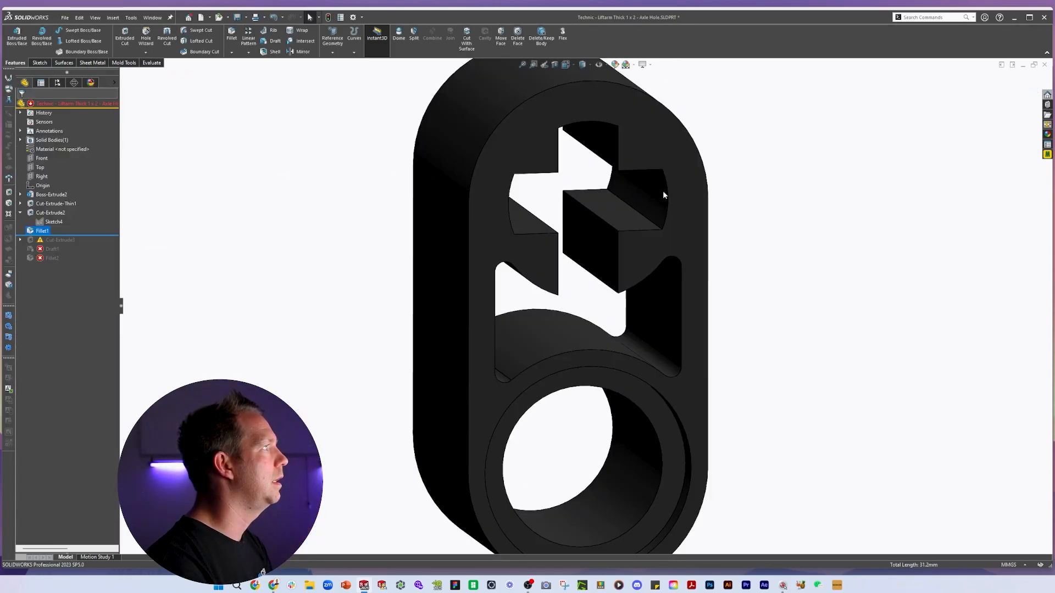
# Set the radius of Fillet1 on the pocket corners to 0.5 mm.
pyautogui.scroll(2, 662, 193)
pyautogui.moveTo(662, 192)
pyautogui.mouseDown(button='middle')
pyautogui.moveTo(648, 211)
pyautogui.moveTo(667, 215)
pyautogui.mouseUp(button='middle')
pyautogui.scroll(-1, 650, 211)
pyautogui.click(43, 230)
pyautogui.click(479, 283)
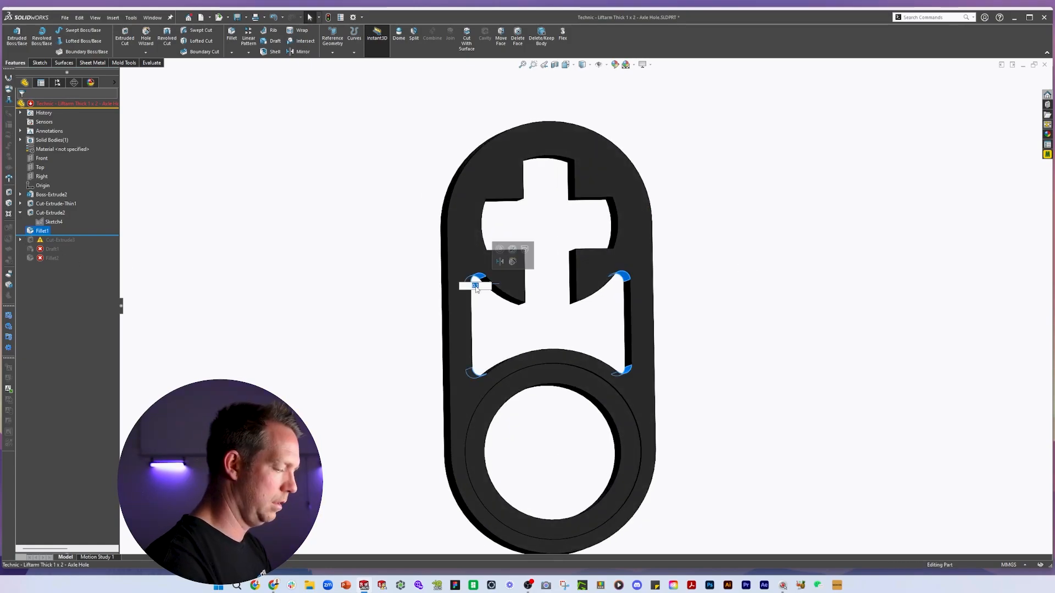
pyautogui.write('.5')
pyautogui.press('Return')
pyautogui.click(703, 299)
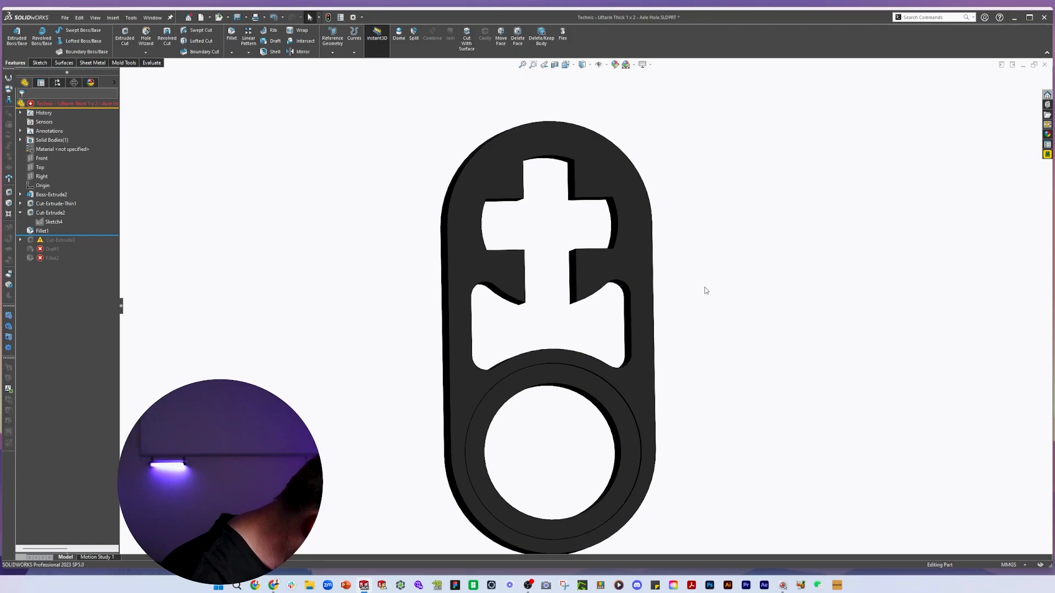
# Roll forward to the end of the feature tree and delete the failed cut, Draft1, Fillet2 and the leftover sketch.
pyautogui.hotkey('ctrl', '7')
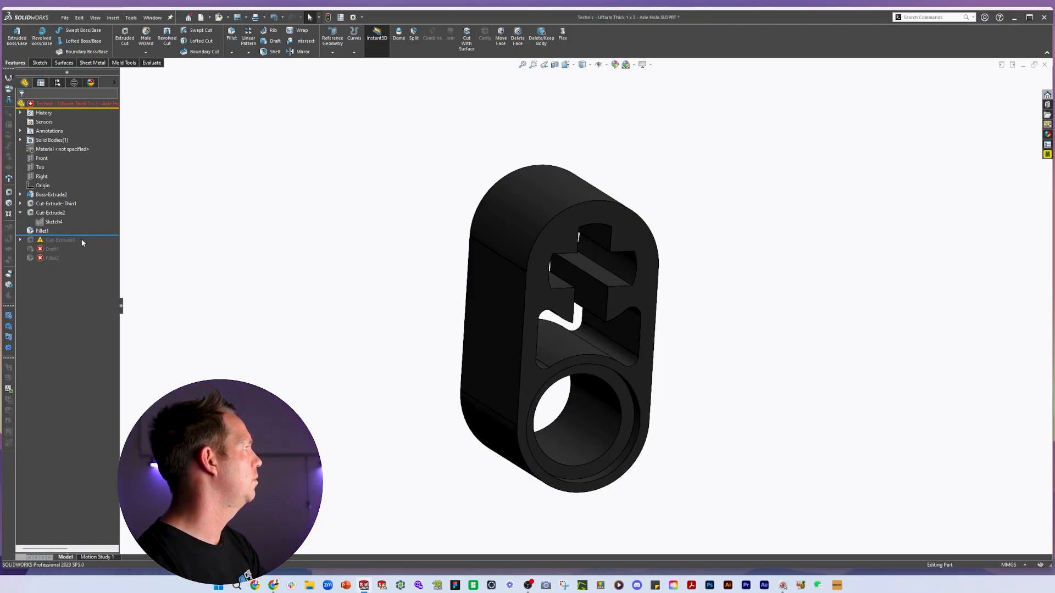
pyautogui.moveTo(86, 236); pyautogui.dragTo(84, 262)
pyautogui.click(47, 241)
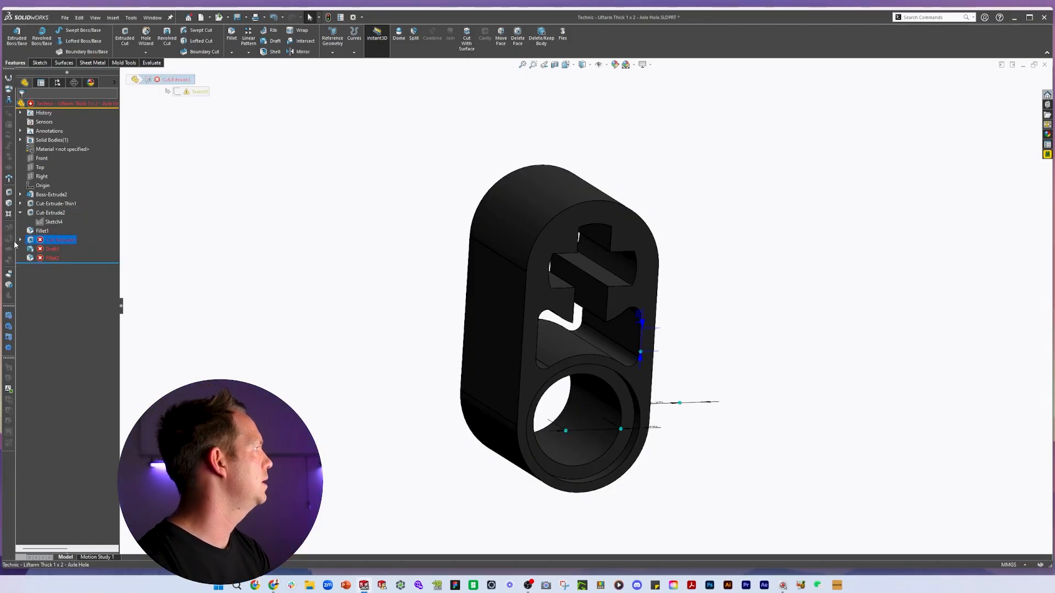
pyautogui.keyDown('shift'); pyautogui.click(52, 258); pyautogui.keyUp('shift')
pyautogui.press('Delete')
pyautogui.press('Return')
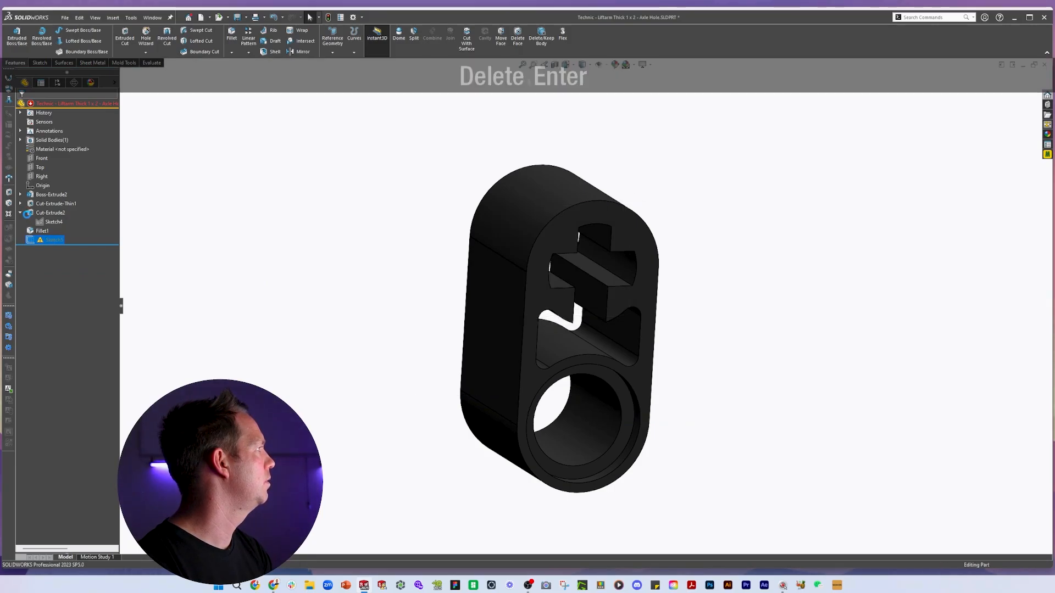
pyautogui.scroll(1, 730, 311)
pyautogui.moveTo(729, 312); pyautogui.dragTo(736, 348, button='middle')
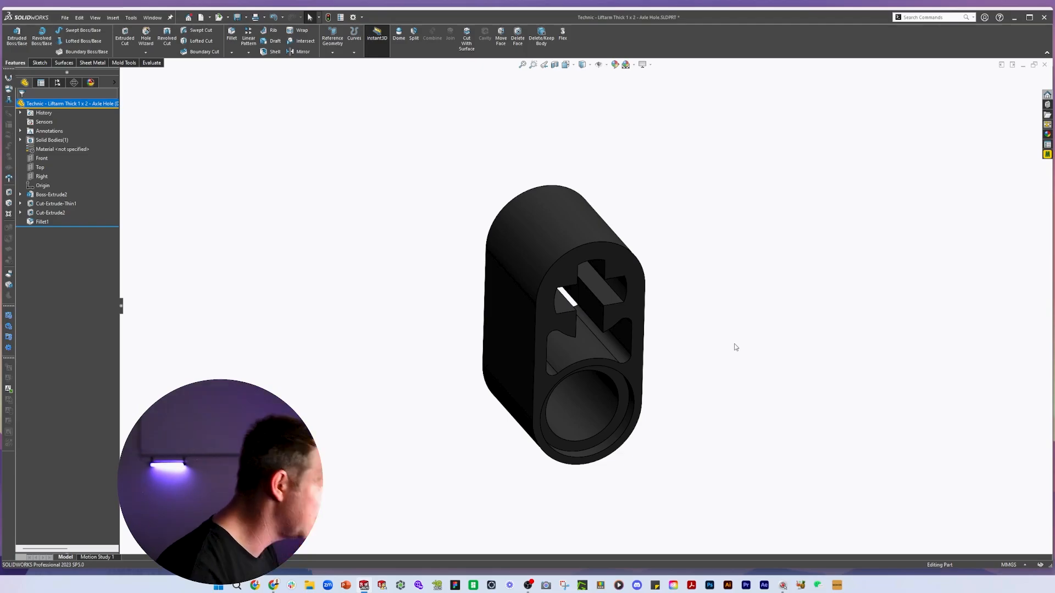
# Start a 0.2 mm fillet and select the edge loop around the cross and pocket opening on one face.
pyautogui.scroll(-5, 585, 235)
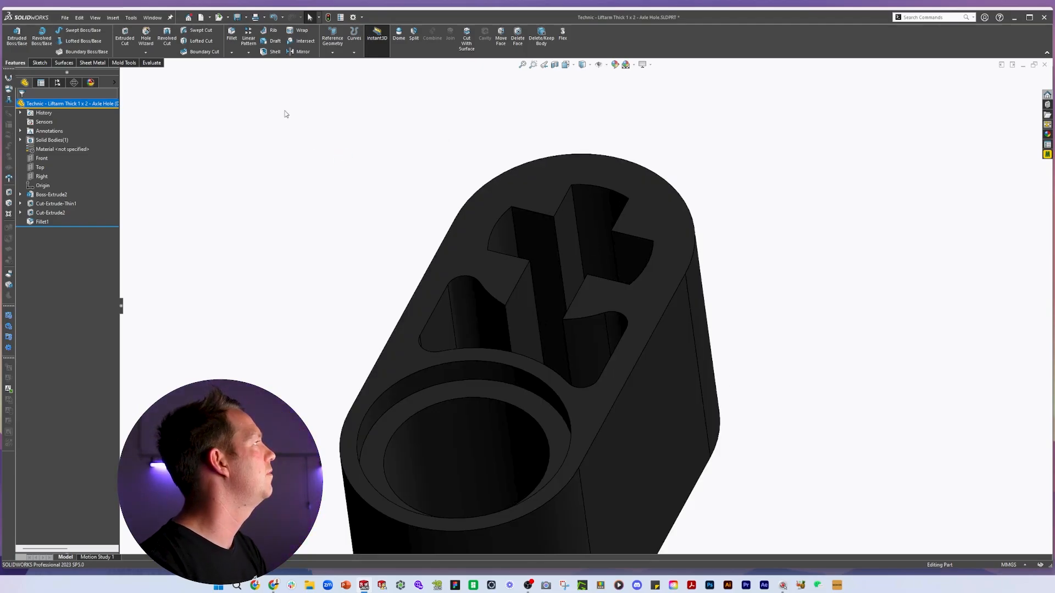
pyautogui.click(232, 34)
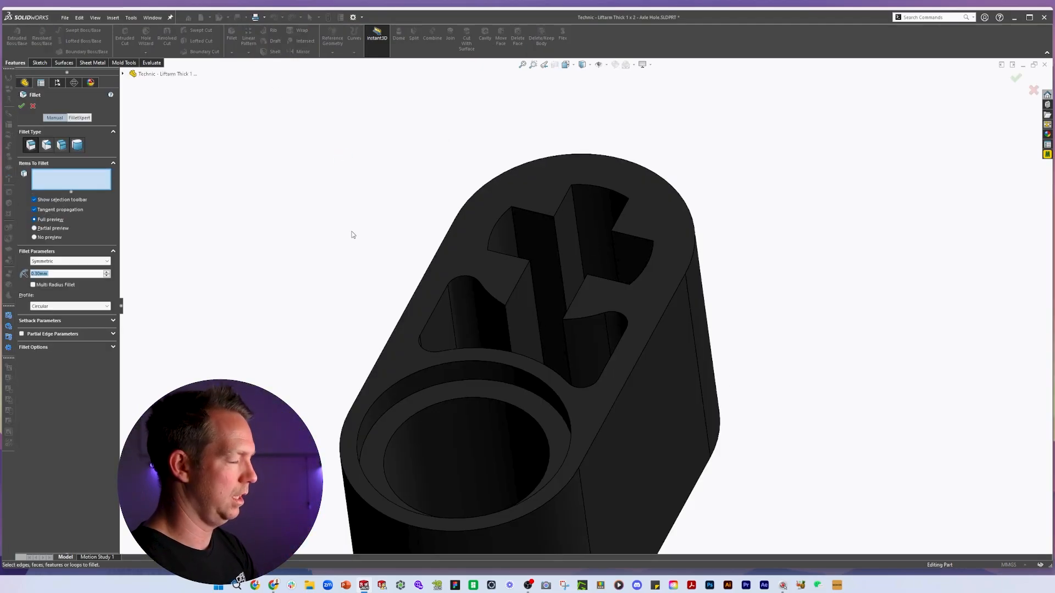
pyautogui.write('0.2')
pyautogui.press('Return')
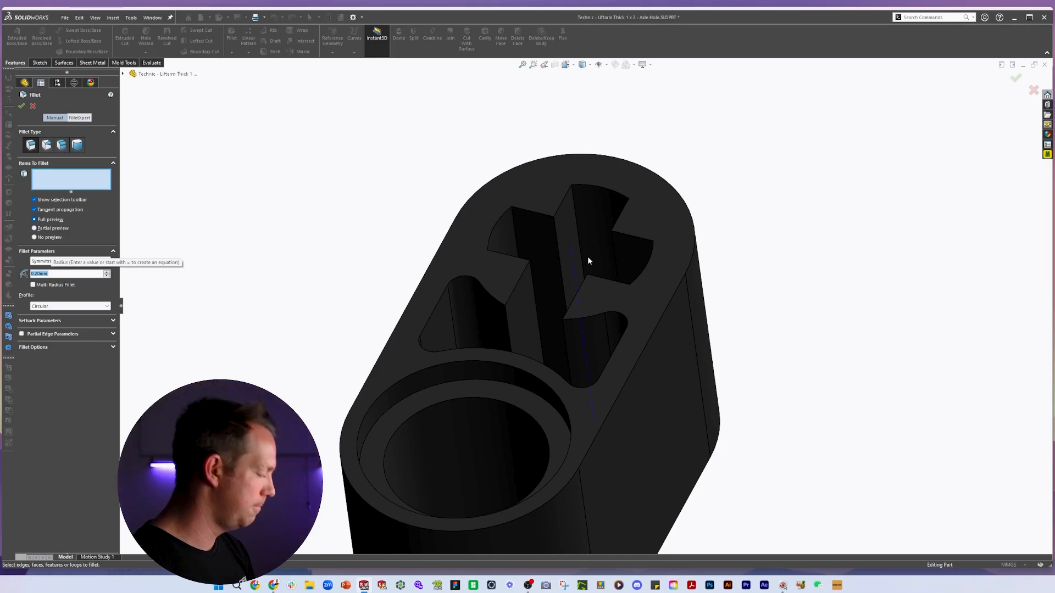
pyautogui.rightClick(601, 186)
pyautogui.click(645, 285)
pyautogui.click(594, 191)
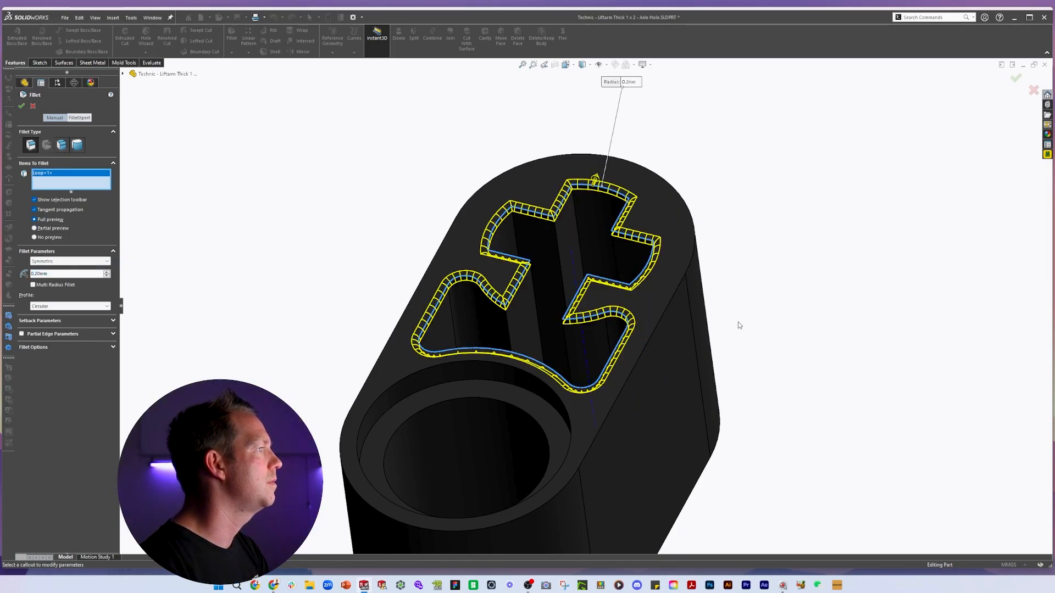
# Add the matching opening loop on the opposite face to the fillet, accept it and save the part.
pyautogui.moveTo(701, 374); pyautogui.dragTo(636, 256, button='middle')
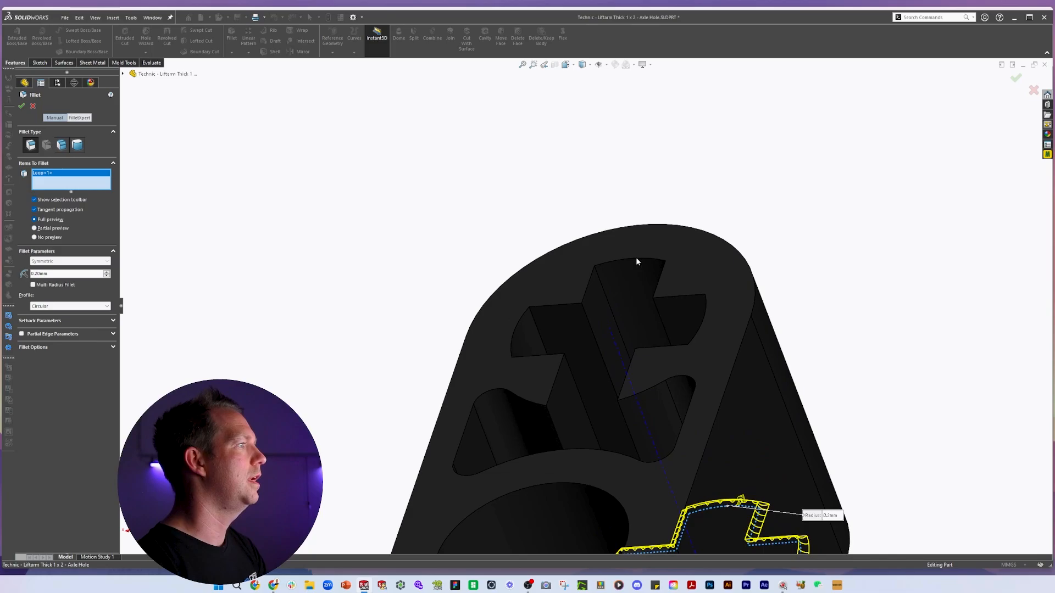
pyautogui.rightClick(635, 257)
pyautogui.click(670, 358)
pyautogui.scroll(-1, 608, 331)
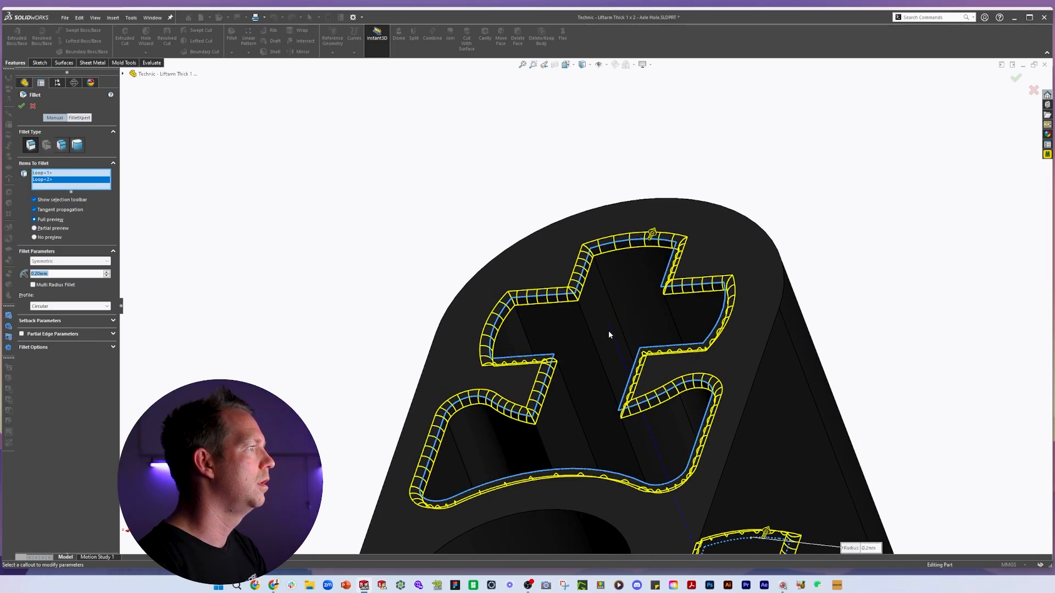
pyautogui.click(20, 108)
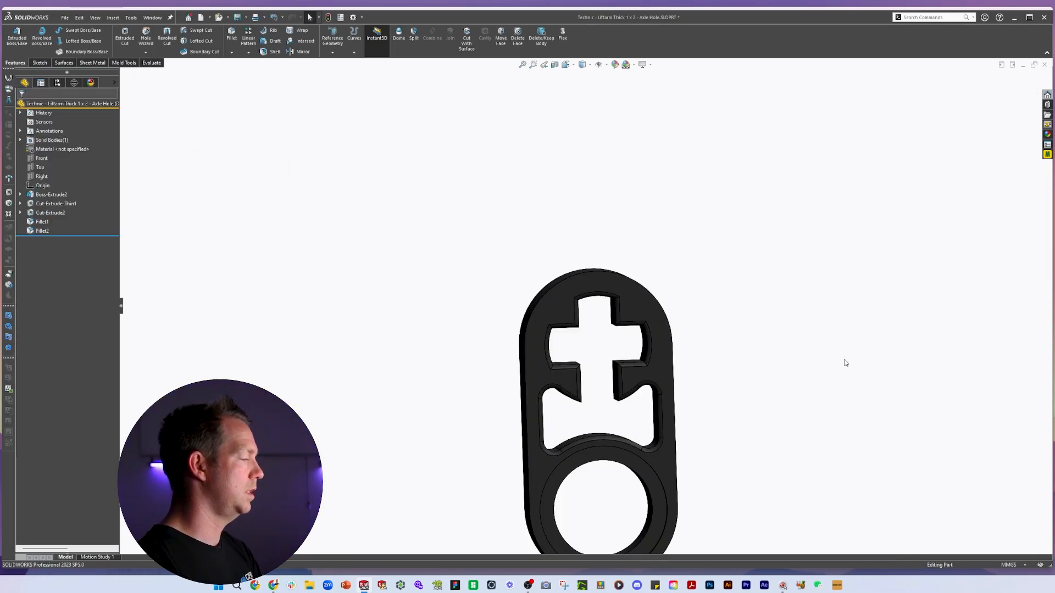
pyautogui.hotkey('ctrl', 's')
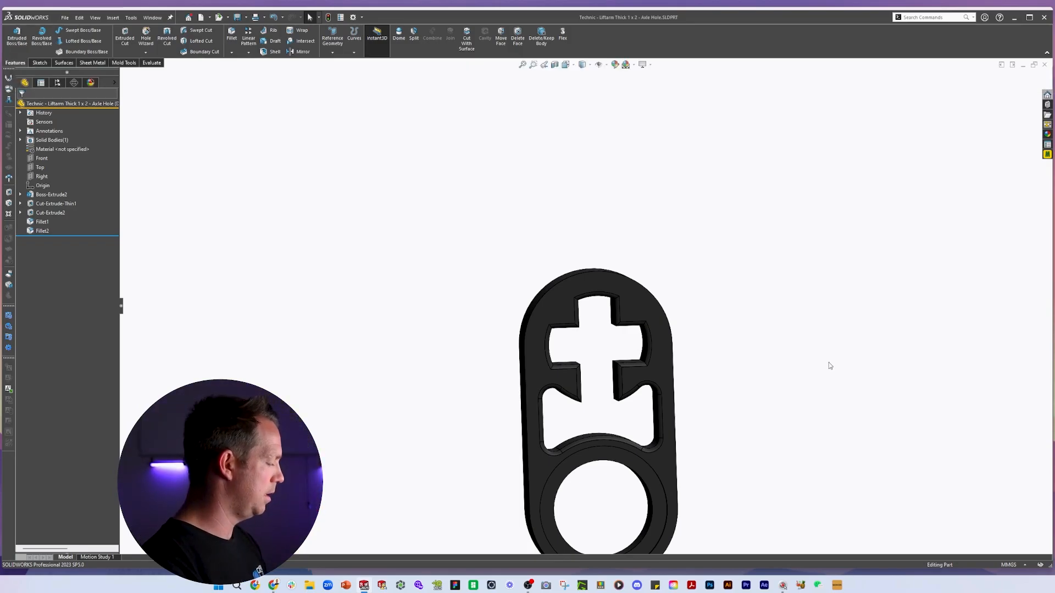
# Switch to the BrickLink page, copy the part title "Axle 1L with Pin without Friction Ridges" and return to SOLIDWORKS.
pyautogui.hotkey('alt', 'Tab')
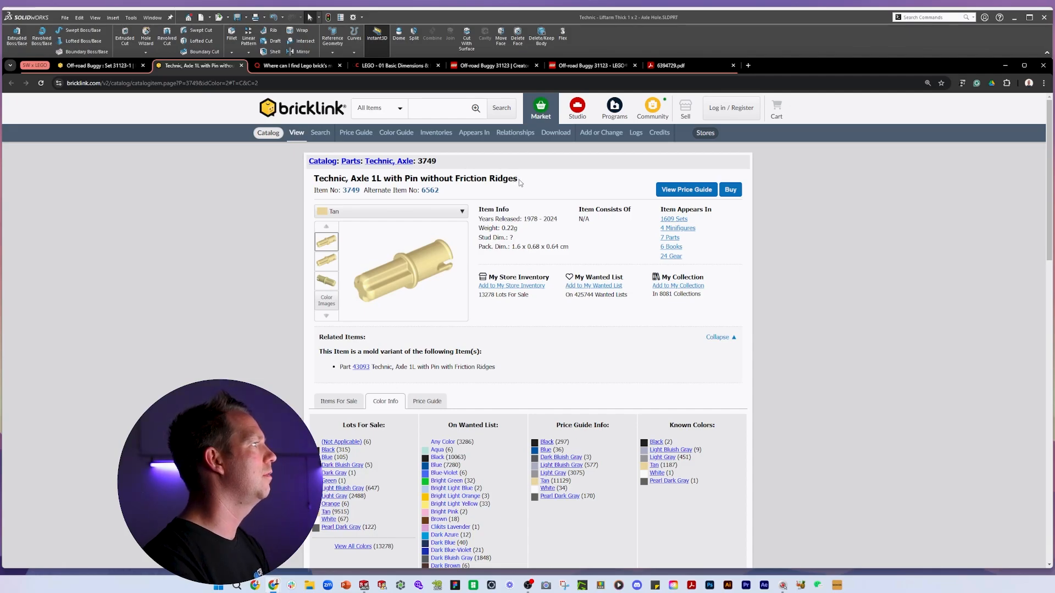
pyautogui.moveTo(517, 179); pyautogui.dragTo(361, 179)
pyautogui.hotkey('alt', 'Tab')
# Switch to the pin half without friction ridges part and save it as "Technic - Axle 1L with Pin without Friction Ridges".
pyautogui.hotkey('ctrl', 'Tab')
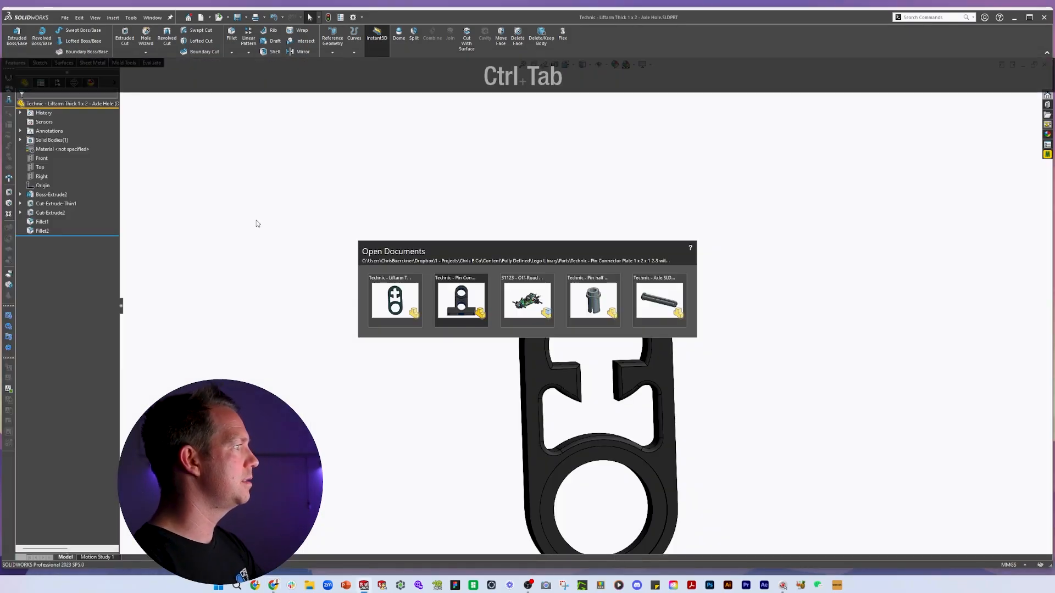
pyautogui.hotkey('ctrl', 'Tab')
pyautogui.hotkey('ctrl', 'Tab')
pyautogui.click(65, 18)
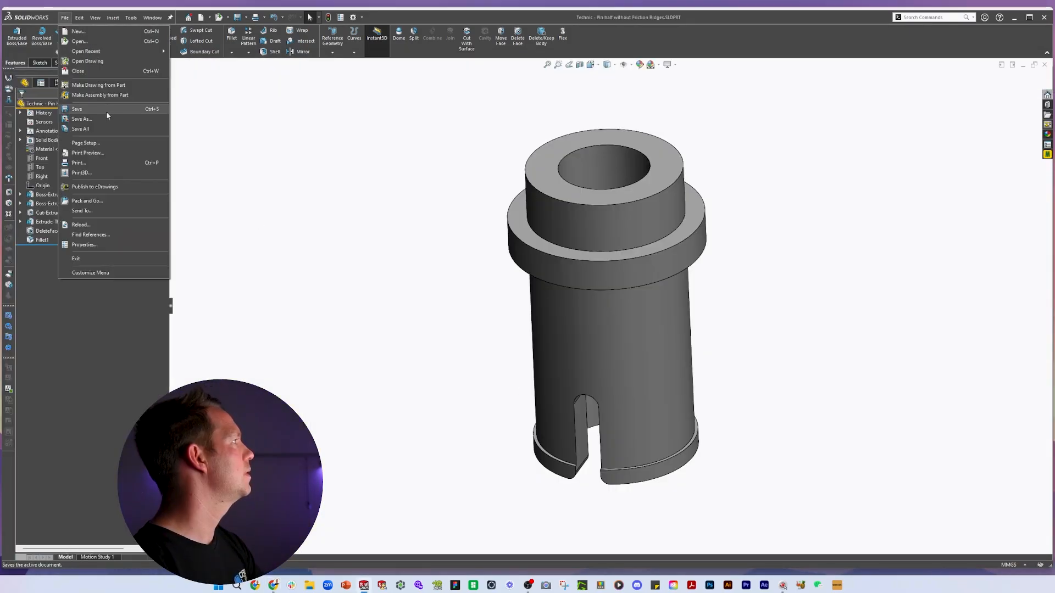
pyautogui.click(81, 118)
pyautogui.press('Delete')
pyautogui.press('Right')
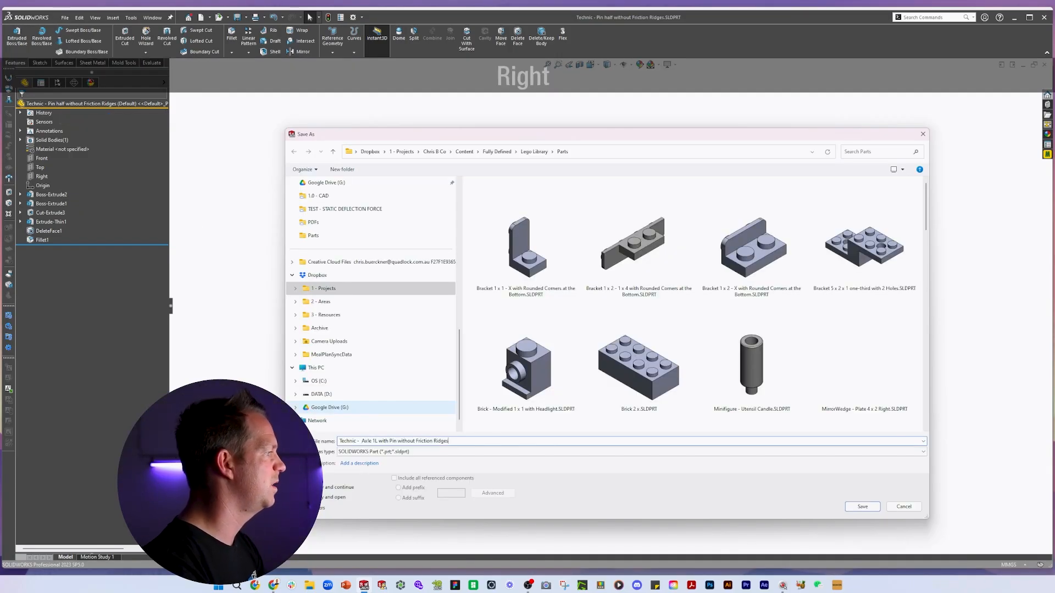
pyautogui.press('Return')
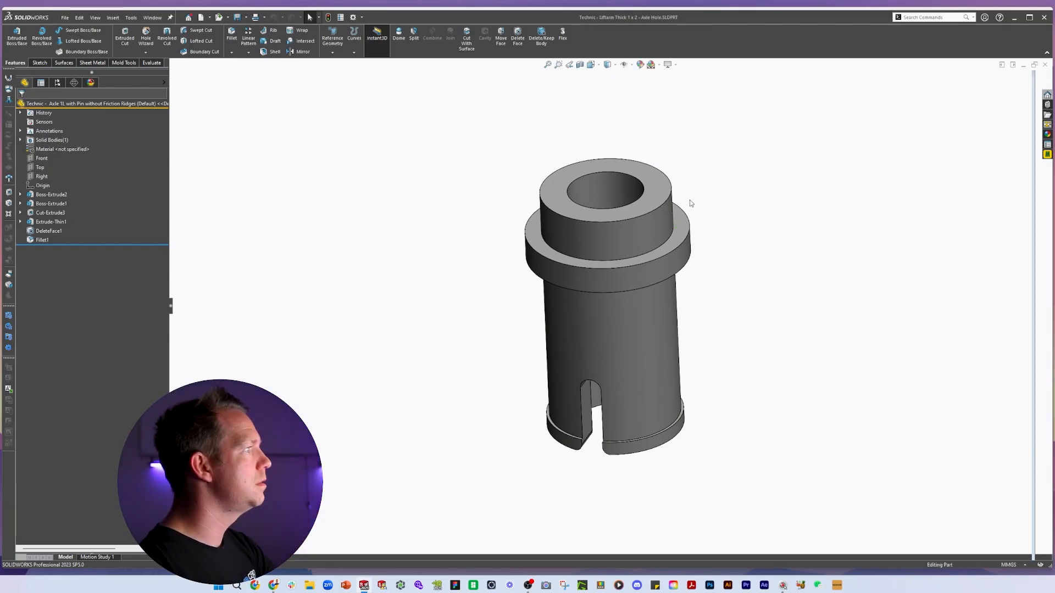
# Sketch a 4.6 mm diameter circle centred on the origin on the exposed upper face of the pin's collar.
pyautogui.moveTo(690, 206); pyautogui.dragTo(678, 275, button='middle')
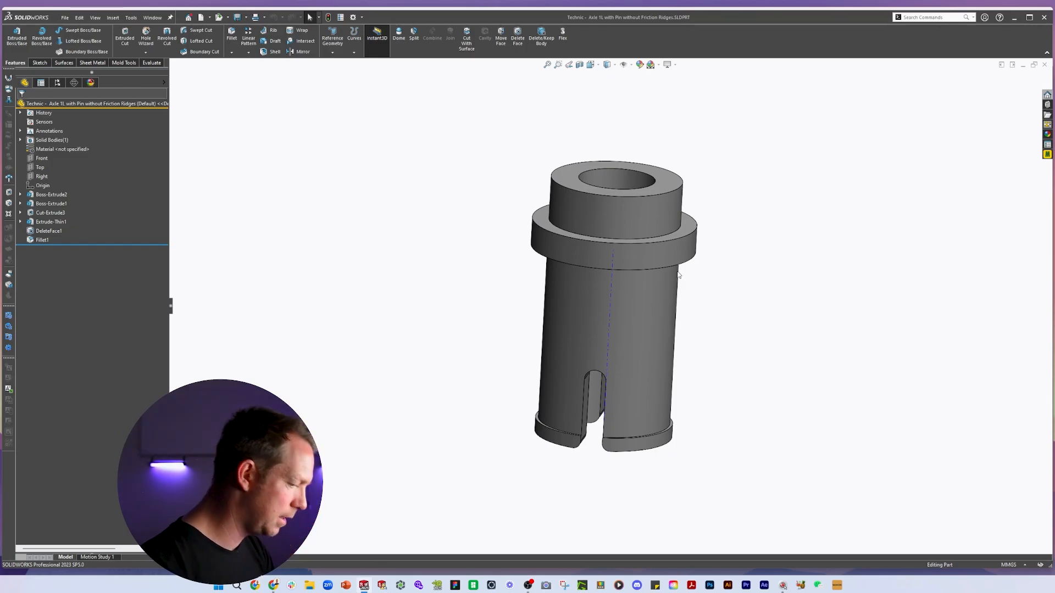
pyautogui.click(688, 232)
pyautogui.click(713, 193)
pyautogui.press('space')
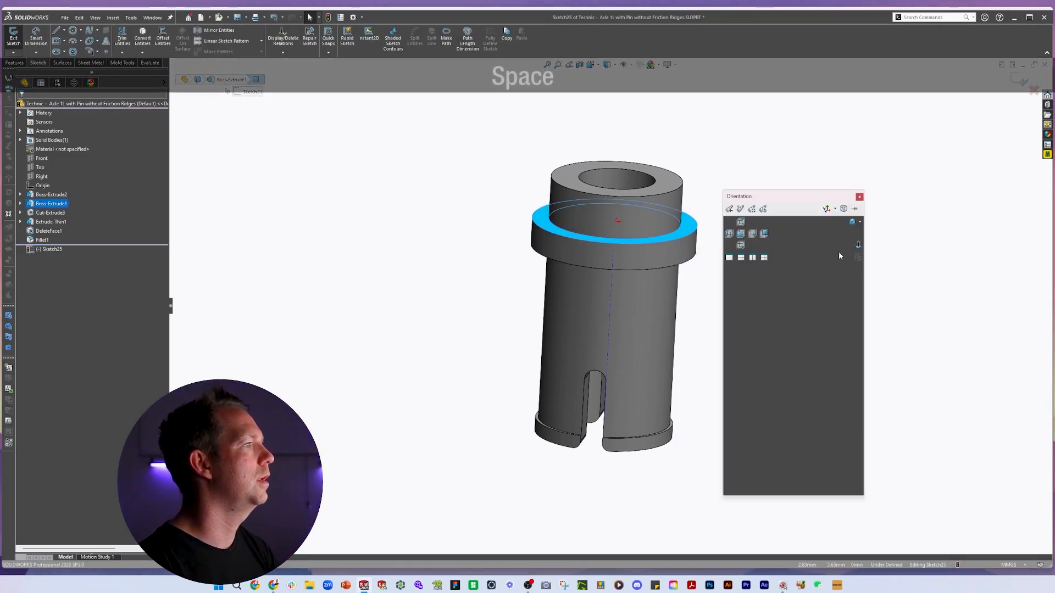
pyautogui.click(858, 245)
pyautogui.press('c')
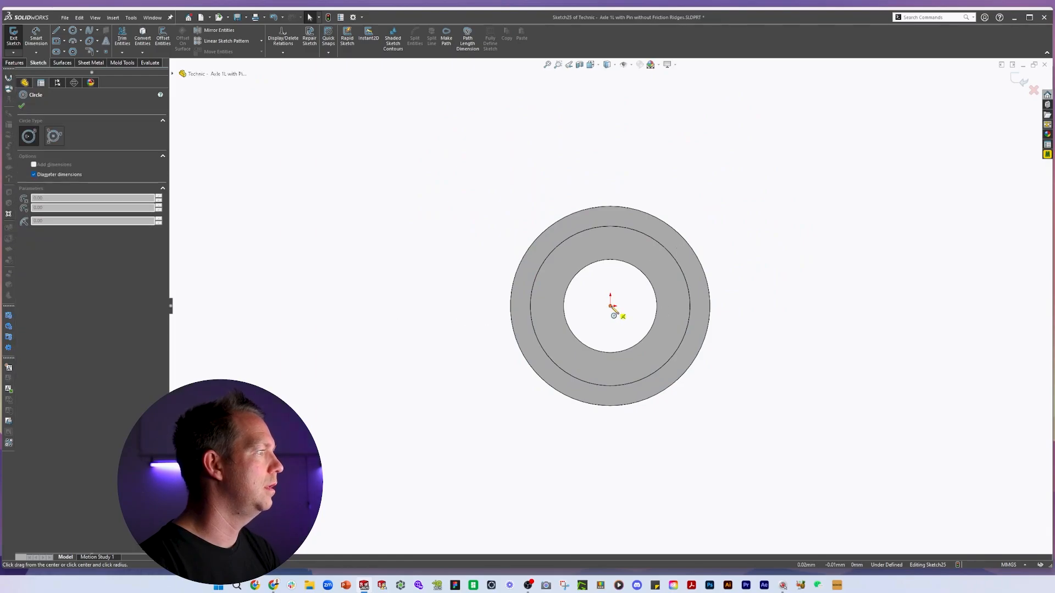
pyautogui.click(610, 306)
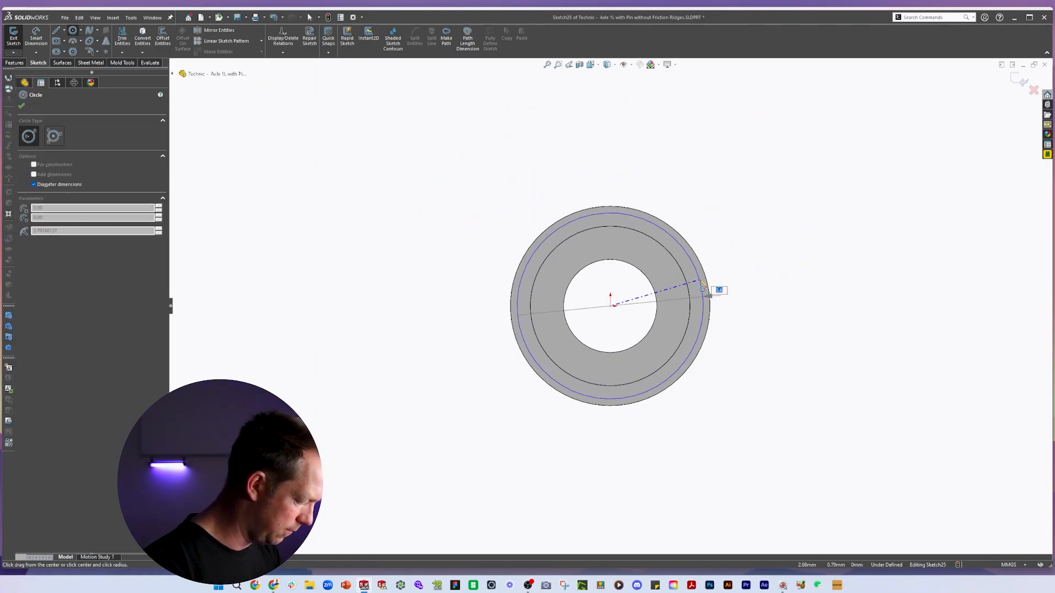
pyautogui.write('4.6')
pyautogui.press('Return')
pyautogui.press('Escape')
# Switch to the Technic - Axle part and inspect the cross-shaped profile of its Boss-Extrude1 sketch.
pyautogui.hotkey('ctrl', 'Tab')
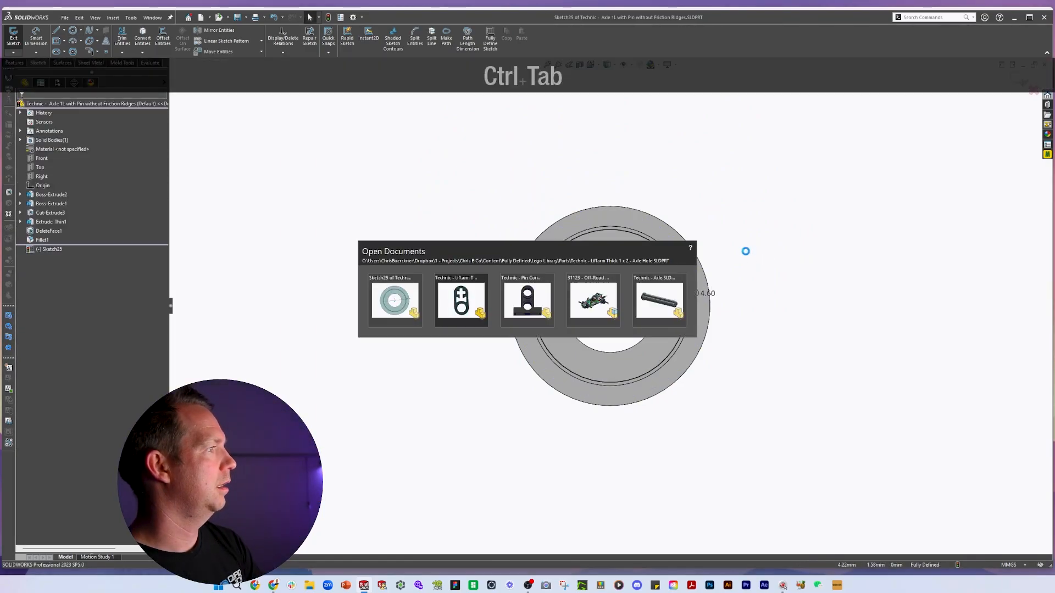
pyautogui.click(683, 306)
pyautogui.scroll(5, 588, 370)
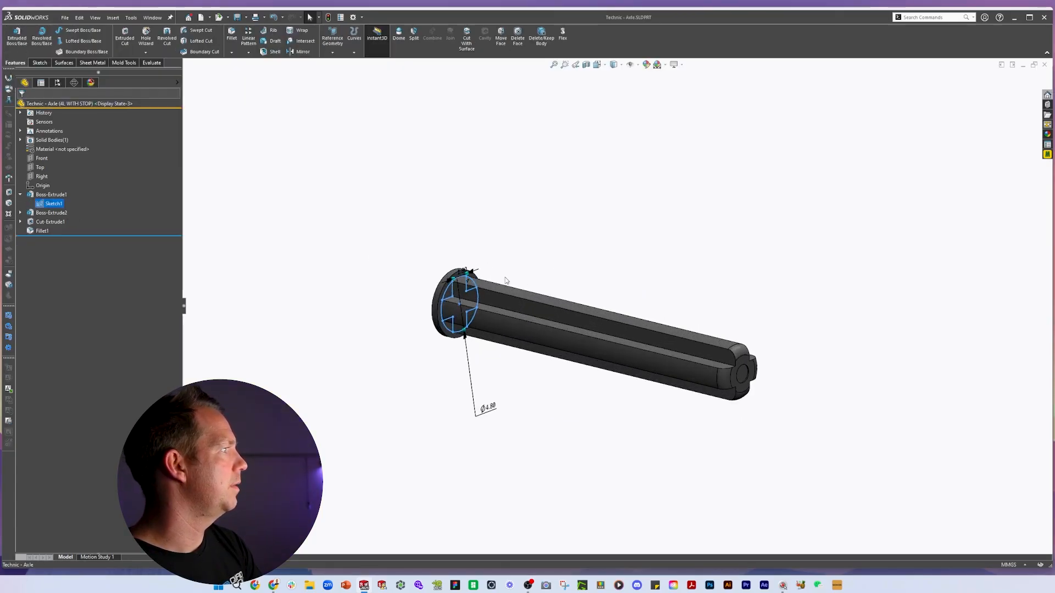
pyautogui.moveTo(588, 371); pyautogui.dragTo(660, 279, button='middle')
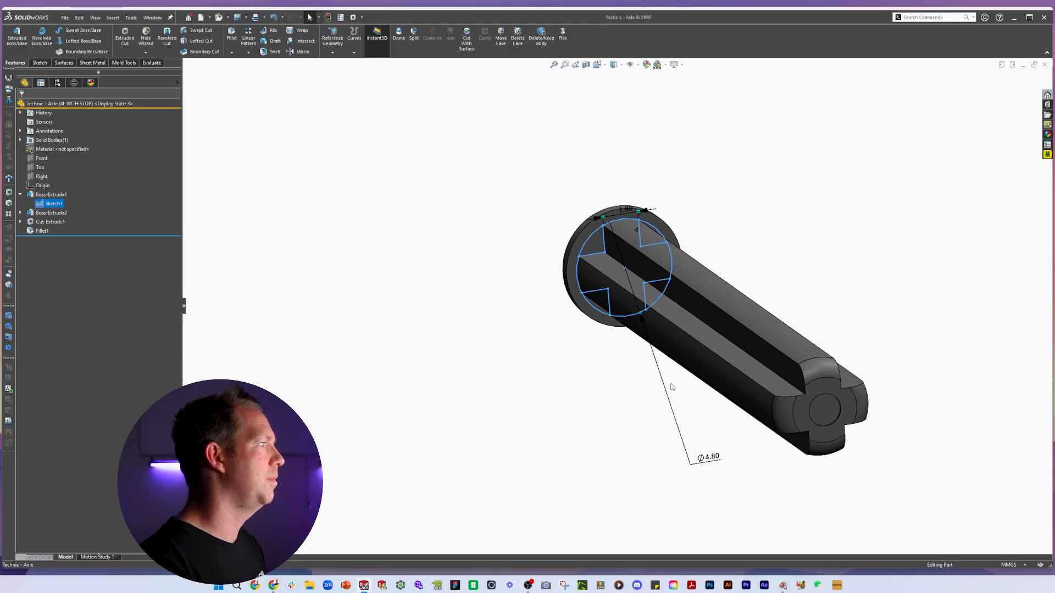
# Set the circle diameter in the axle's cross profile sketch to 4.6 mm, save the part and close it.
pyautogui.doubleClick(708, 457)
pyautogui.write('4.6')
pyautogui.press('Return')
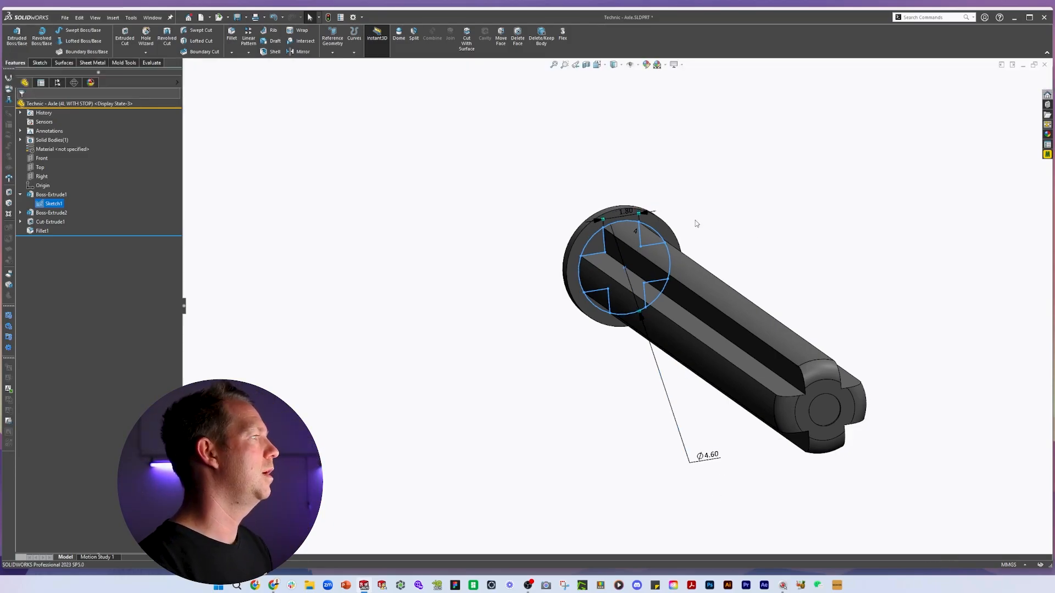
pyautogui.click(729, 223)
pyautogui.moveTo(729, 223); pyautogui.dragTo(753, 254, button='middle')
pyautogui.hotkey('ctrl', 's')
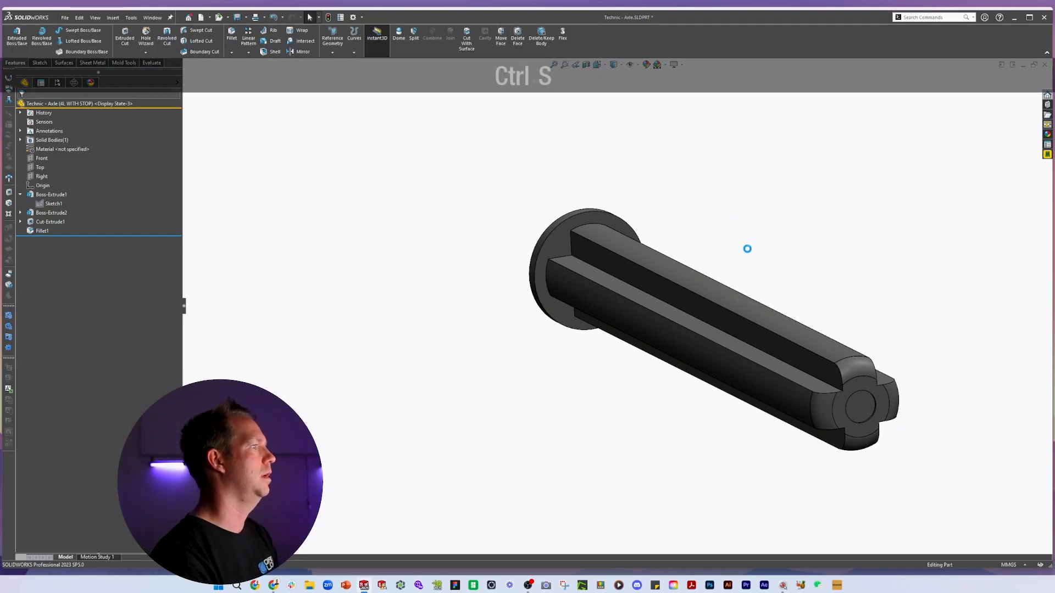
pyautogui.hotkey('ctrl', 'w')
# Sketch a vertical and a horizontal line forming a corner inside the circle's upper-left quadrant and make them equal.
pyautogui.press('space')
pyautogui.click(567, 309)
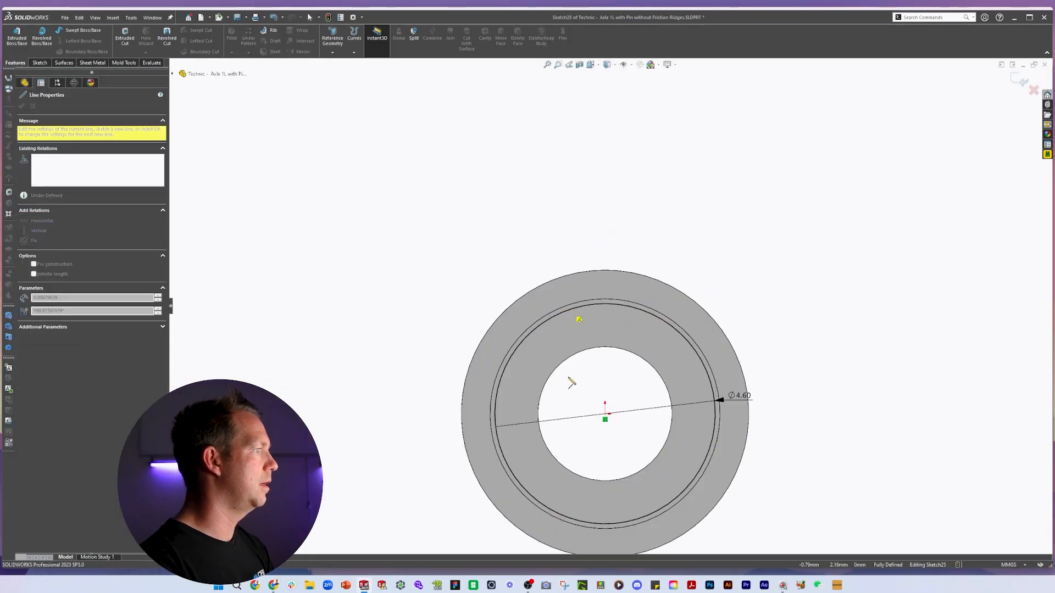
pyautogui.click(567, 376)
pyautogui.click(501, 376)
pyautogui.press('Escape')
pyautogui.press('Escape')
pyautogui.moveTo(575, 386); pyautogui.dragTo(557, 362)
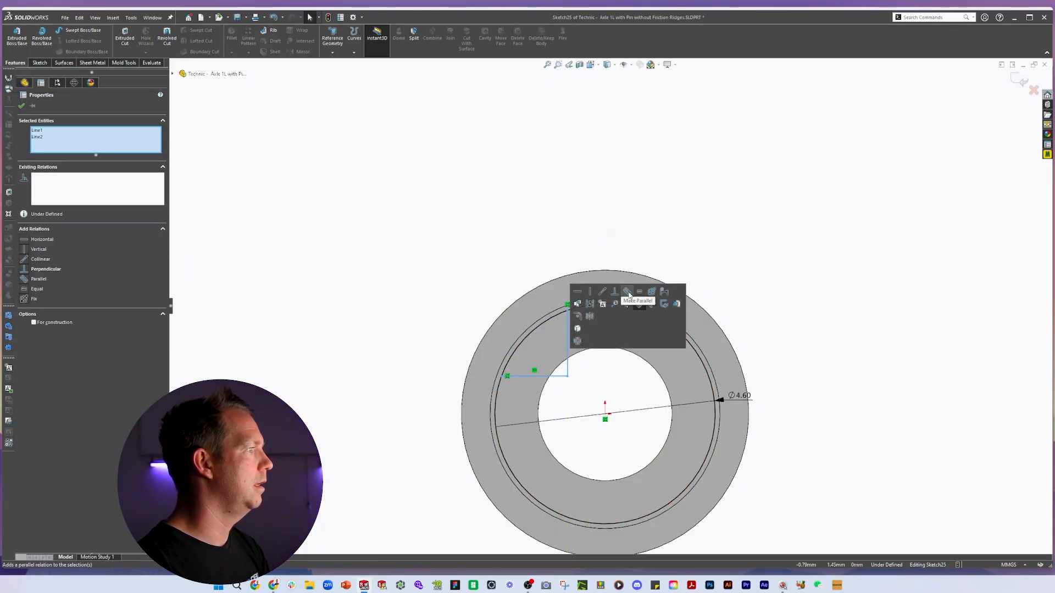
pyautogui.click(639, 291)
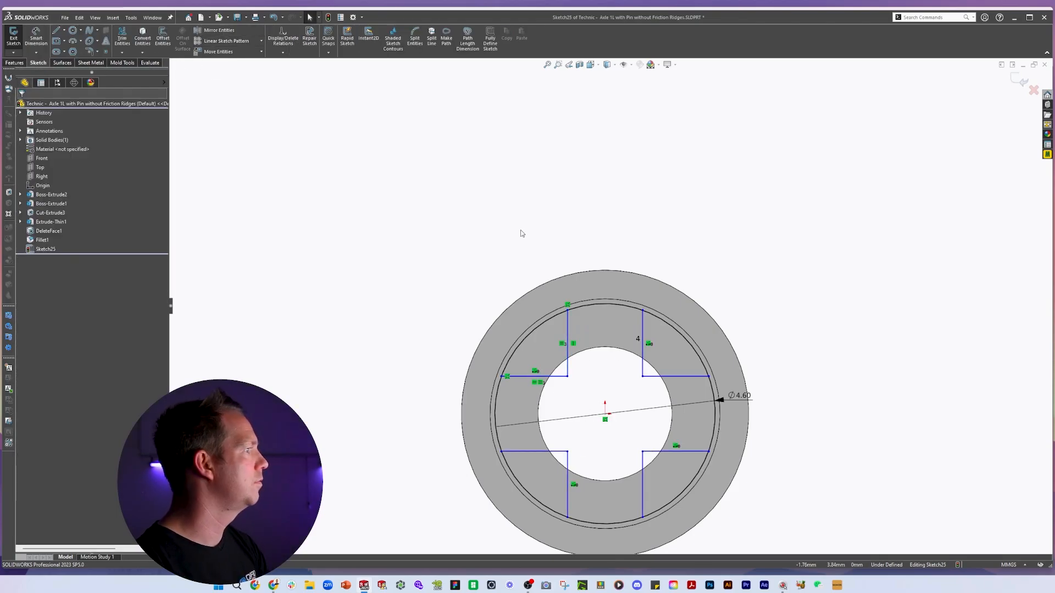
# Circular-pattern the corner lines into four instances centred on the origin and pull the inner corners inward.
pyautogui.click(616, 411)
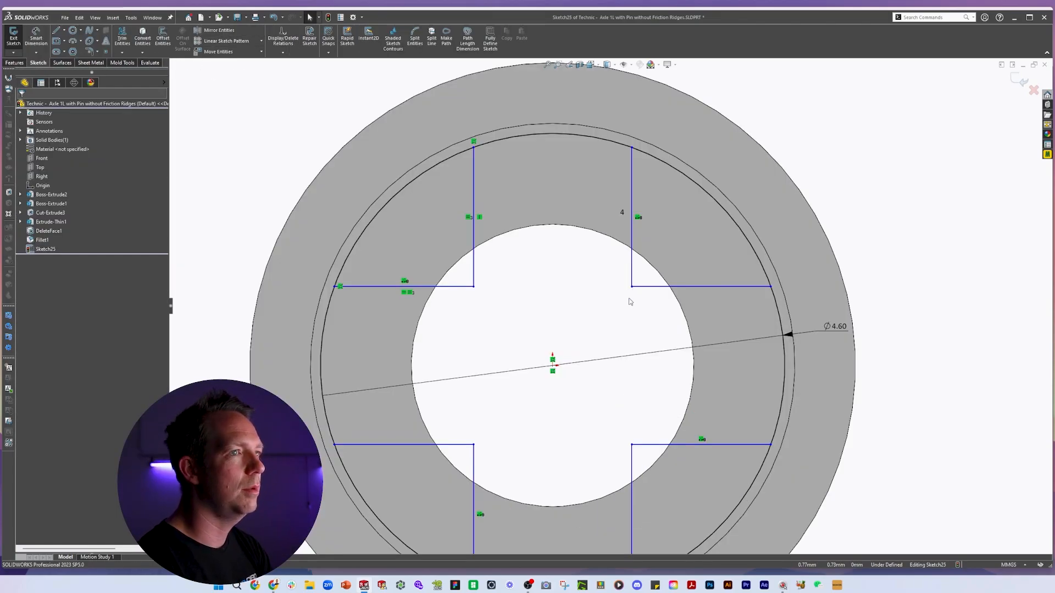
pyautogui.scroll(3, 630, 301)
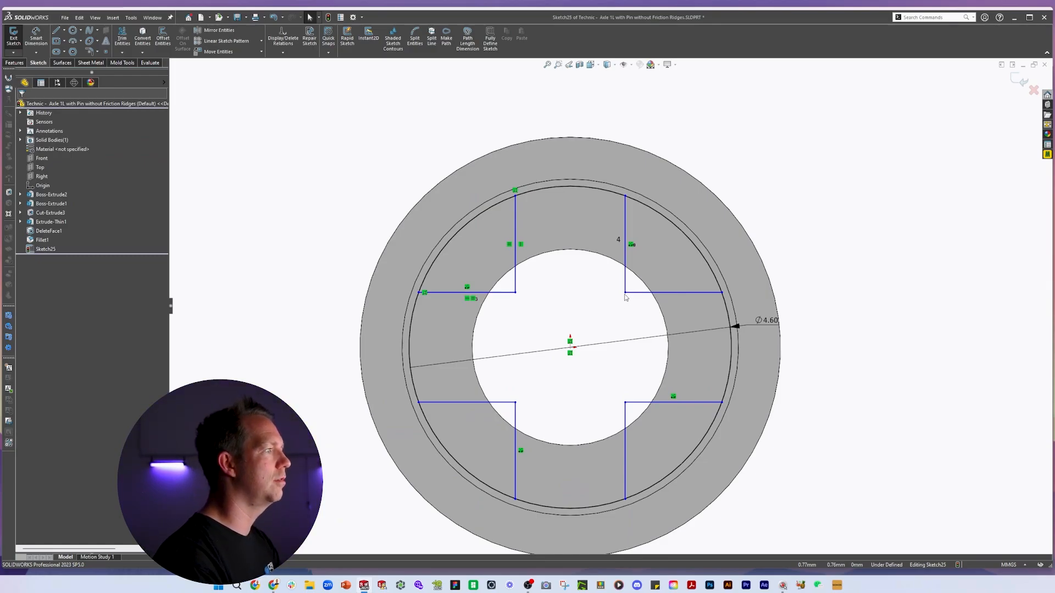
pyautogui.moveTo(626, 292); pyautogui.dragTo(614, 303)
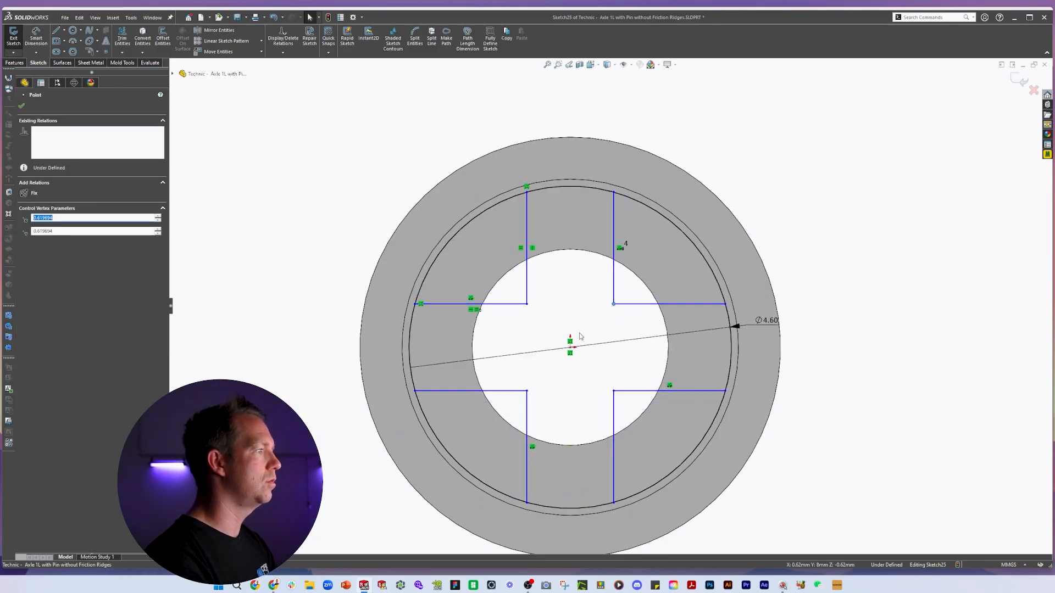
# Dimension the width of the cross arm between the two upper vertical lines to 1.8 mm.
pyautogui.moveTo(586, 317); pyautogui.dragTo(584, 286, button='right')
pyautogui.click(527, 265)
pyautogui.click(613, 228)
pyautogui.click(739, 128)
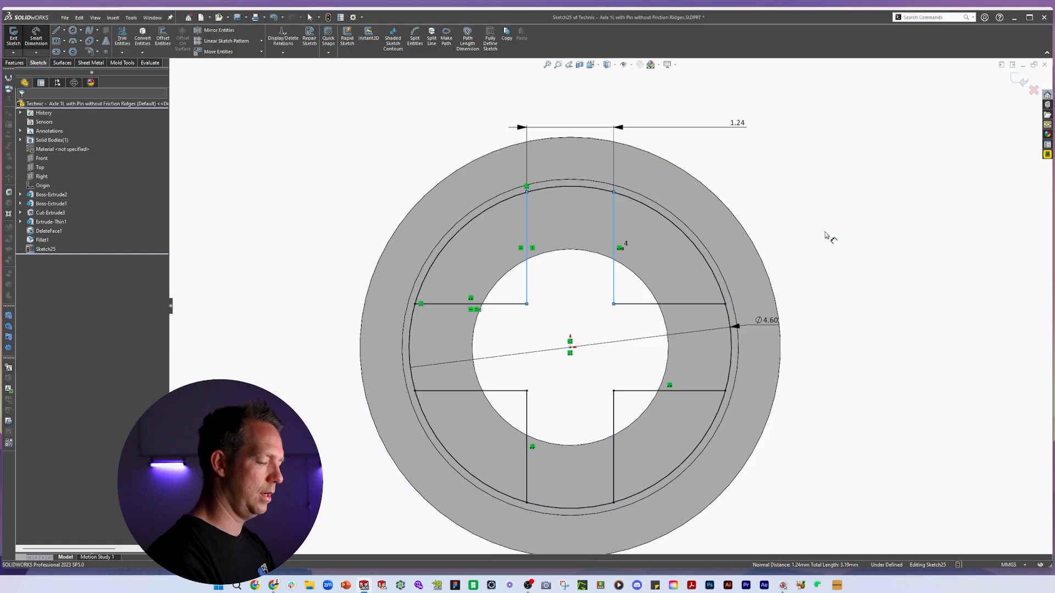
pyautogui.write('1.8')
pyautogui.press('Return')
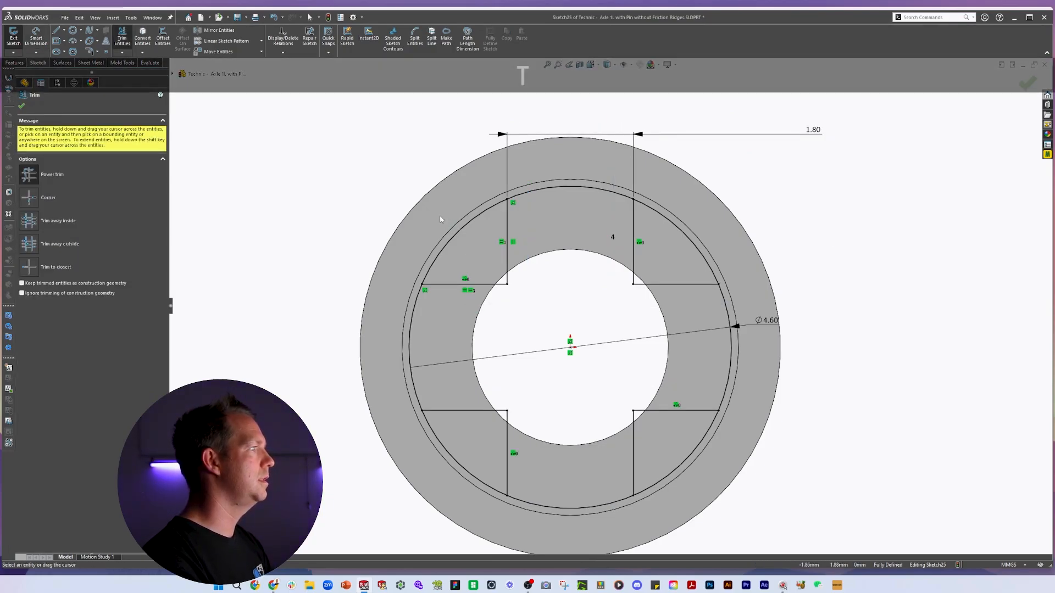
pyautogui.press('Escape')
# Extrude the cross profile away from the pin, ending at a 15.8 mm offset from the pin's slotted end face.
pyautogui.scroll(4, 662, 339)
pyautogui.moveTo(634, 322); pyautogui.dragTo(664, 355, button='middle')
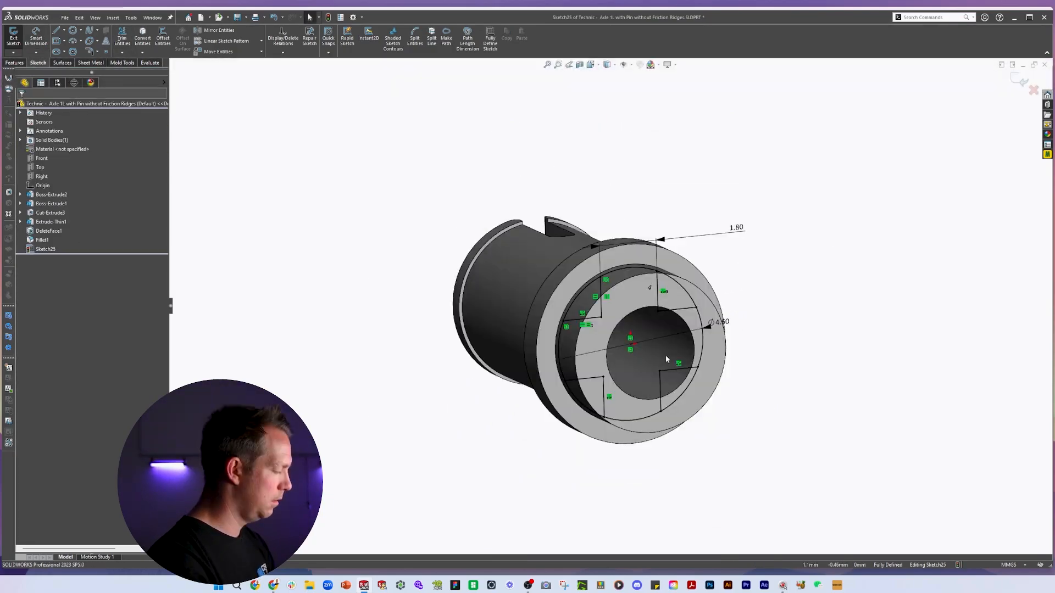
pyautogui.press('e')
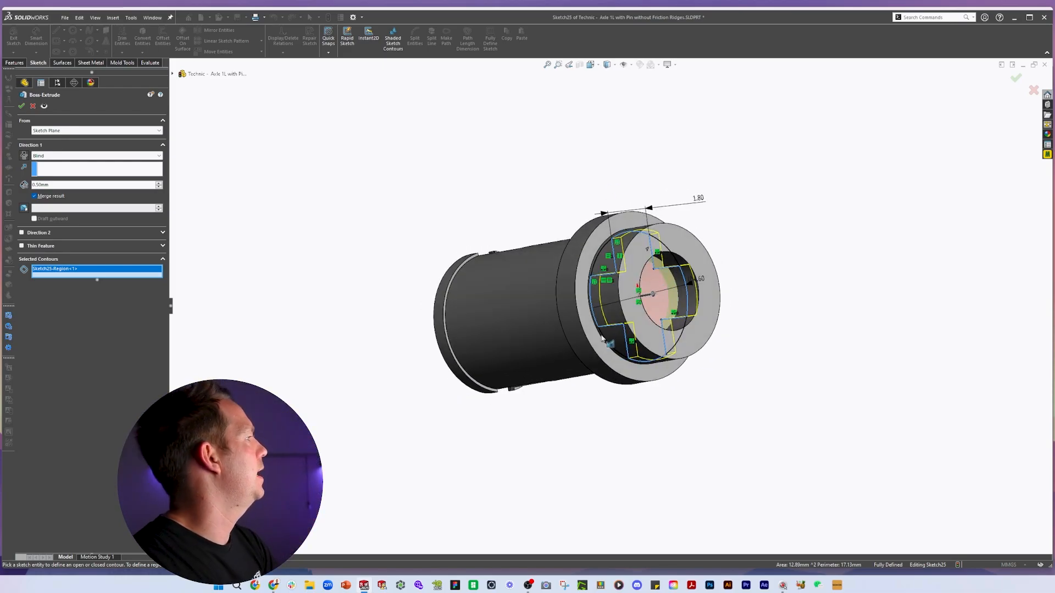
pyautogui.moveTo(599, 370); pyautogui.dragTo(690, 357, button='middle')
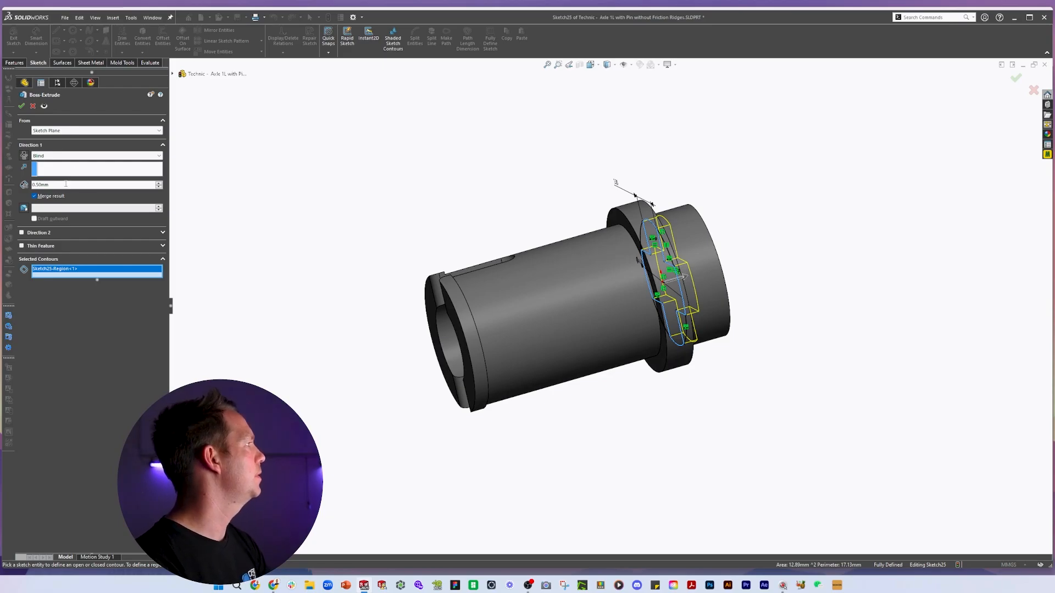
pyautogui.write('15.8')
pyautogui.press('Return')
pyautogui.click(95, 157)
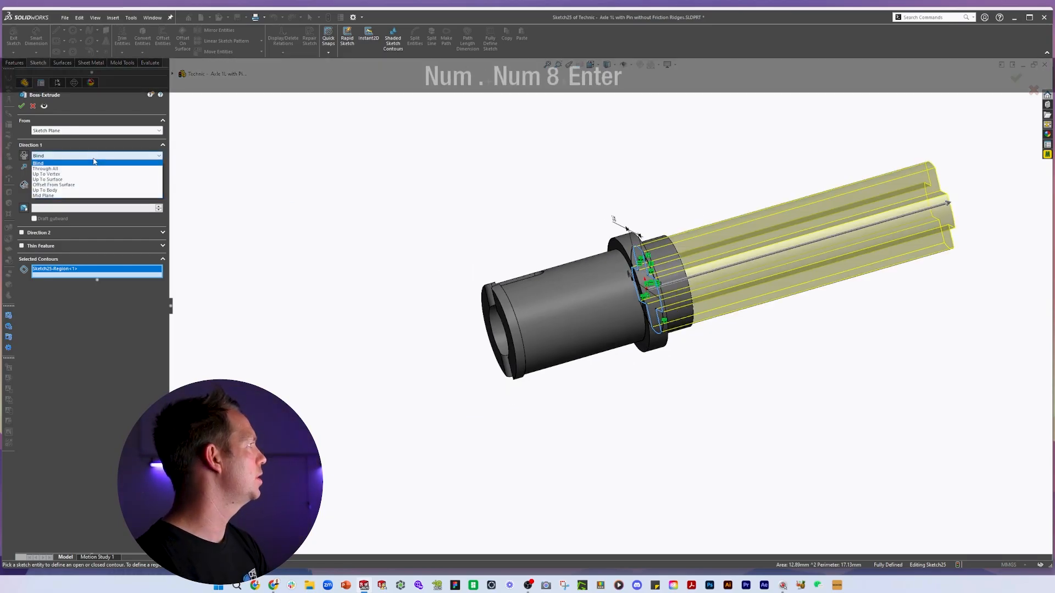
pyautogui.click(94, 185)
pyautogui.click(515, 363)
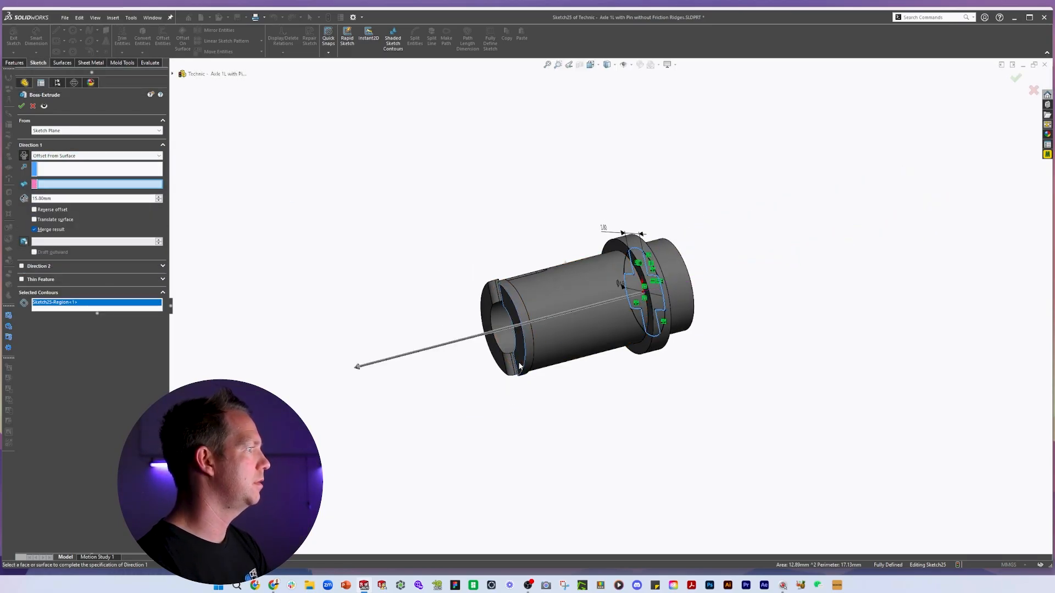
pyautogui.moveTo(515, 362); pyautogui.dragTo(467, 358, button='middle')
pyautogui.click(25, 157)
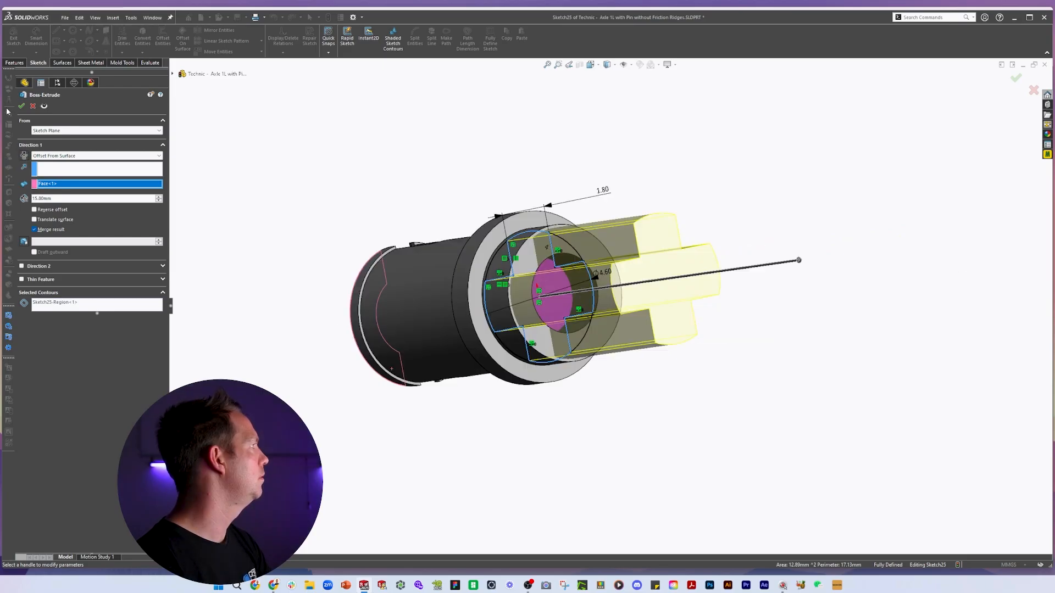
pyautogui.click(22, 107)
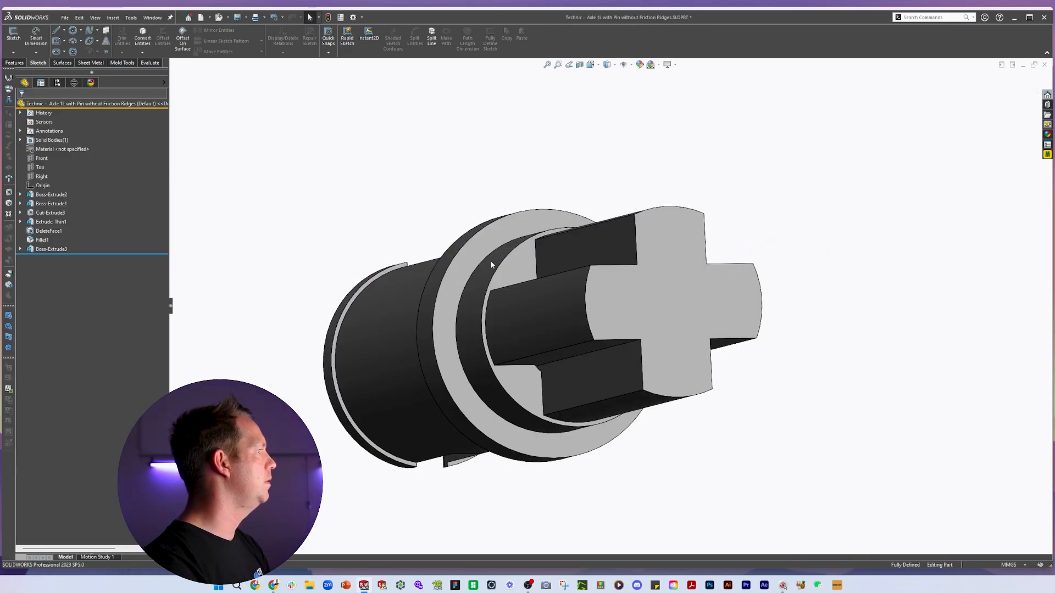
# Roll back before the cross extrusion and cut away everything above the collar, through all, using the collar's converted outer edge.
pyautogui.click(491, 265)
pyautogui.click(305, 207)
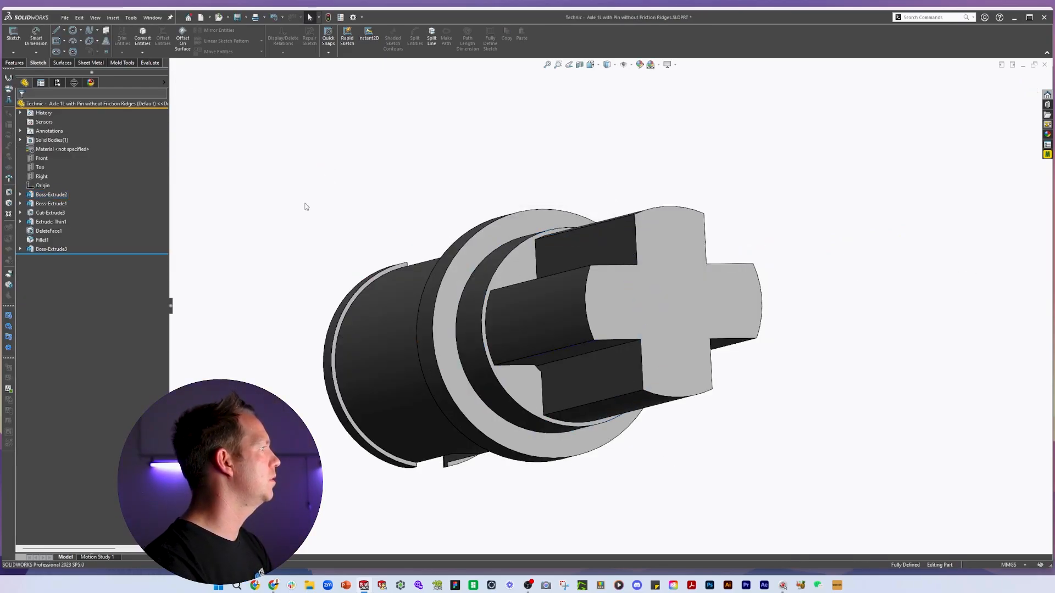
pyautogui.moveTo(85, 253); pyautogui.dragTo(85, 245)
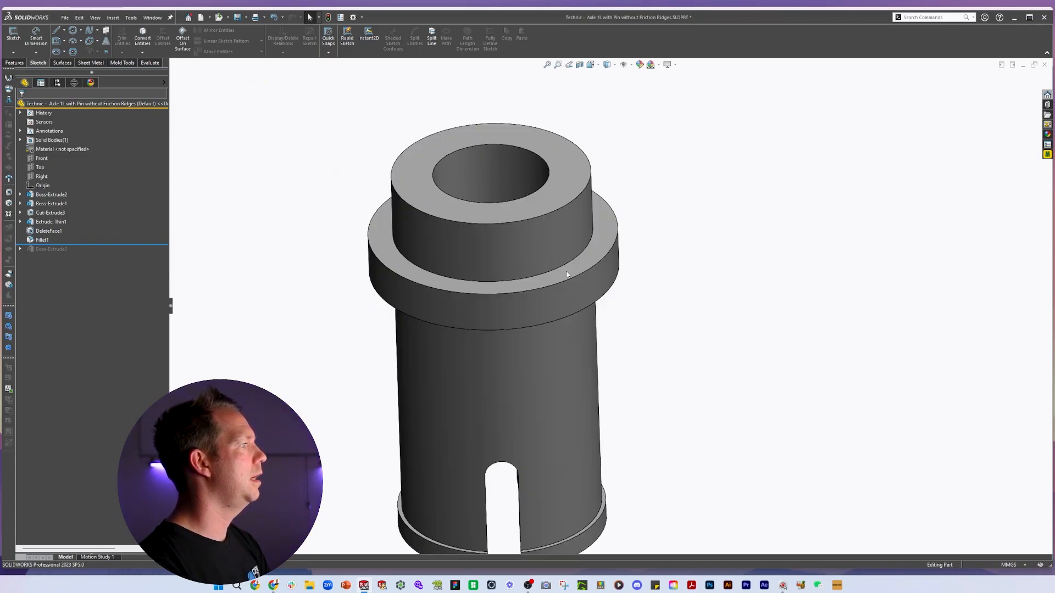
pyautogui.click(599, 242)
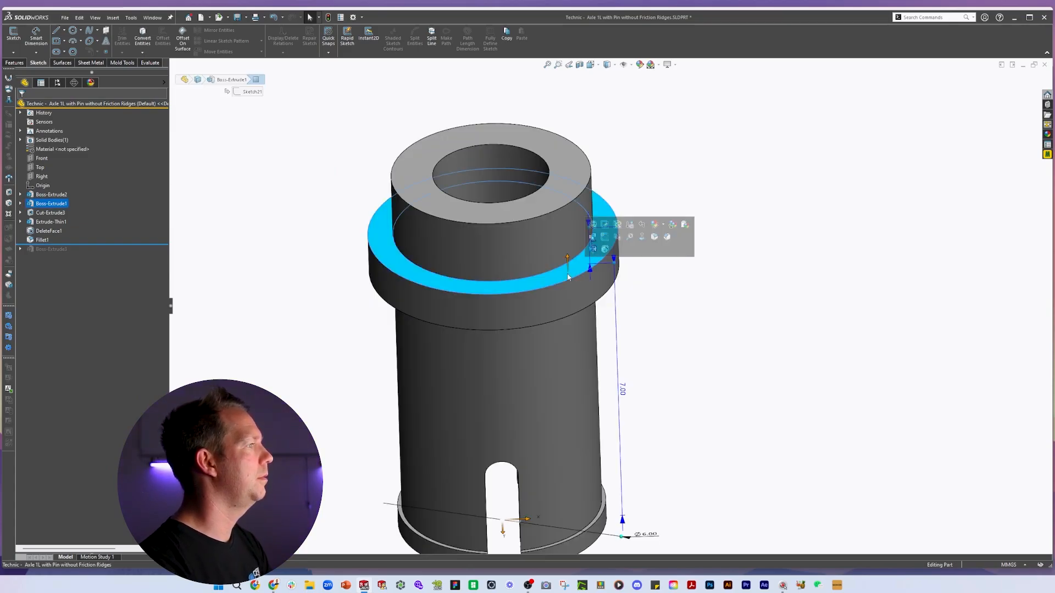
pyautogui.click(605, 242)
pyautogui.click(144, 43)
pyautogui.click(14, 63)
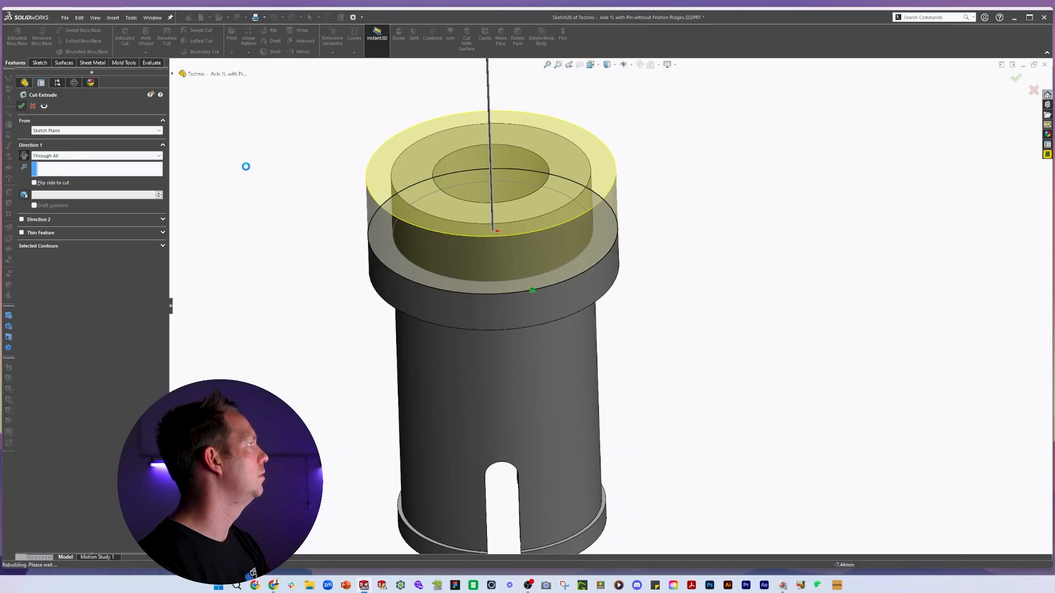
pyautogui.press('Return')
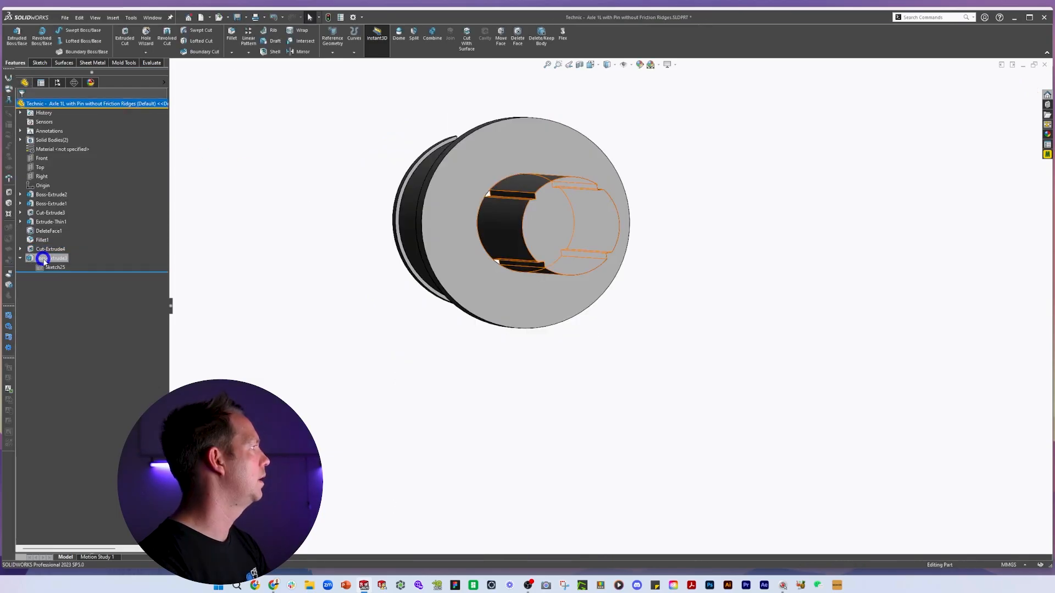
pyautogui.click(43, 258)
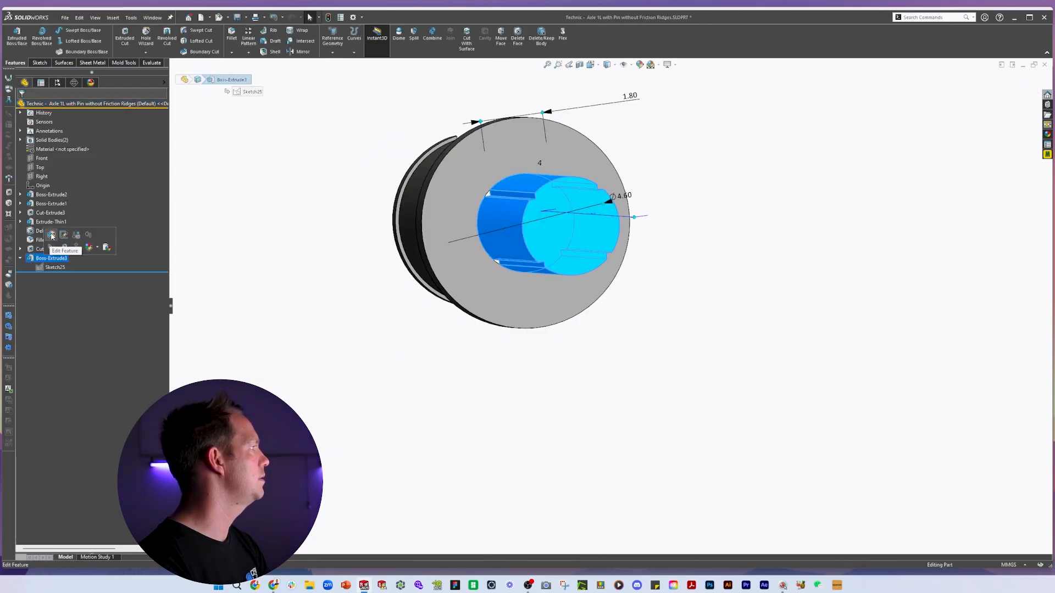
pyautogui.click(51, 233)
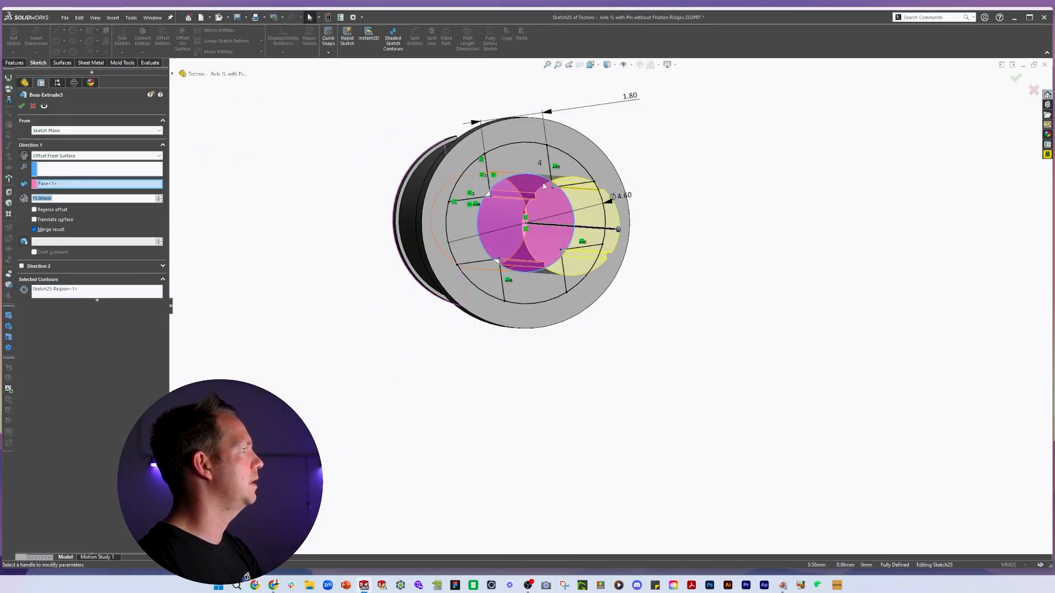
pyautogui.press('Escape')
pyautogui.press('Escape')
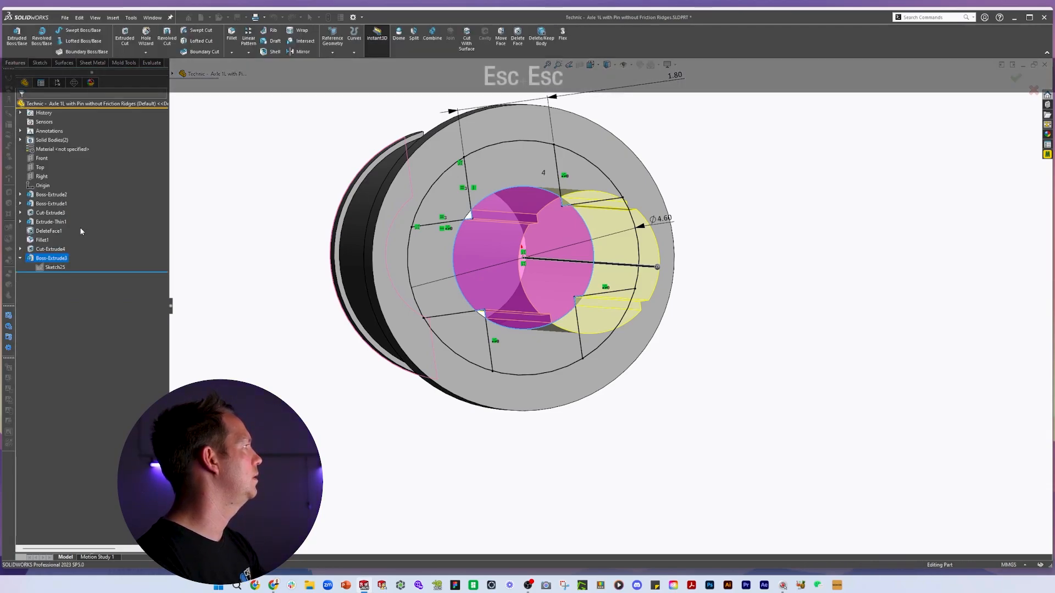
# Edit the cross extrusion's sketch and trim the circle arcs between the cross arms.
pyautogui.click(55, 267)
pyautogui.click(62, 242)
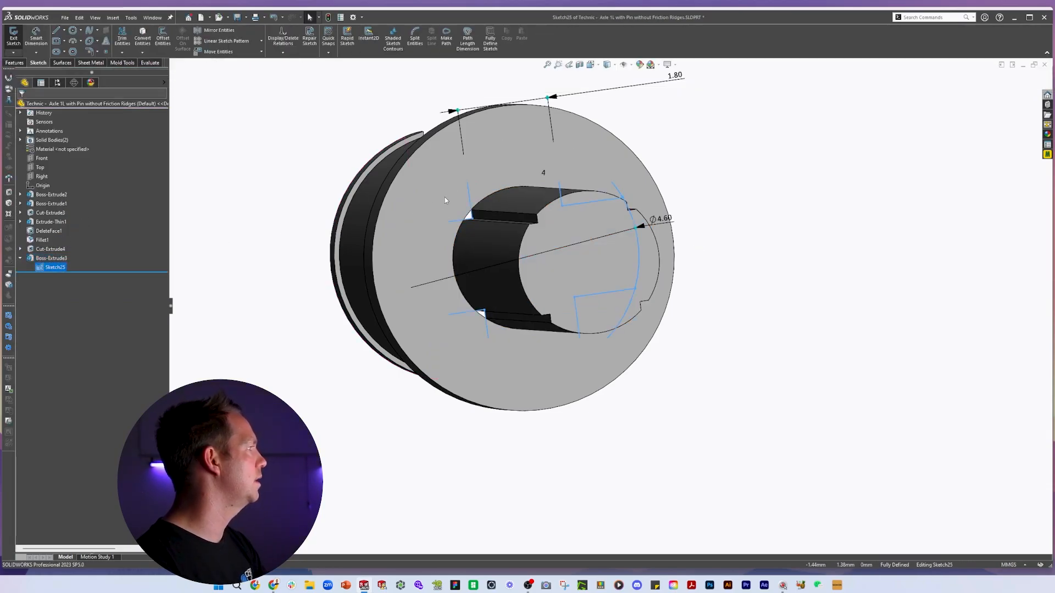
pyautogui.press('t')
pyautogui.moveTo(668, 182)
pyautogui.mouseDown()
pyautogui.moveTo(709, 258)
pyautogui.moveTo(673, 390)
pyautogui.mouseUp()
pyautogui.moveTo(446, 450); pyautogui.dragTo(462, 426)
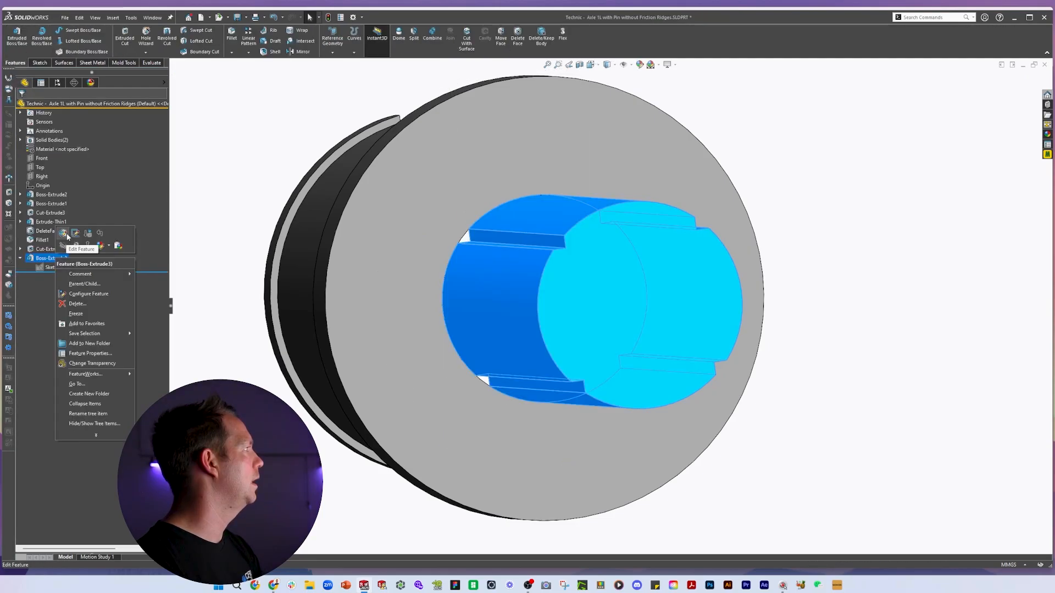
# Edit the cross extrusion, clear its old selected contour so the whole trimmed cross profile is used, and accept it.
pyautogui.click(67, 235)
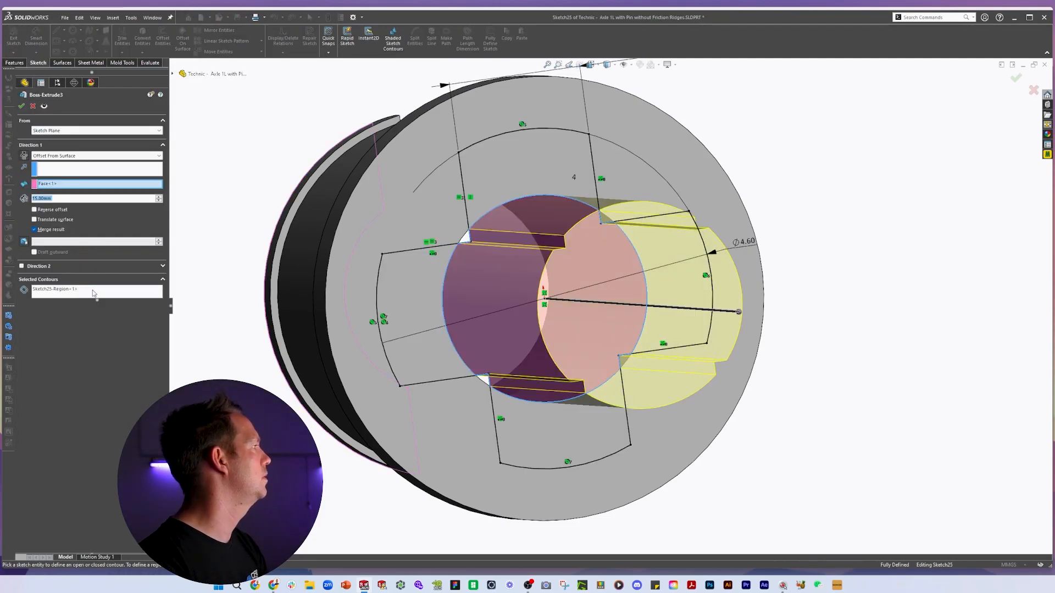
pyautogui.rightClick(92, 291)
pyautogui.click(112, 299)
pyautogui.click(22, 106)
pyautogui.scroll(4, 531, 259)
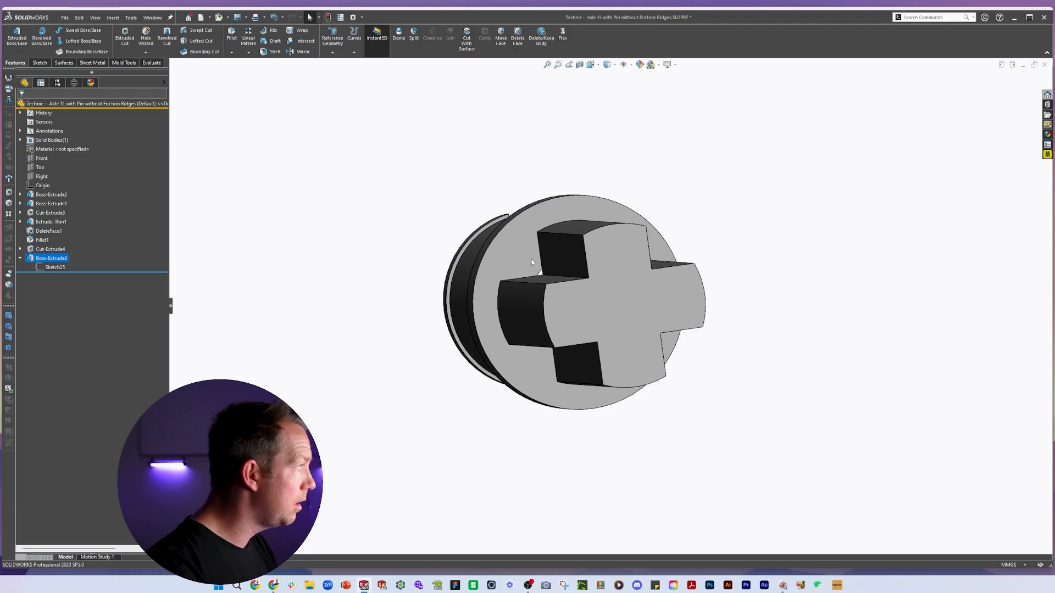
# Reuse the circle sketch of Cut-Extrude4 to extrude a solid disc through the collar to its pin-side face.
pyautogui.moveTo(532, 262); pyautogui.dragTo(626, 302, button='middle')
pyautogui.click(554, 237)
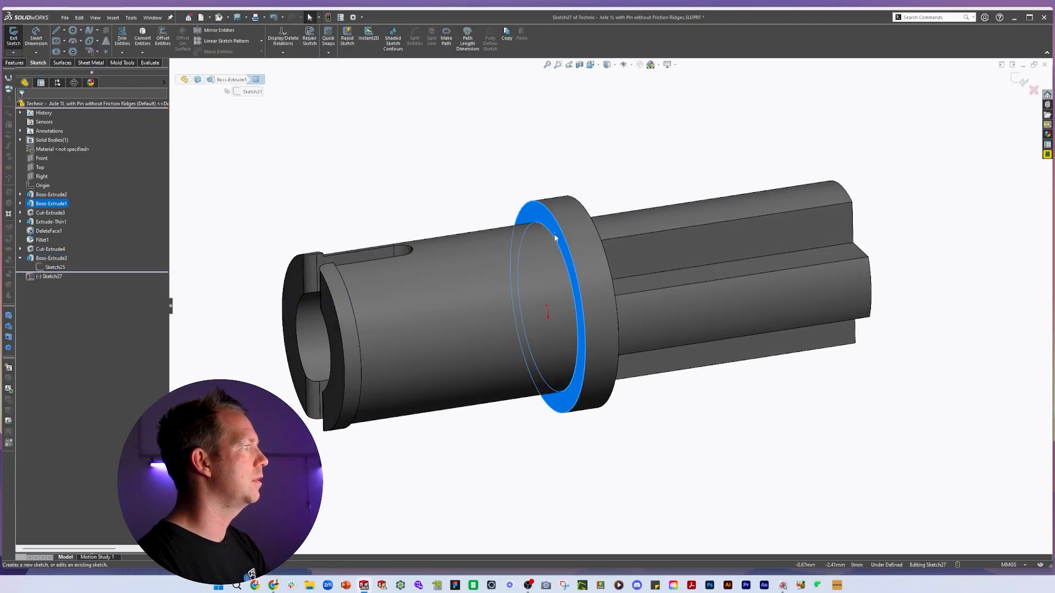
pyautogui.click(51, 258)
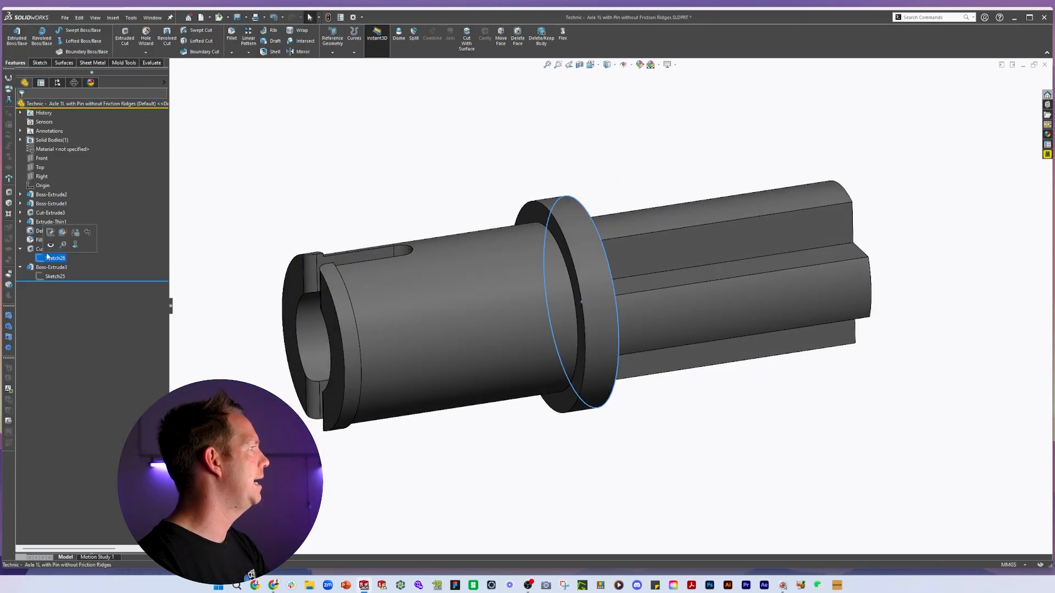
pyautogui.click(17, 37)
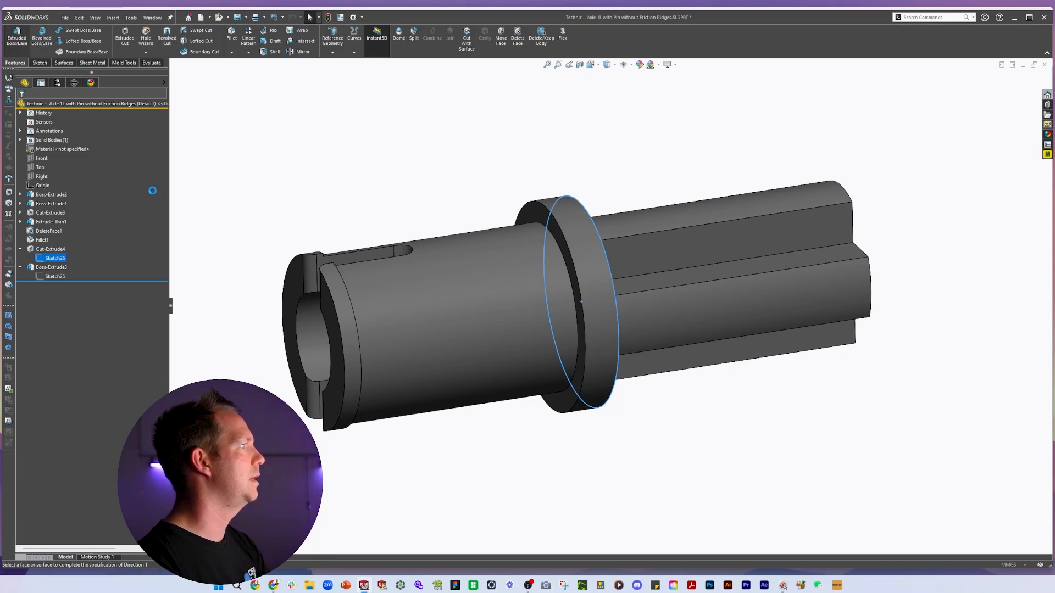
pyautogui.click(540, 216)
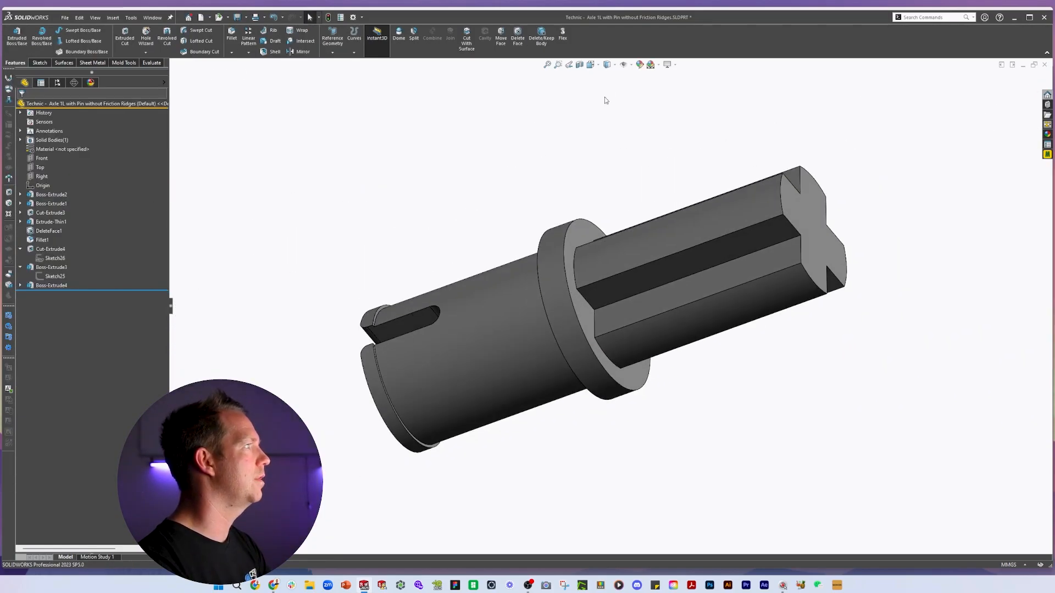
pyautogui.moveTo(716, 355); pyautogui.dragTo(785, 405, button='middle')
pyautogui.press('Escape')
pyautogui.moveTo(822, 326); pyautogui.dragTo(725, 208, button='middle')
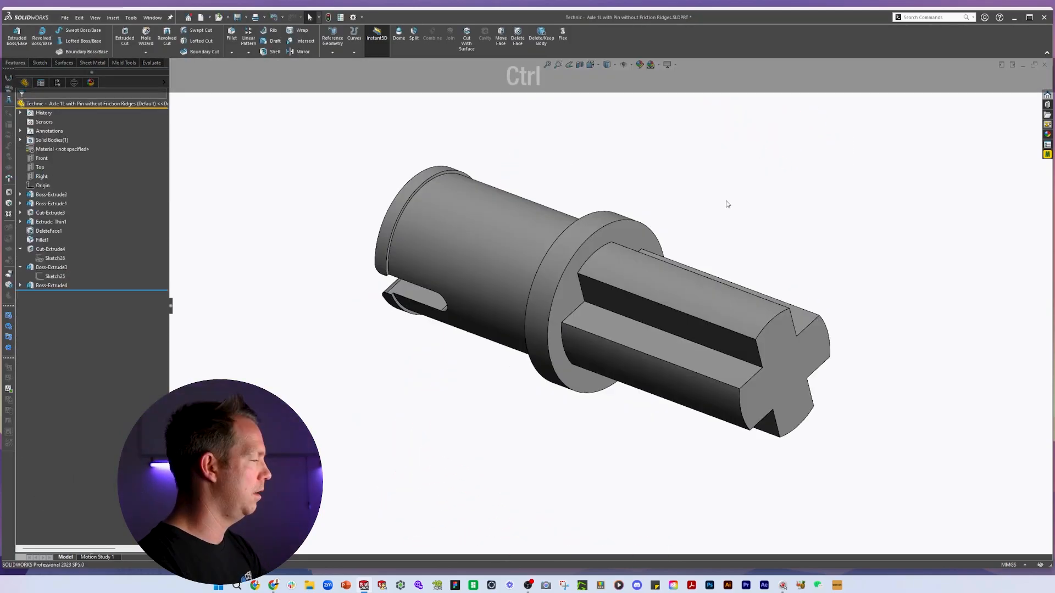
# Fillet the four outer arc edges at the free end of the cross axle with a 0.8 mm radius.
pyautogui.hotkey('ctrl', 'Tab')
pyautogui.hotkey('ctrl', 'Tab')
pyautogui.hotkey('ctrl', 'Tab')
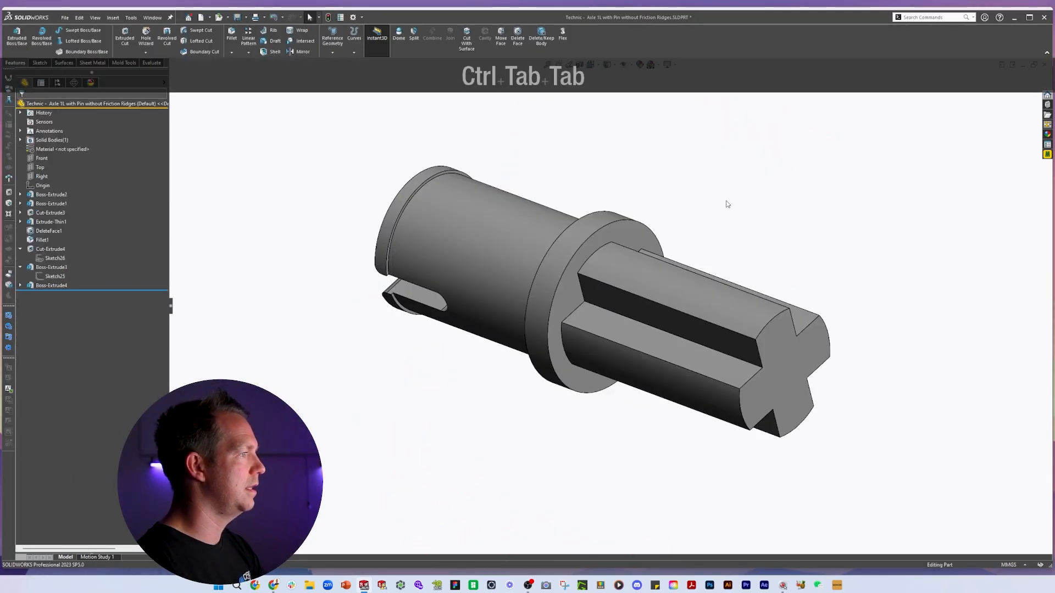
pyautogui.scroll(-10, 624, 397)
pyautogui.click(617, 320)
pyautogui.press('m')
pyautogui.press('Escape')
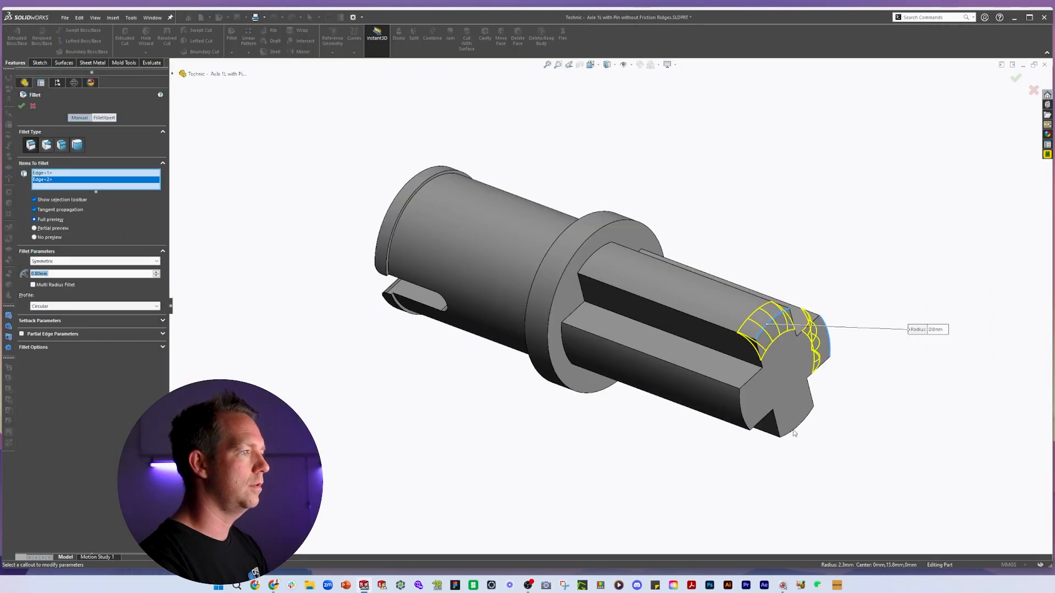
pyautogui.click(793, 431)
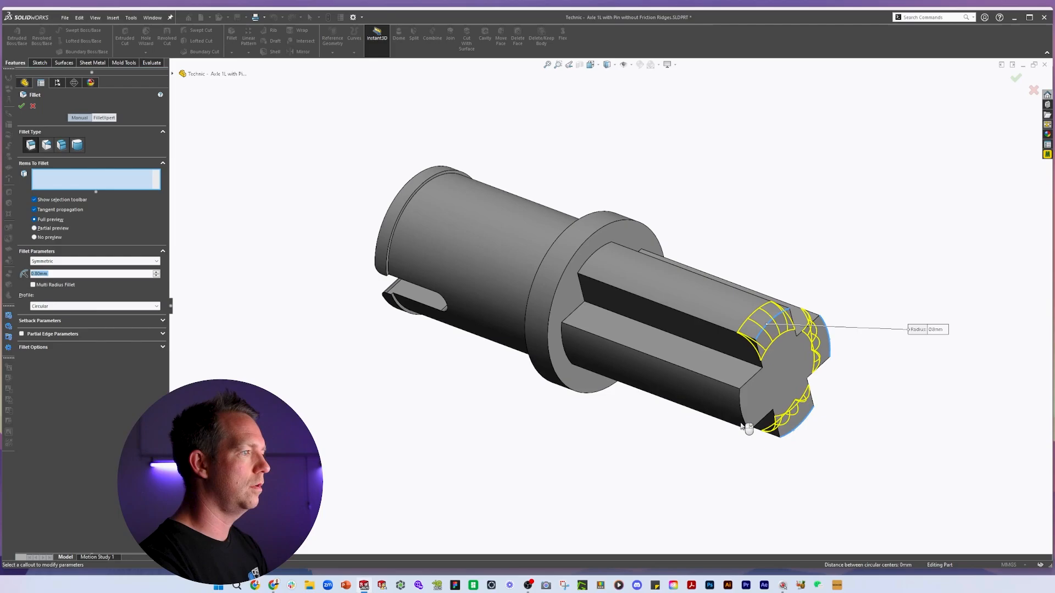
pyautogui.click(741, 410)
pyautogui.press('Return')
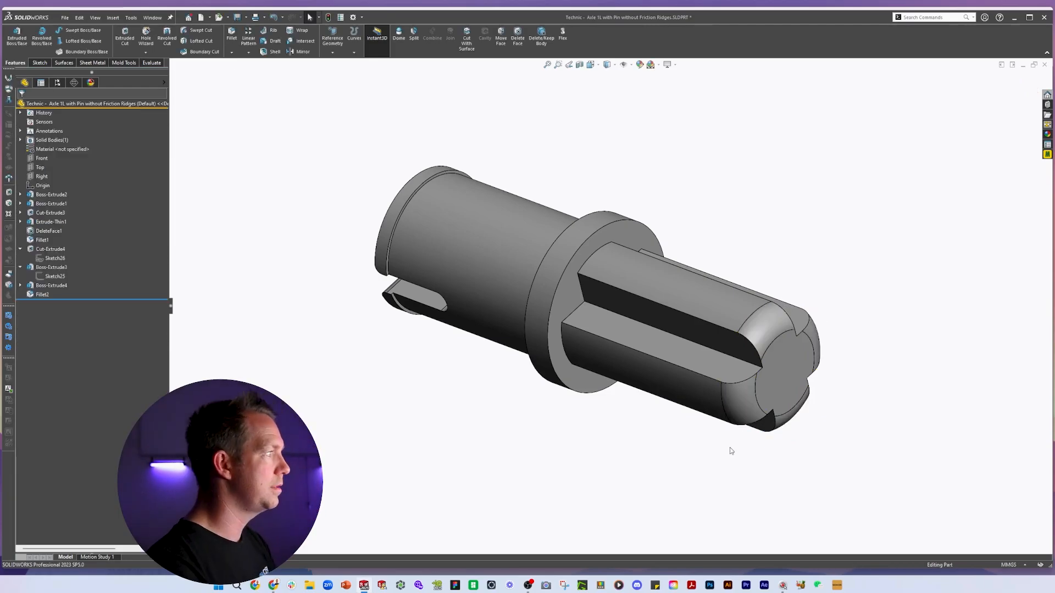
# Switch to the browser and check step 44 in the building instructions 6394729.pdf.
pyautogui.hotkey('alt', 'Tab')
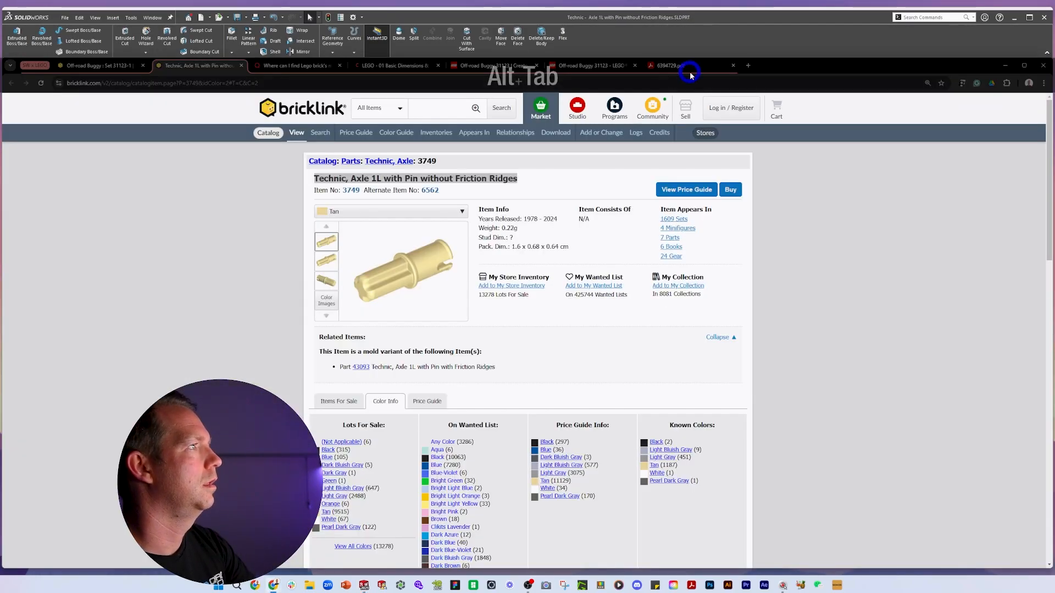
pyautogui.click(688, 67)
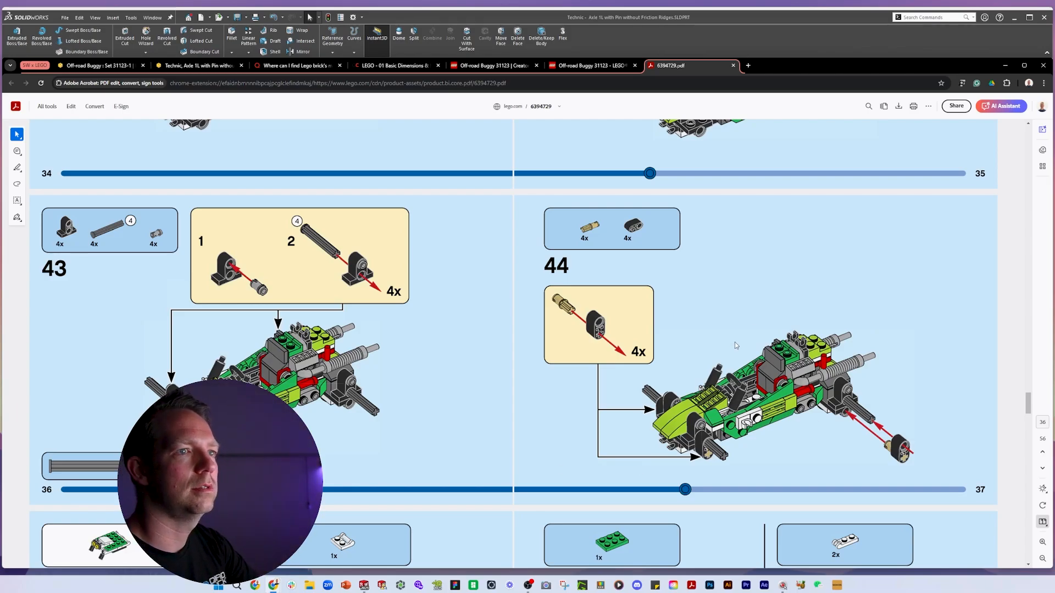
pyautogui.hotkey('alt', 'Tab')
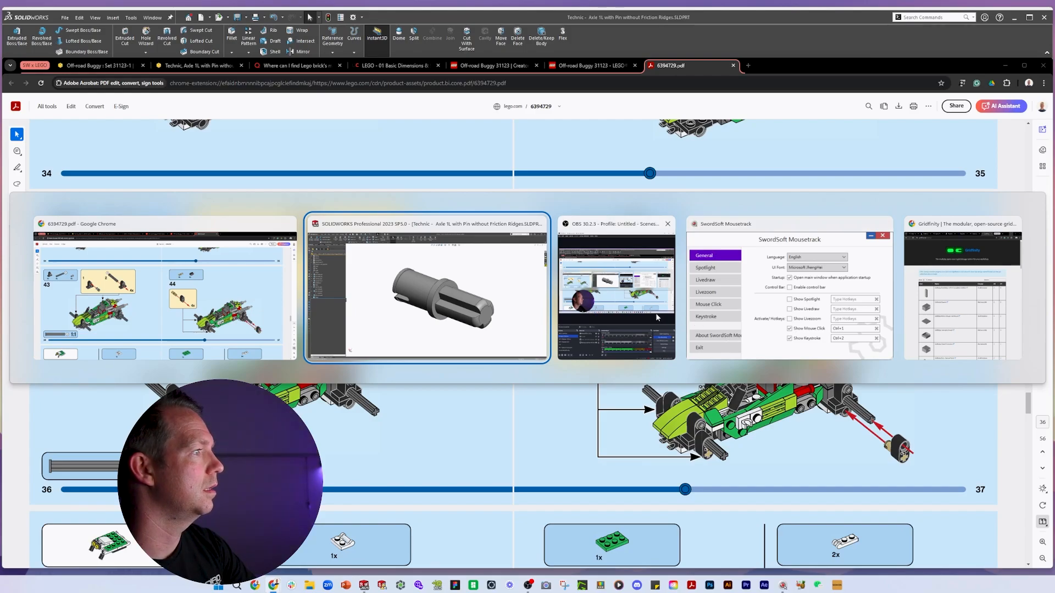
# Insert the Technic Liftarm Thick 1 x 2 - Axle Hole and the Axle 1L with Pin without Friction Ridges into the Off-Road Buggy assembly.
pyautogui.hotkey('ctrl', 'Tab')
pyautogui.hotkey('ctrl', 'Tab')
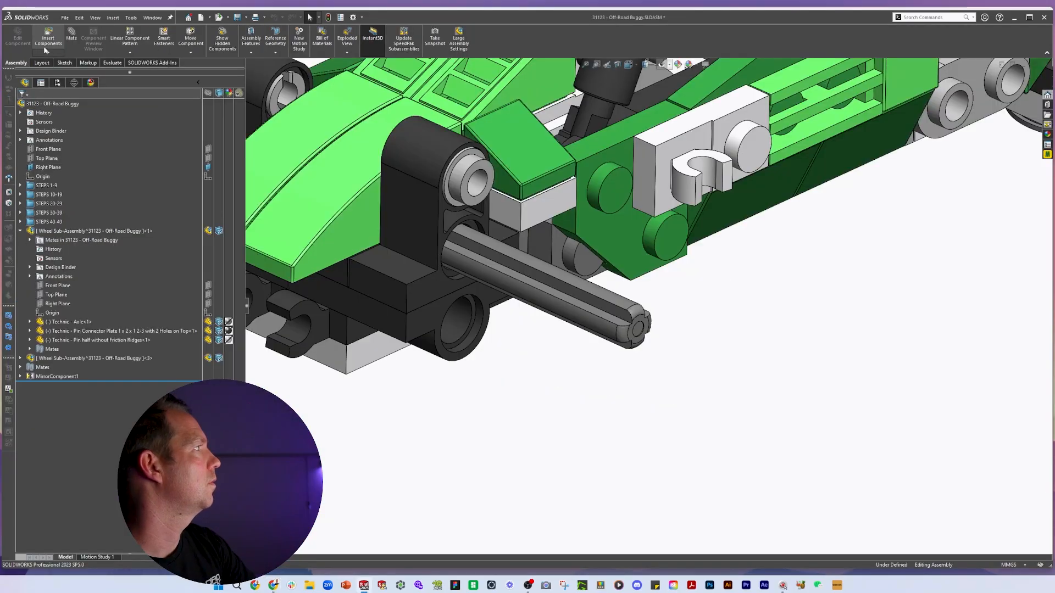
pyautogui.click(44, 45)
pyautogui.click(109, 193)
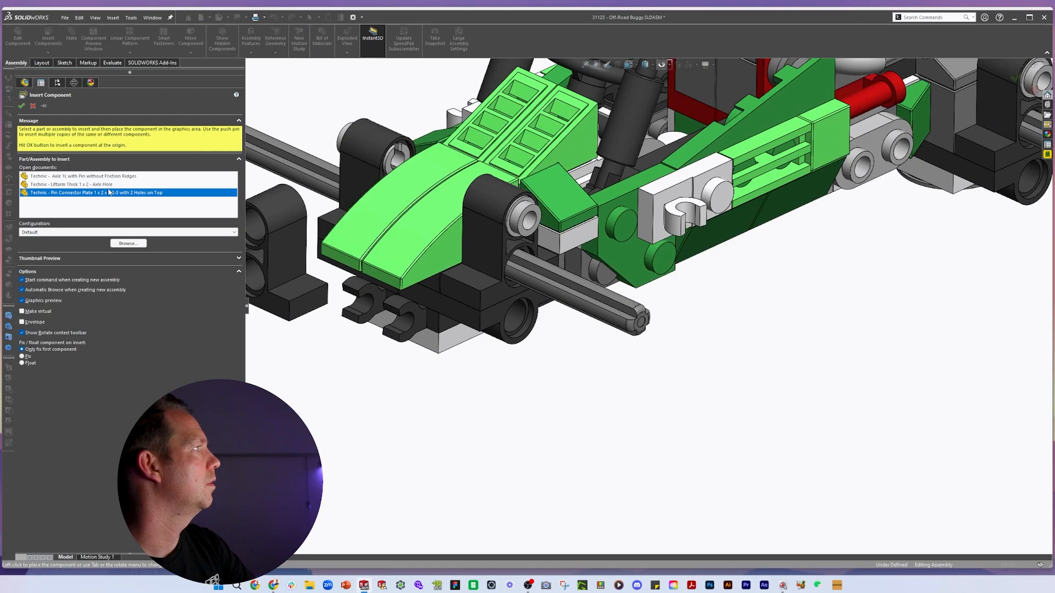
pyautogui.click(74, 185)
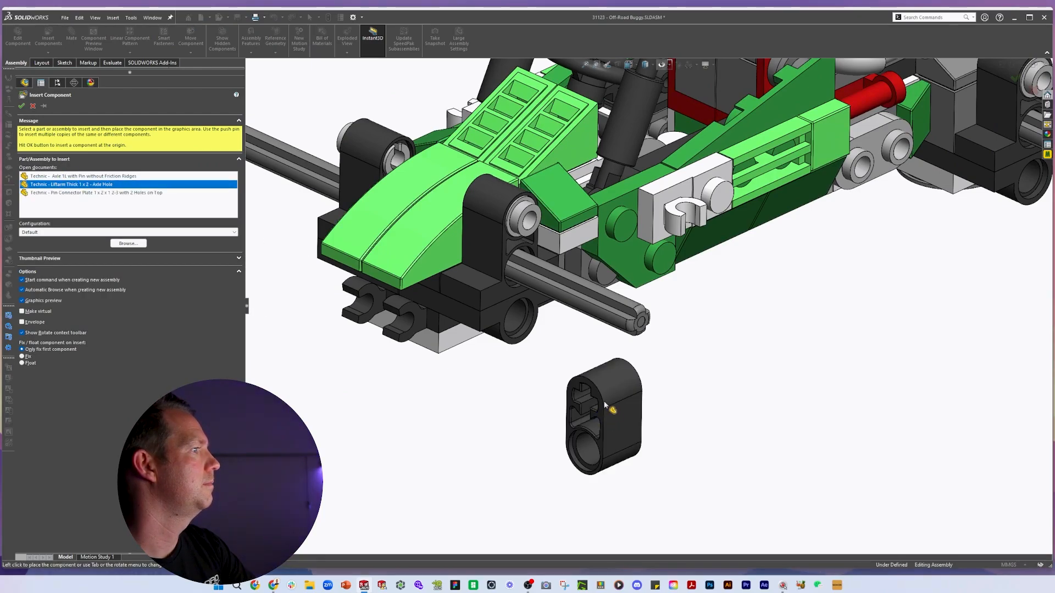
pyautogui.click(604, 406)
pyautogui.click(83, 176)
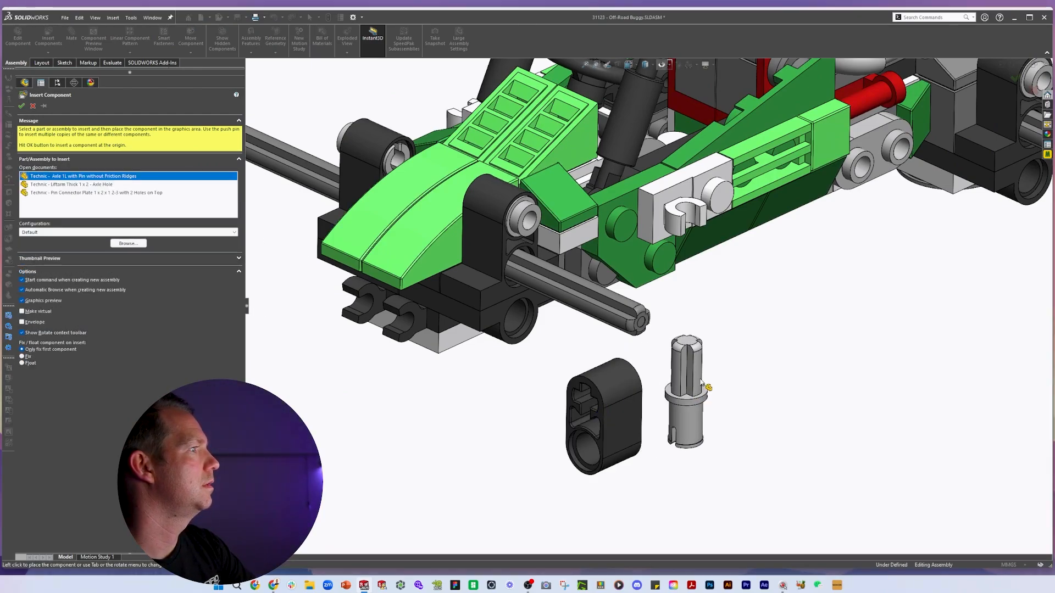
pyautogui.click(705, 386)
# Give the inserted axle-with-pin part a pale yellow appearance at part document level.
pyautogui.click(736, 363)
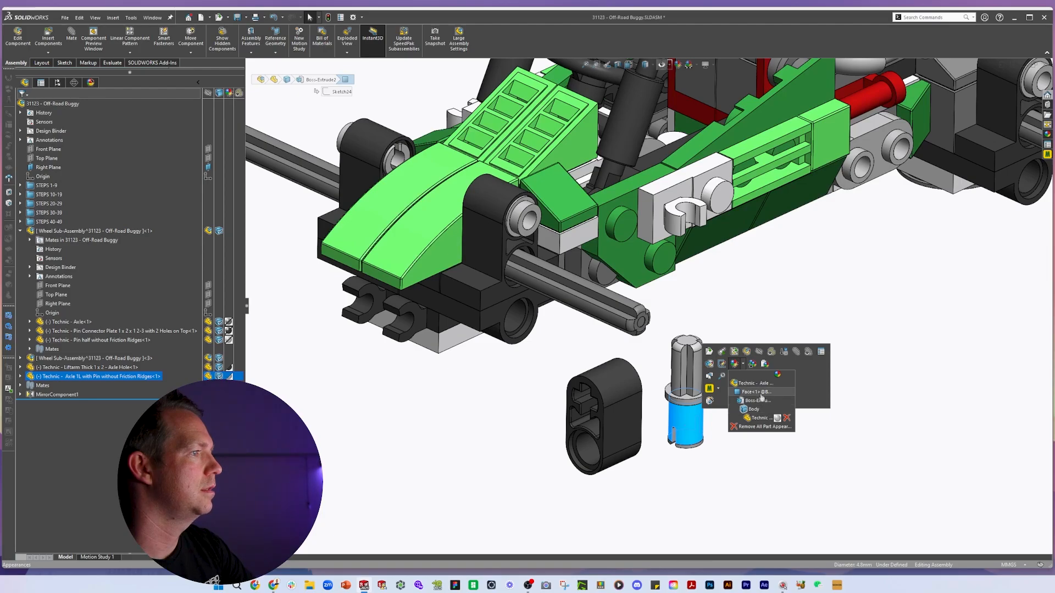
pyautogui.click(760, 417)
pyautogui.click(124, 292)
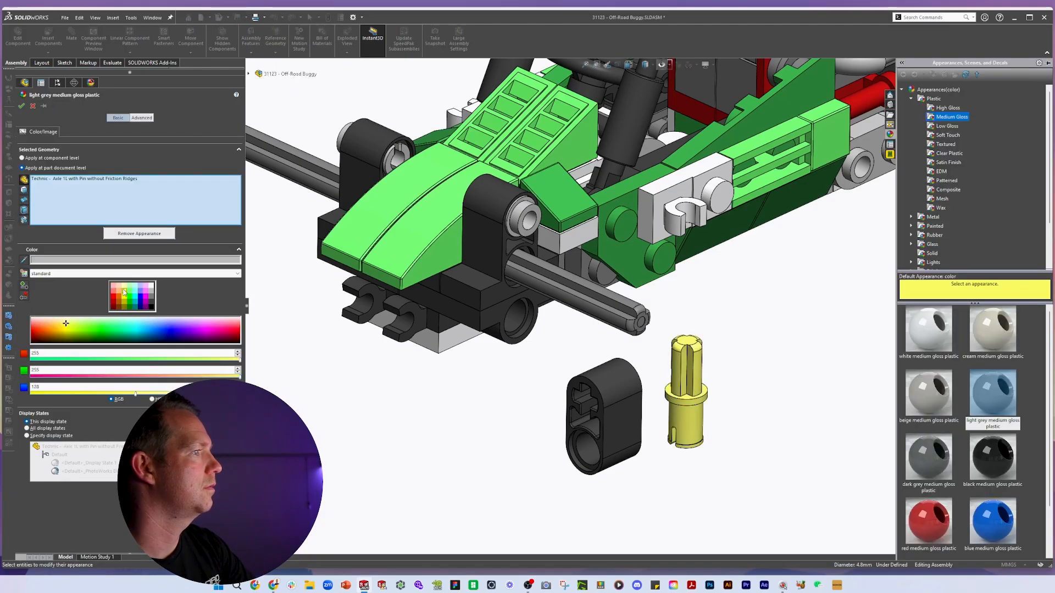
pyautogui.press('Return')
# Add a concentric mate between a curved cross-arm face of the axle with pin and the liftarm's cross-shaped axle hole.
pyautogui.hotkey('alt', 'Tab')
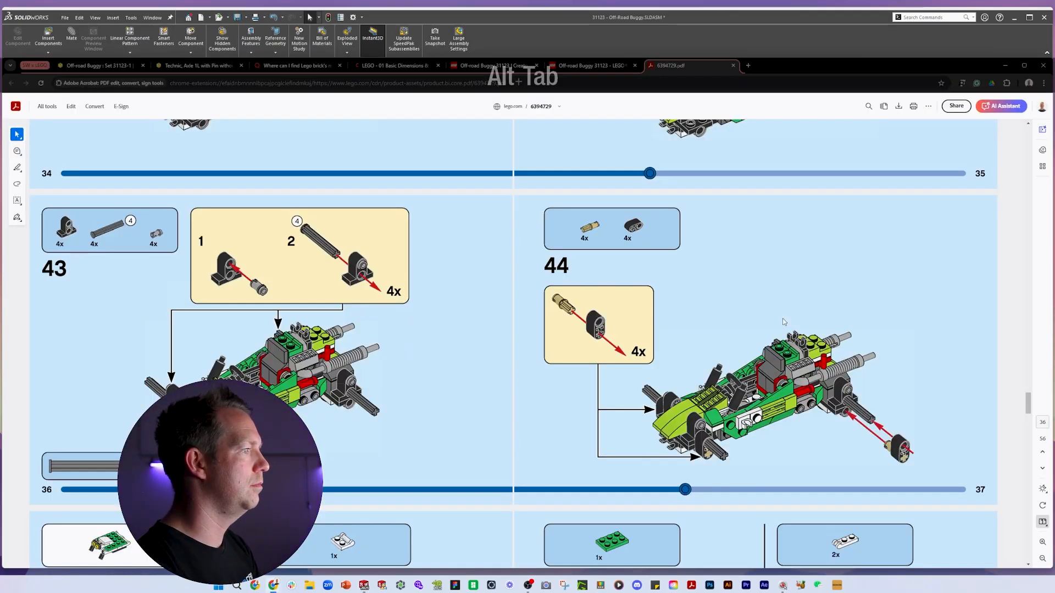
pyautogui.hotkey('alt', 'Tab')
pyautogui.scroll(-3, 802, 305)
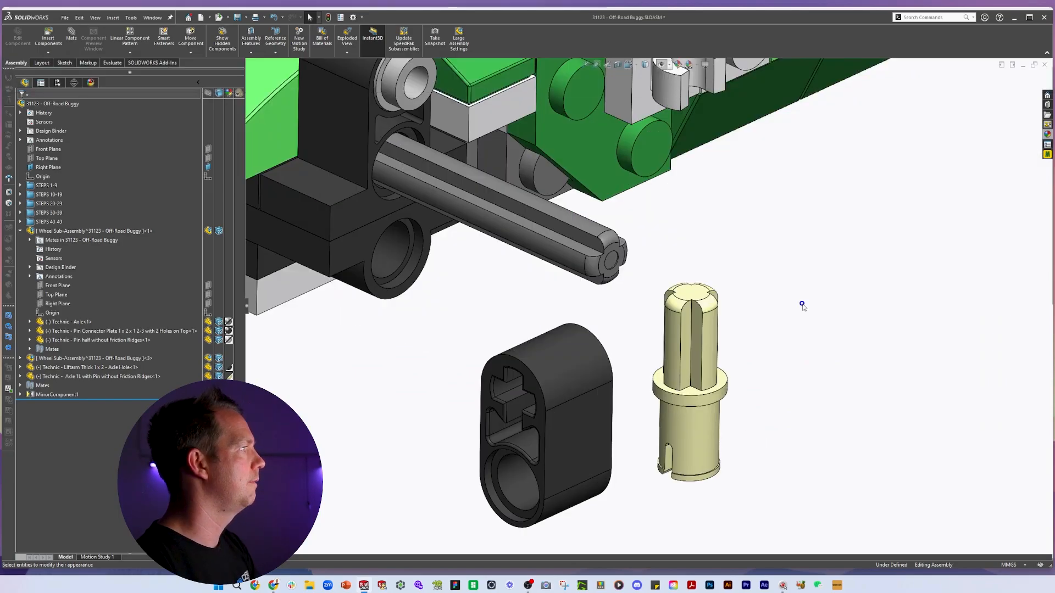
pyautogui.click(75, 38)
pyautogui.scroll(-4, 662, 325)
pyautogui.click(683, 342)
pyautogui.scroll(1, 524, 400)
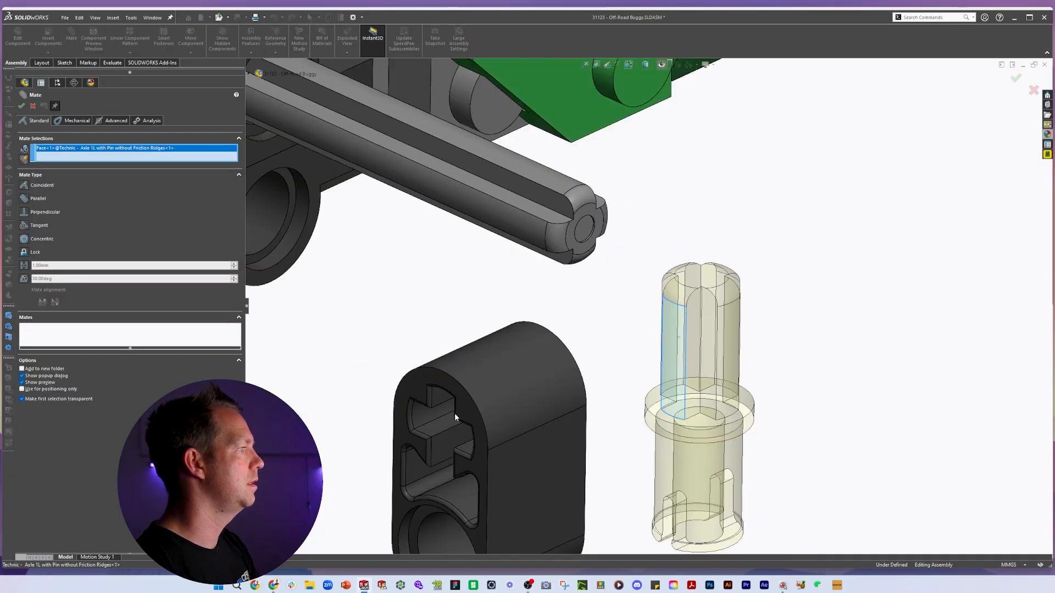
pyautogui.moveTo(454, 413); pyautogui.dragTo(472, 335, button='middle')
pyautogui.click(460, 427)
pyautogui.scroll(5, 625, 503)
pyautogui.moveTo(625, 503); pyautogui.dragTo(715, 416, button='middle')
pyautogui.click(688, 452)
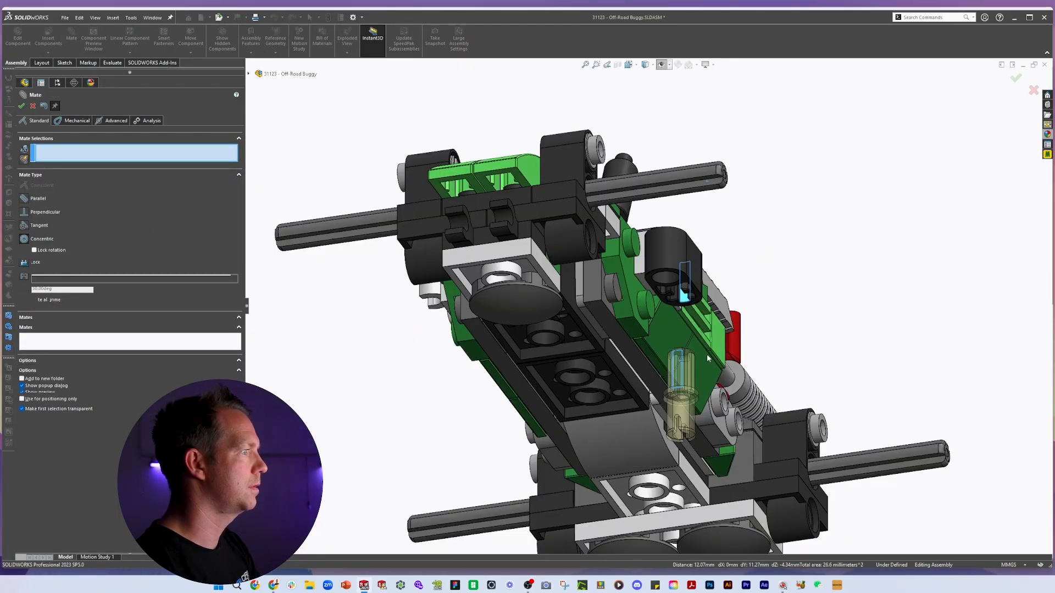
# Mate the axle-side face of the pin's collar coincident with the liftarm's flat side face around the holes.
pyautogui.scroll(-3, 706, 354)
pyautogui.hotkey('alt', 'Tab')
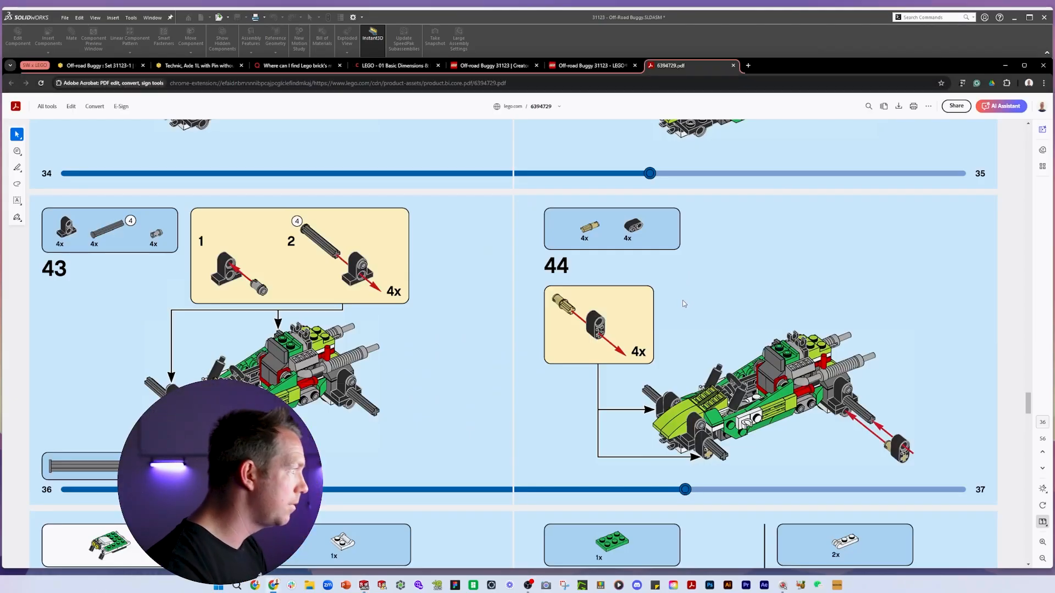
pyautogui.hotkey('alt', 'Tab')
pyautogui.scroll(5, 709, 291)
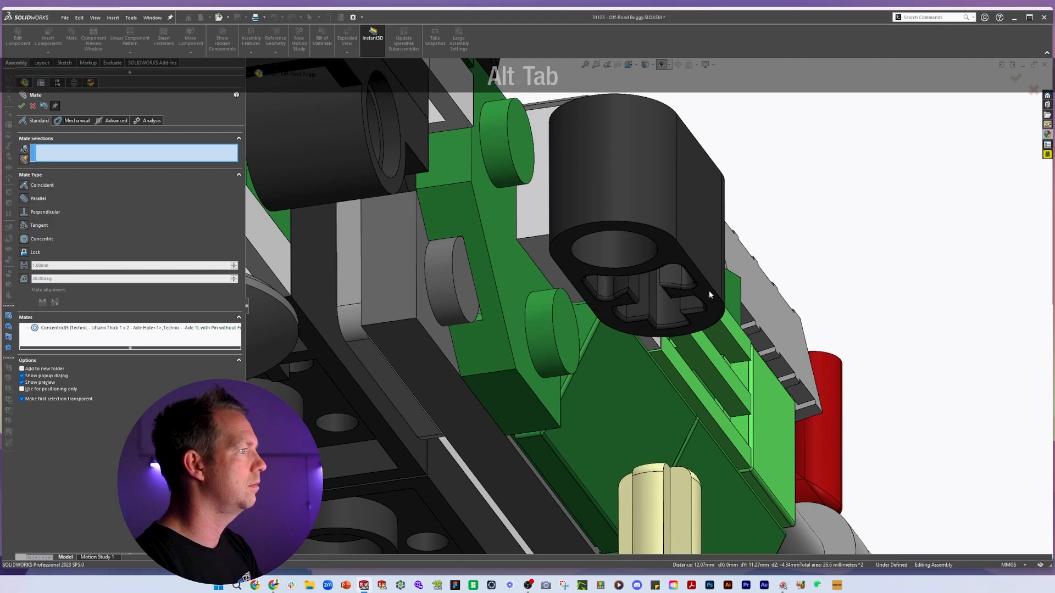
pyautogui.scroll(-10, 666, 513)
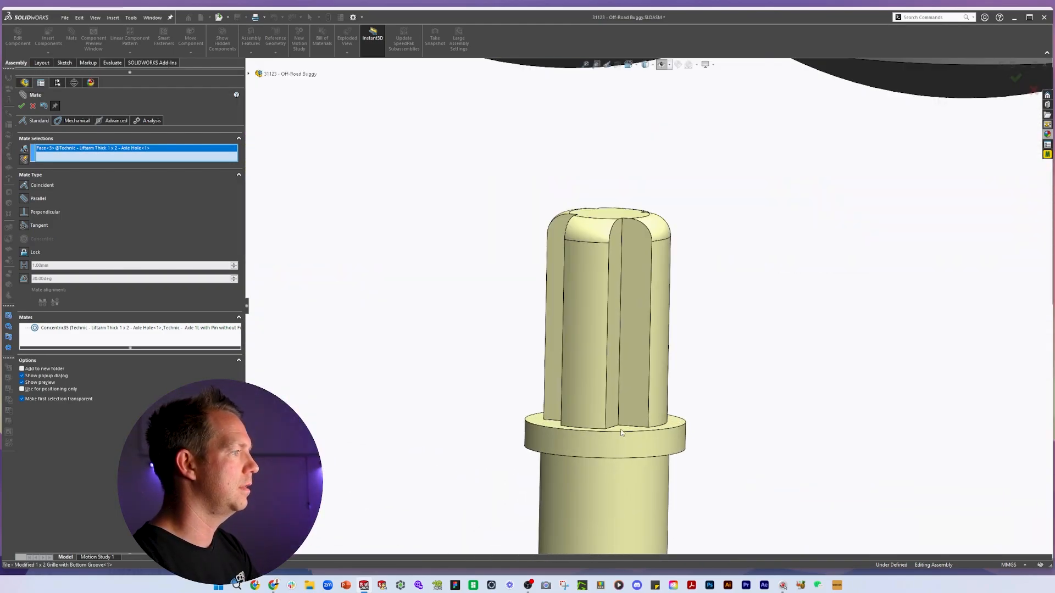
pyautogui.click(621, 430)
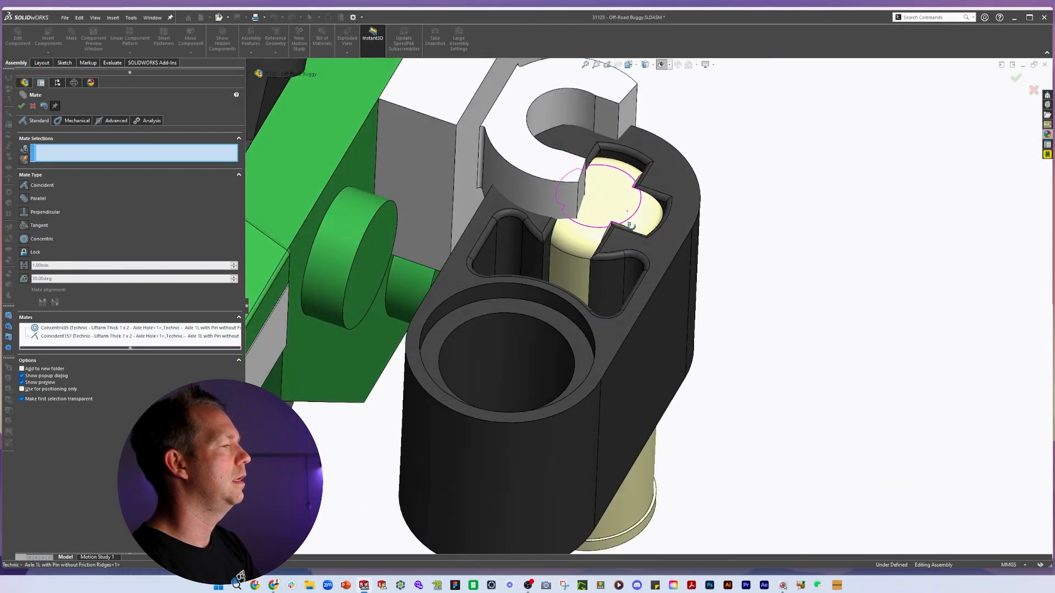
# Mate a flat side face of the axle's cross arm coincident with the matching wall inside the liftarm's axle hole.
pyautogui.moveTo(623, 199); pyautogui.dragTo(605, 196, button='middle')
pyautogui.scroll(-4, 575, 246)
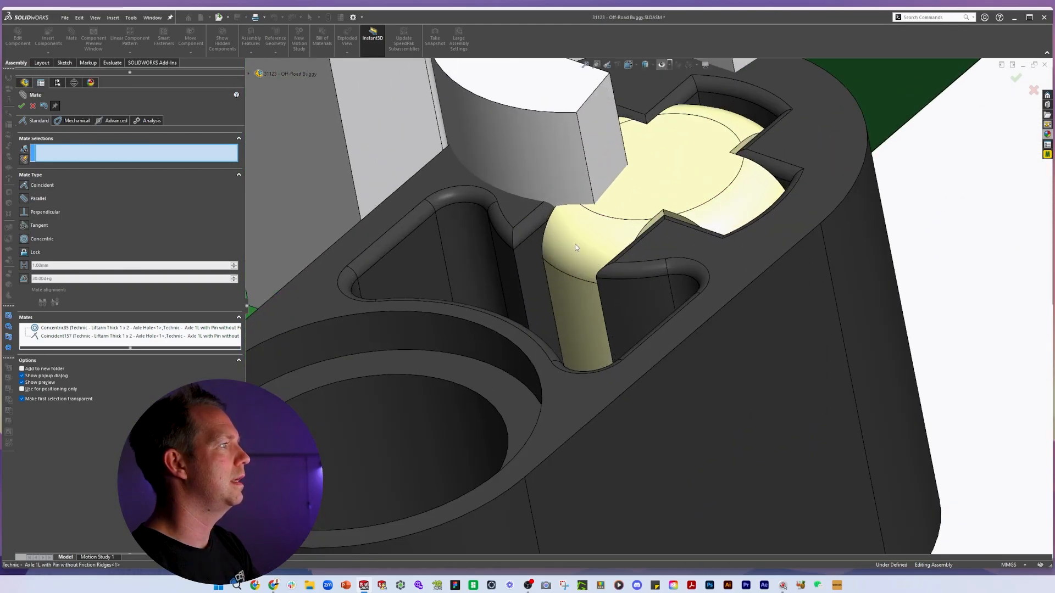
pyautogui.click(530, 258)
pyautogui.click(651, 273)
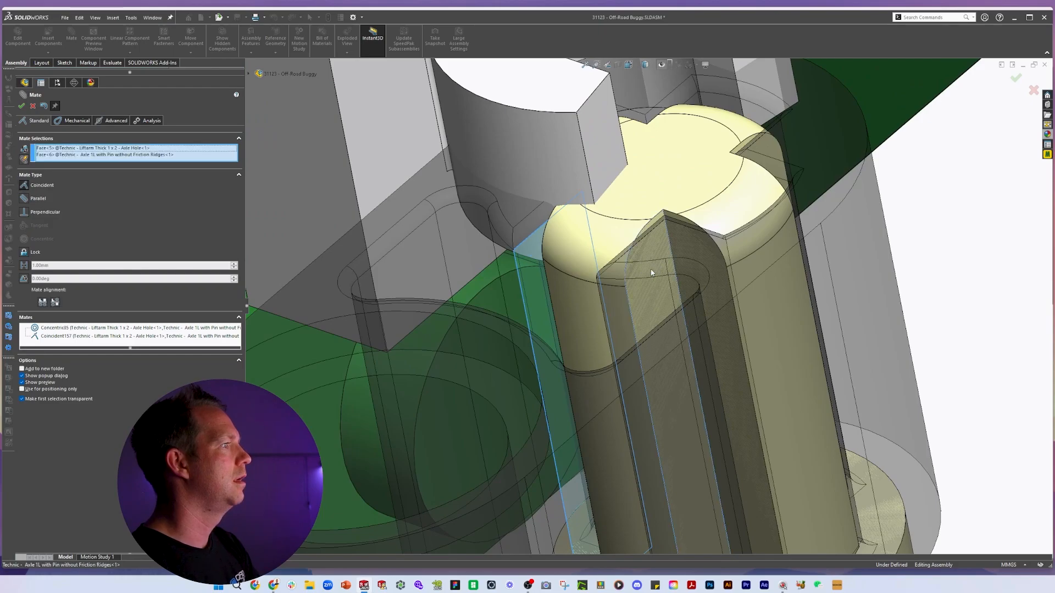
pyautogui.scroll(8, 736, 391)
# Mate the liftarm's round hole concentric with the front connector plate's lower hole around the long axle, with the pin pointing toward the buggy.
pyautogui.hotkey('alt', 'Tab')
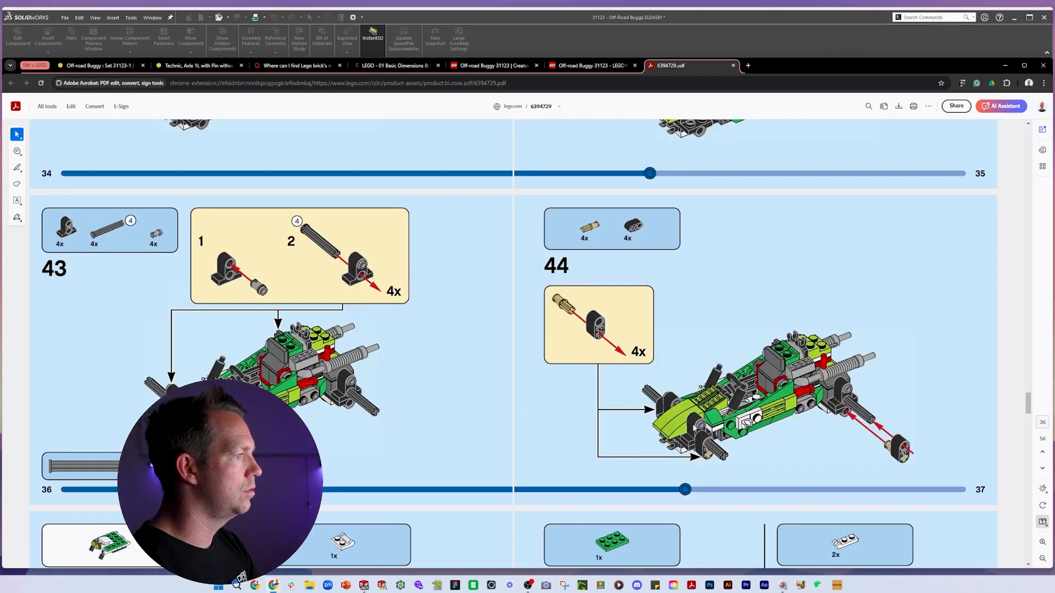
pyautogui.hotkey('alt', 'Tab')
pyautogui.scroll(-5, 603, 341)
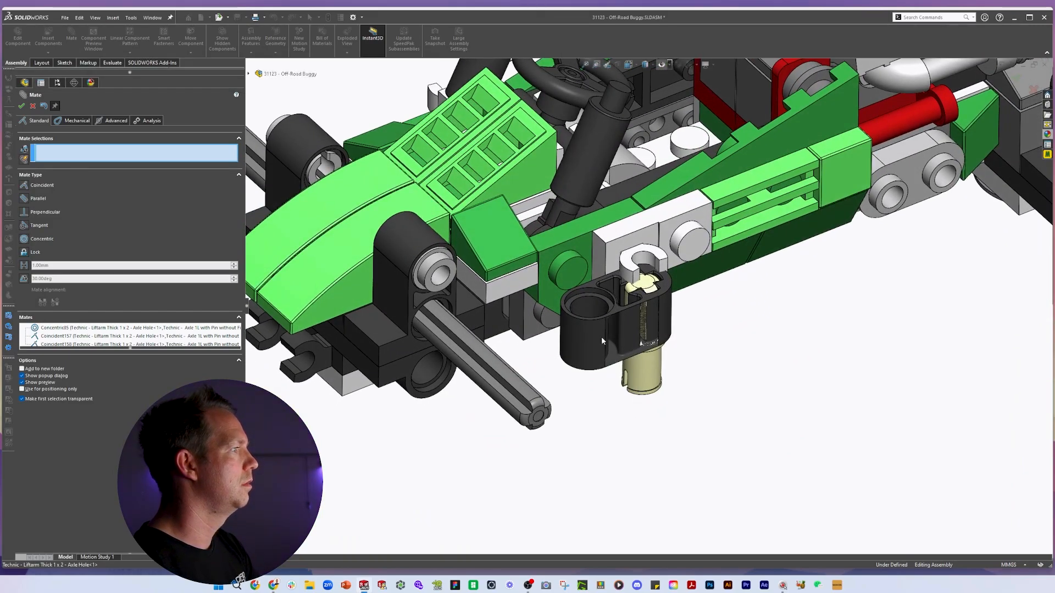
pyautogui.click(598, 311)
pyautogui.scroll(-8, 522, 317)
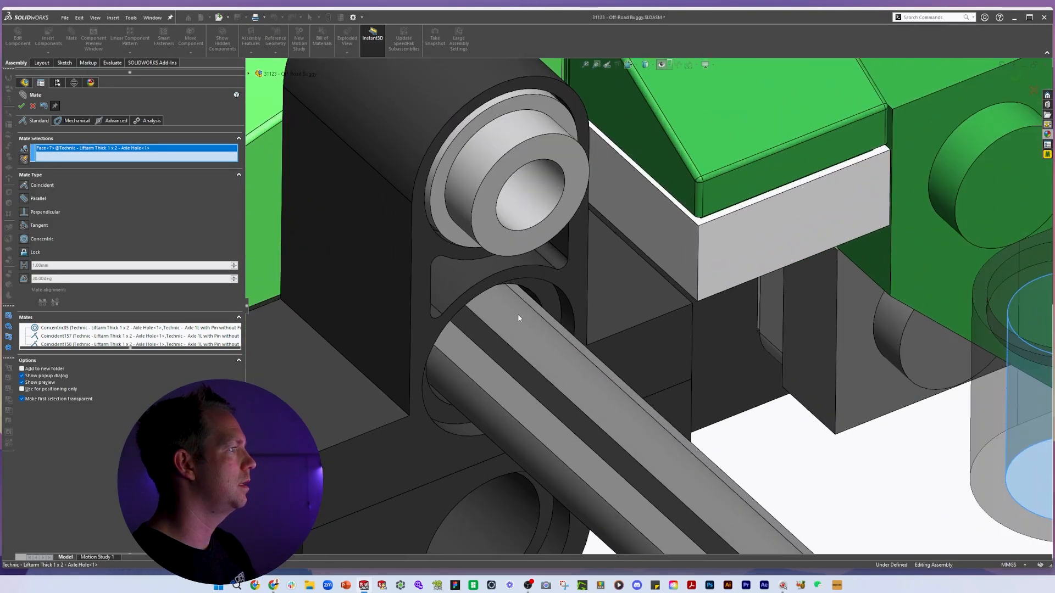
pyautogui.click(532, 300)
pyautogui.scroll(6, 615, 342)
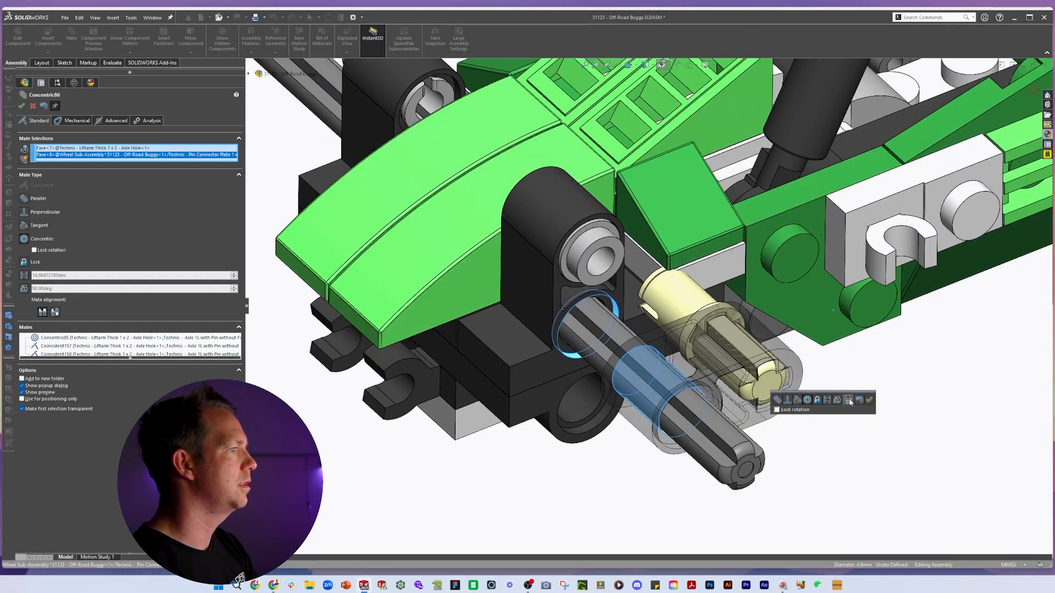
# Try to mate the pin's cylindrical face concentric with the hole of the Plate - Modified 2 x 2 with Pin Hole.
pyautogui.click(674, 278)
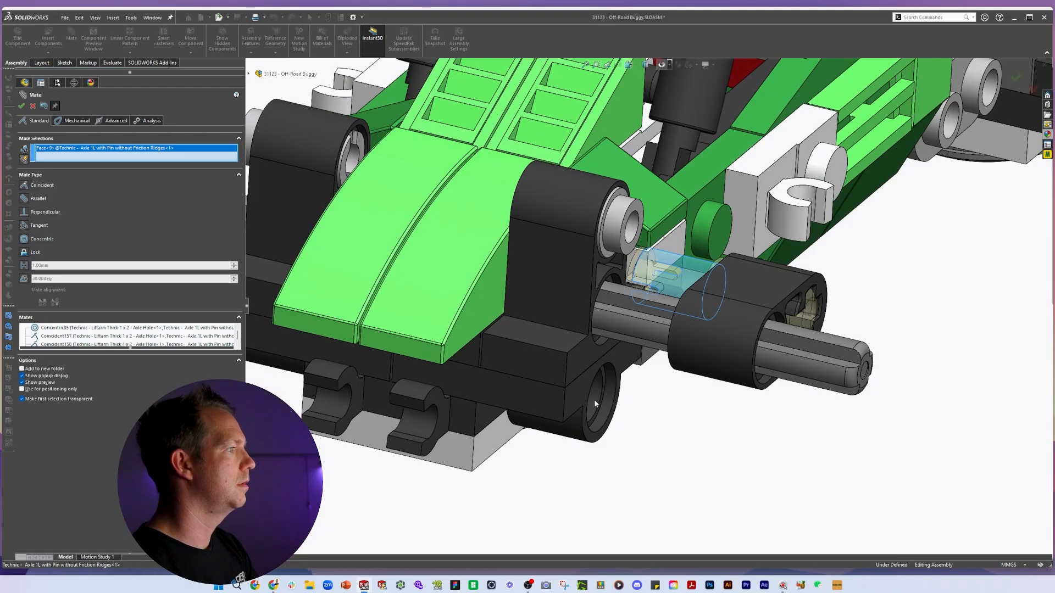
pyautogui.click(594, 401)
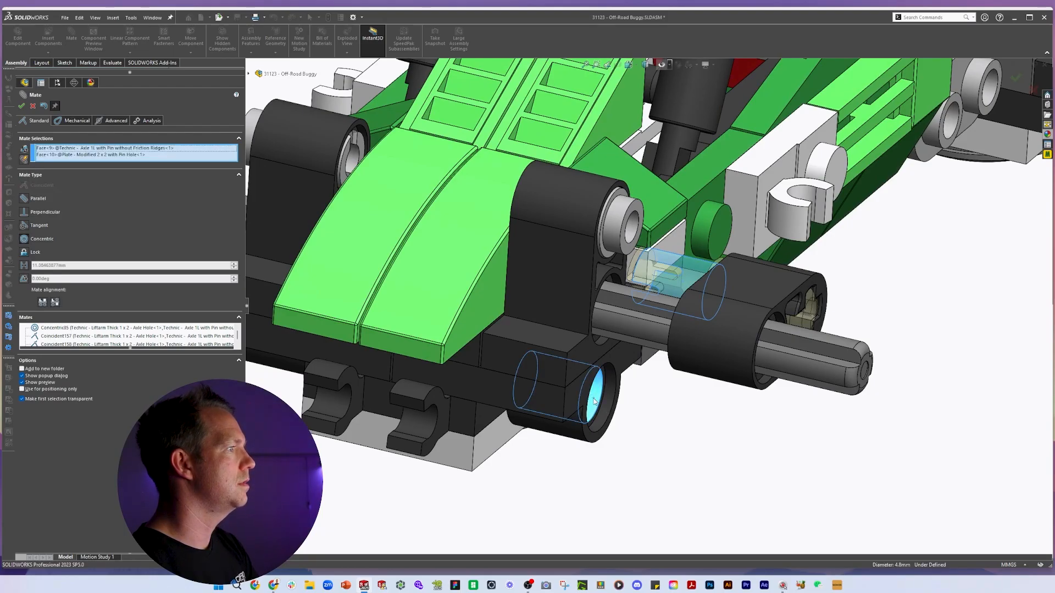
pyautogui.moveTo(635, 336); pyautogui.dragTo(571, 361, button='middle')
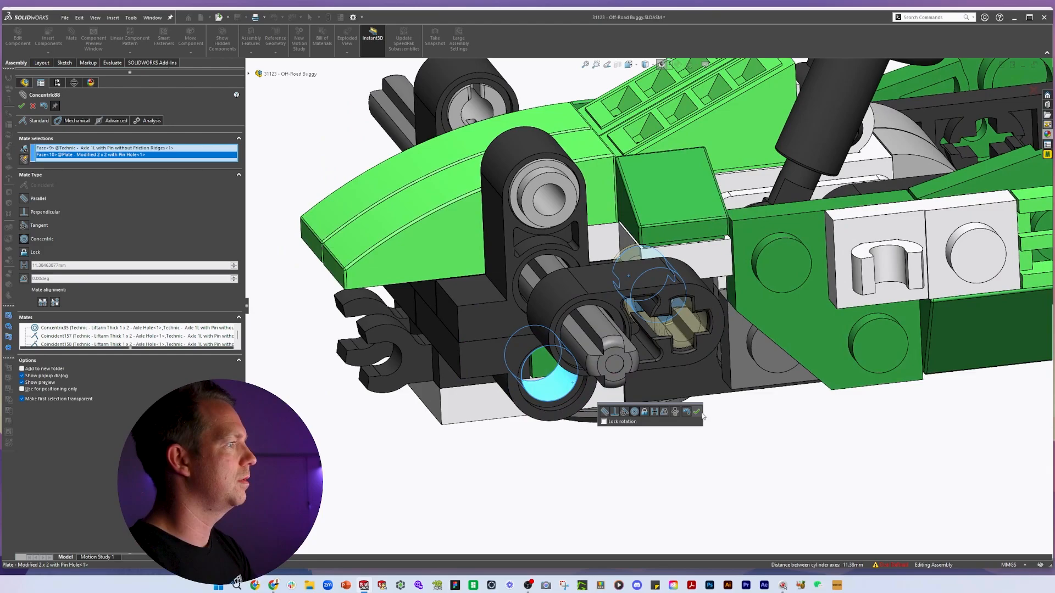
pyautogui.rightClick(88, 152)
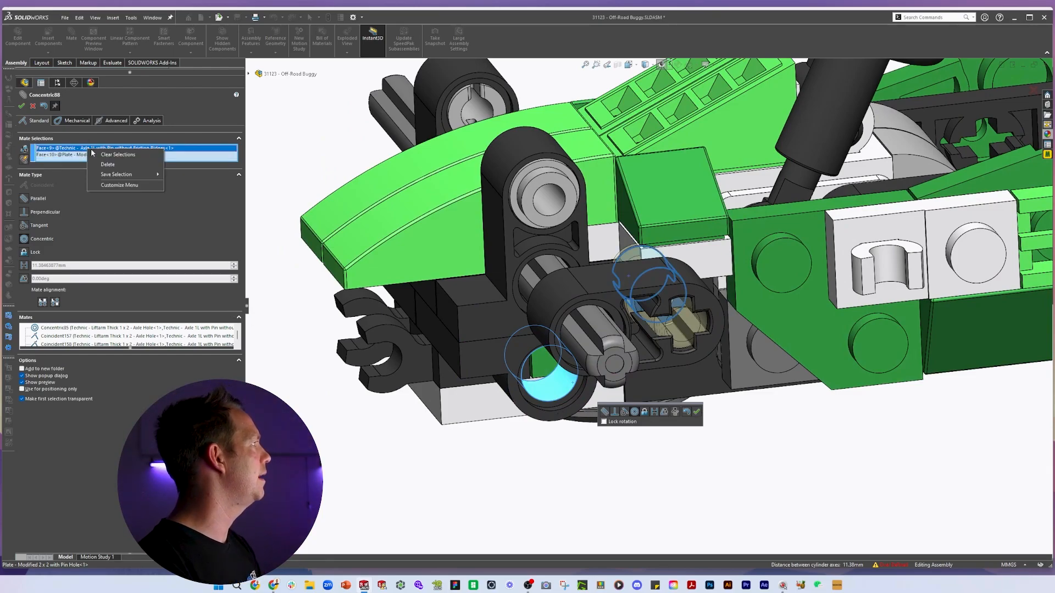
pyautogui.click(112, 157)
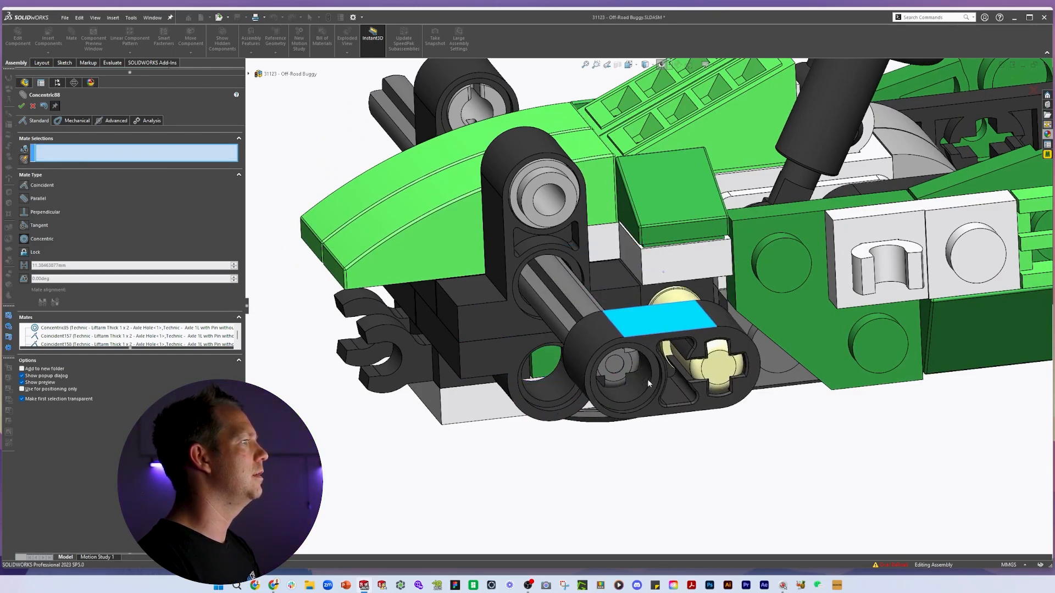
pyautogui.click(25, 108)
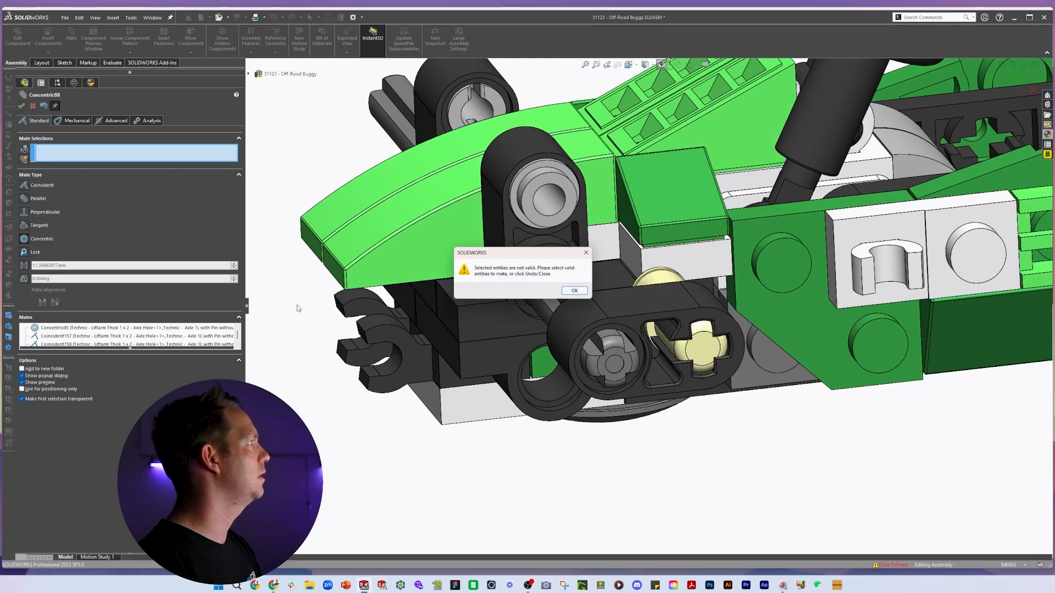
pyautogui.click(578, 291)
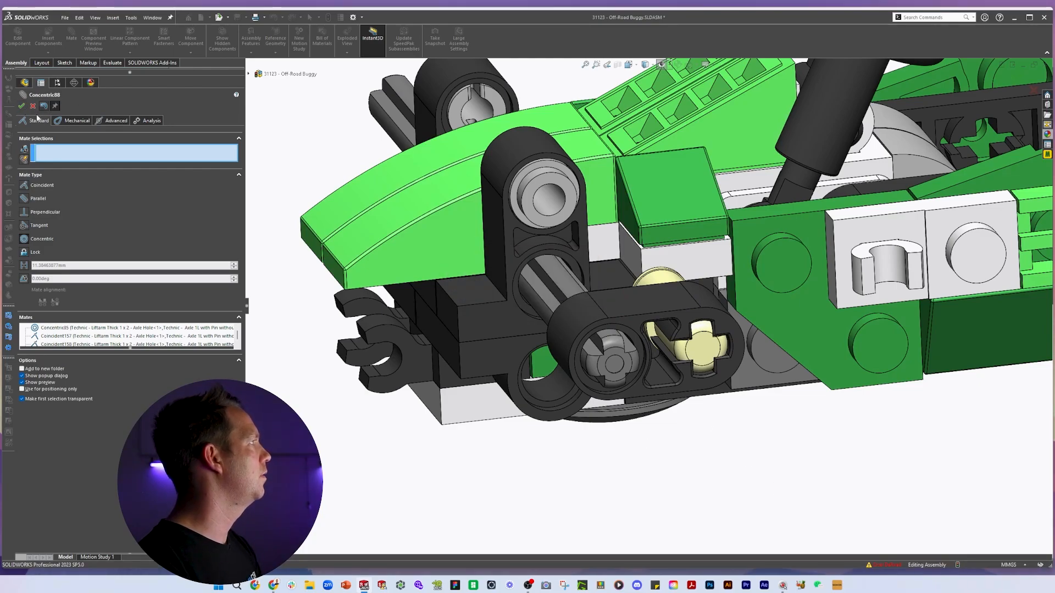
pyautogui.click(39, 107)
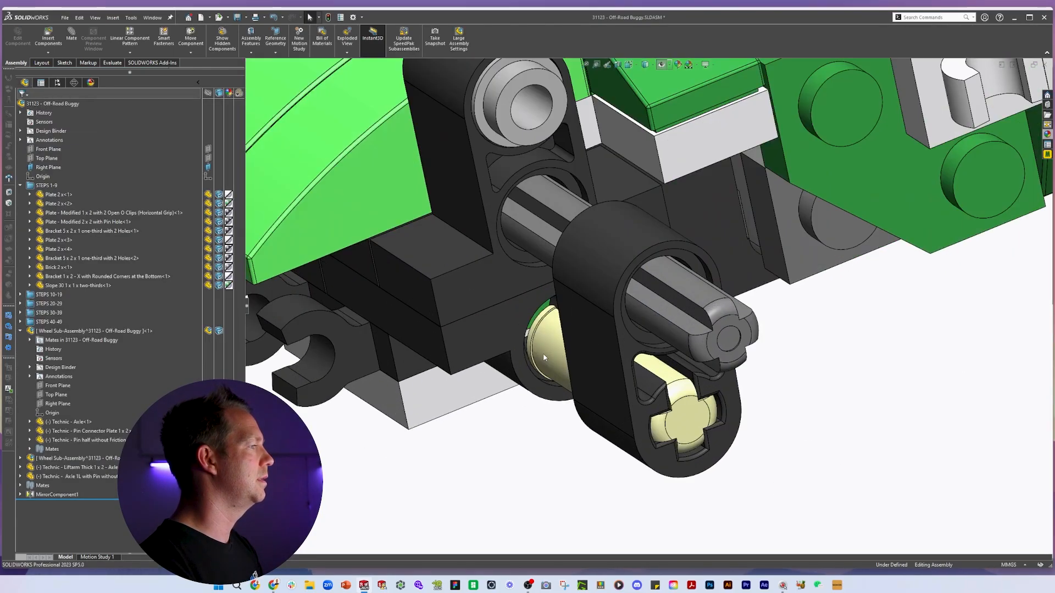
# Try again to mate the axle pin's round face concentric with the pin hole of the Plate - Modified 2 x 2.
pyautogui.moveTo(550, 352); pyautogui.dragTo(571, 335, button='middle')
pyautogui.click(75, 38)
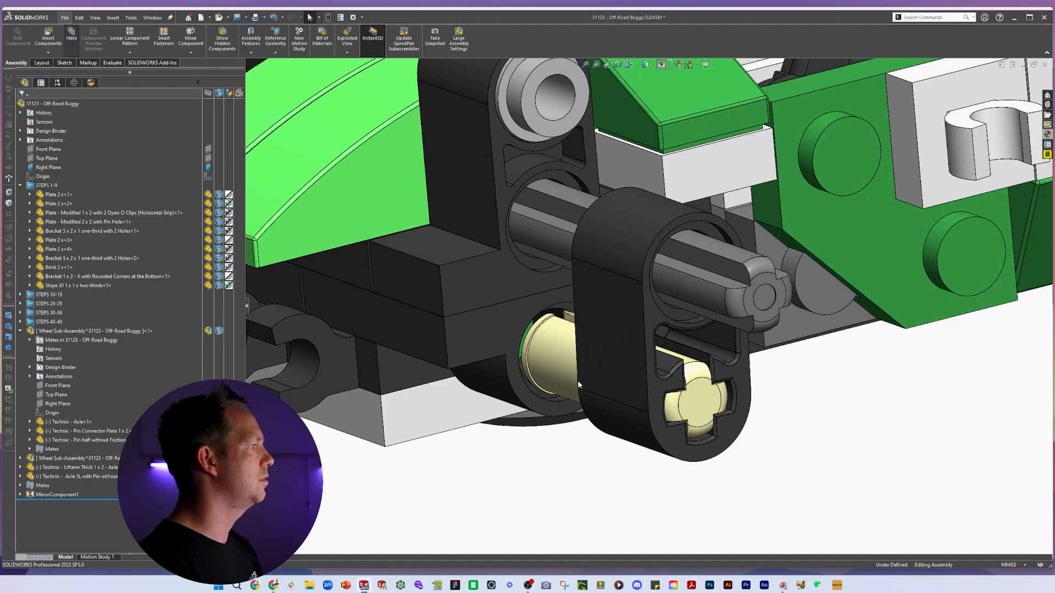
pyautogui.scroll(-3, 577, 382)
pyautogui.click(564, 352)
pyautogui.click(536, 382)
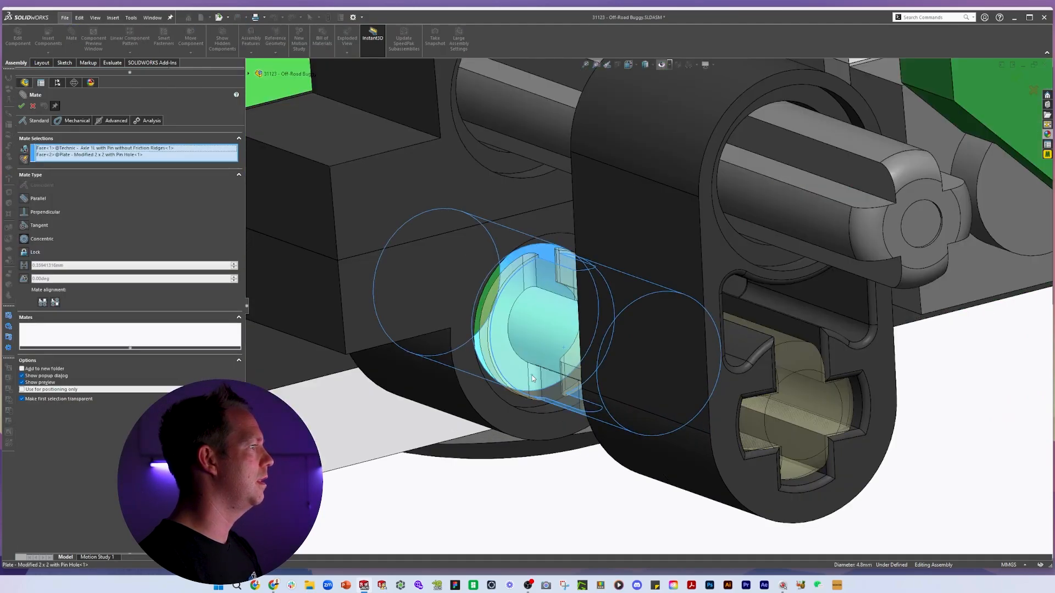
pyautogui.click(522, 388)
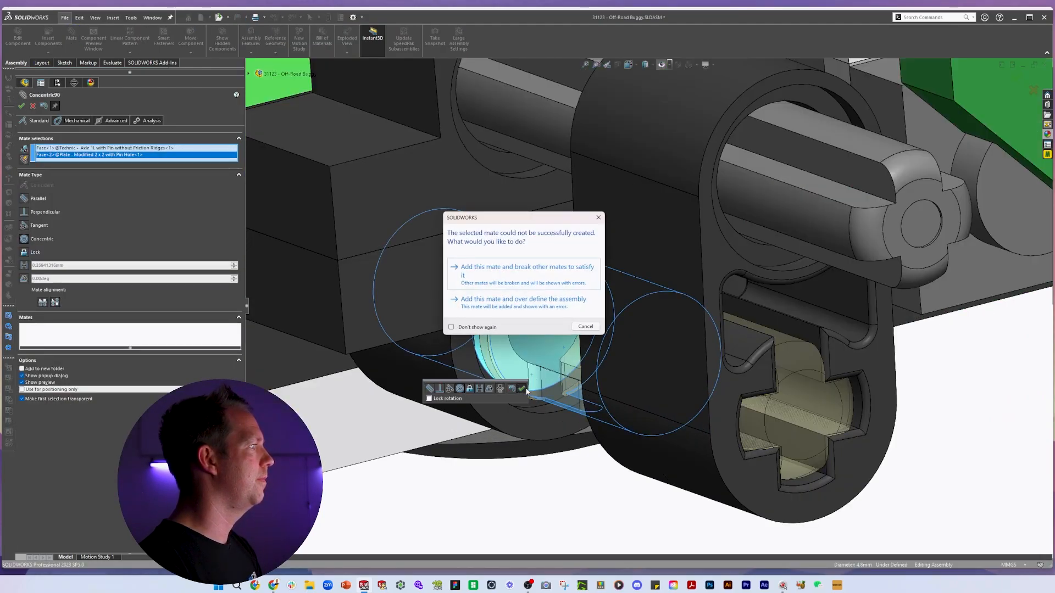
pyautogui.press('Escape')
pyautogui.scroll(3, 593, 333)
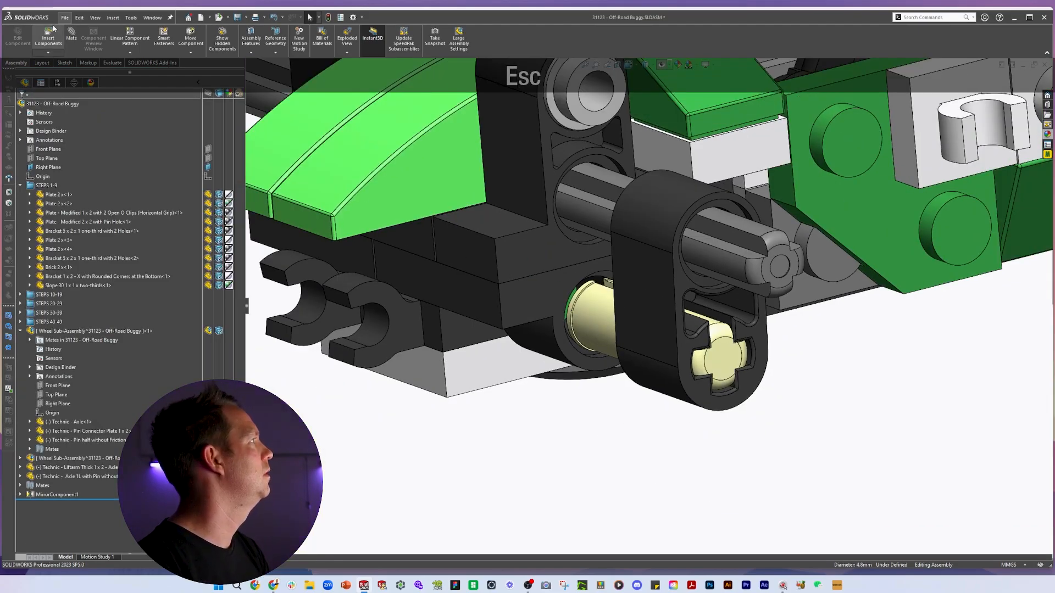
# Mate the liftarm's flat outer side face parallel to the front face of the wheel sub-assembly's connector plate.
pyautogui.moveTo(602, 365); pyautogui.dragTo(626, 319, button='right')
pyautogui.click(646, 285)
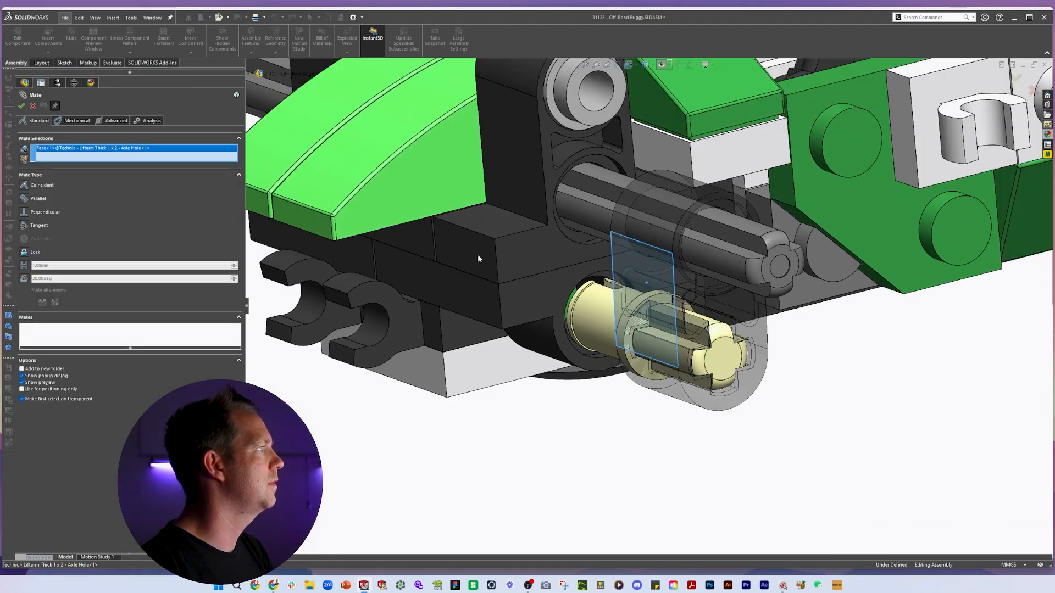
pyautogui.click(477, 255)
pyautogui.rightClick(478, 255)
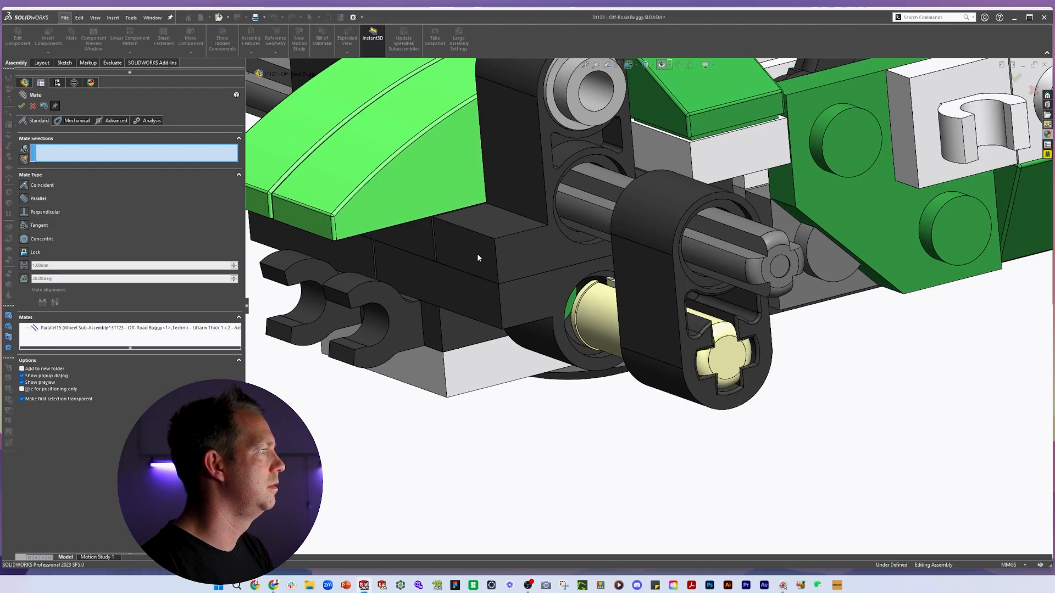
# Mate the pin's collar face coincident with the recessed face inside the pin hole of the Plate - Modified 2 x 2, seating the pin.
pyautogui.click(612, 364)
pyautogui.moveTo(622, 362); pyautogui.dragTo(763, 367, button='middle')
pyautogui.scroll(-3, 774, 366)
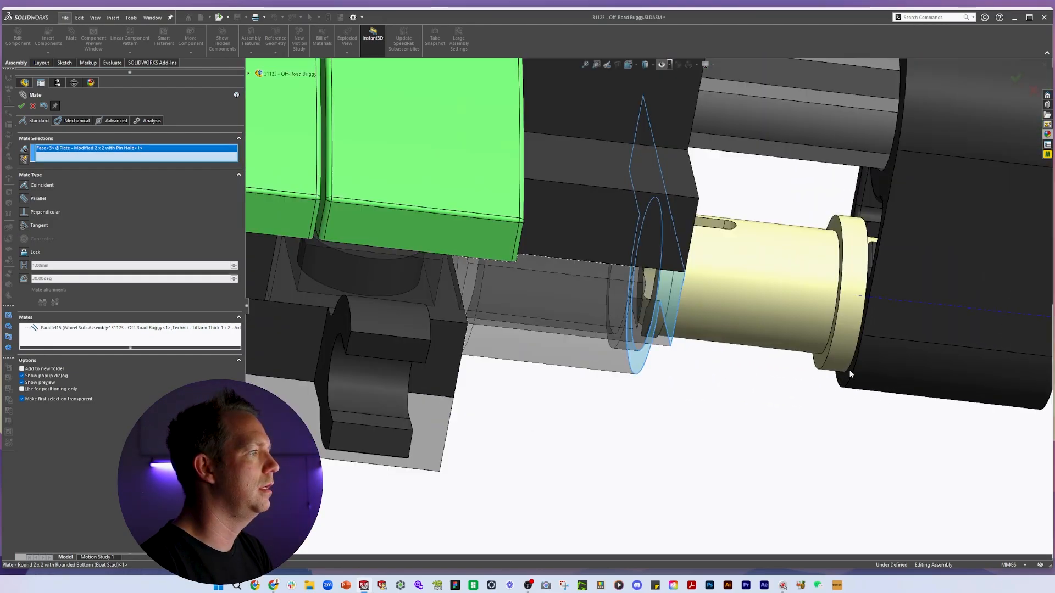
pyautogui.click(818, 361)
pyautogui.rightClick(818, 361)
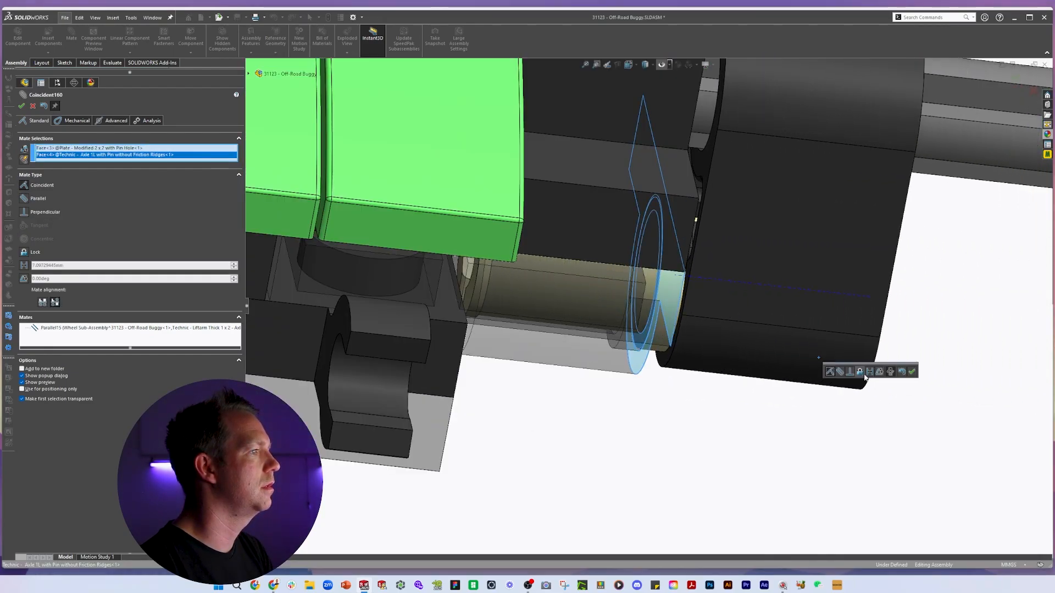
pyautogui.click(820, 362)
pyautogui.moveTo(714, 336); pyautogui.dragTo(662, 342, button='middle')
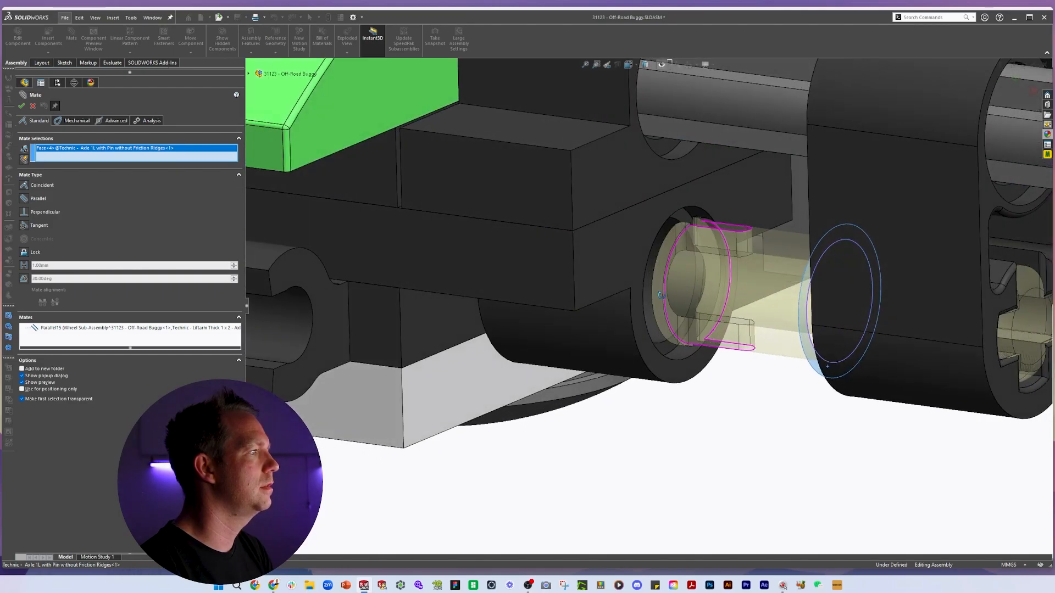
pyautogui.click(663, 349)
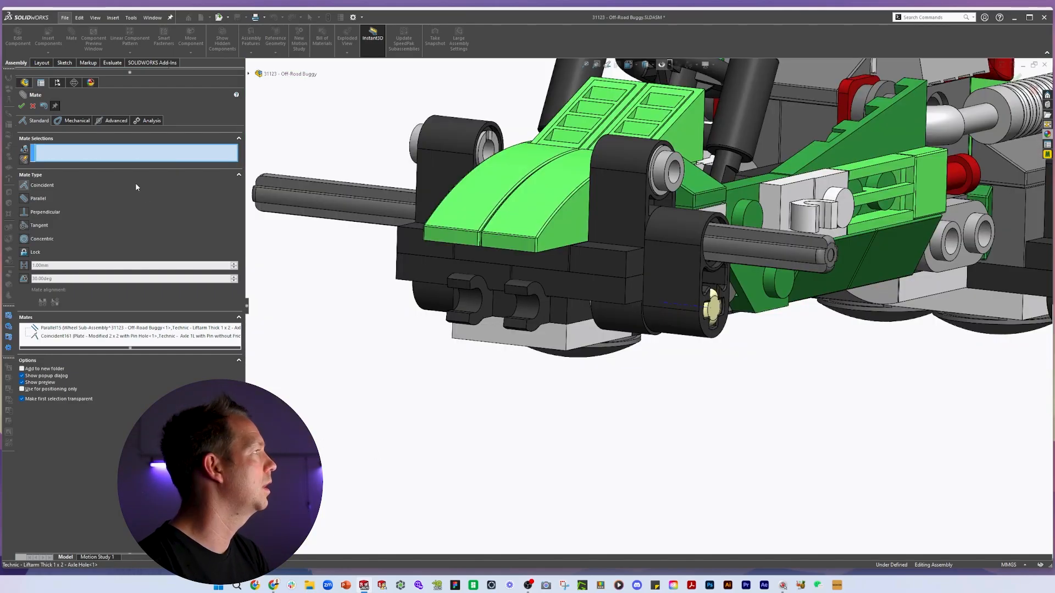
pyautogui.press('Return')
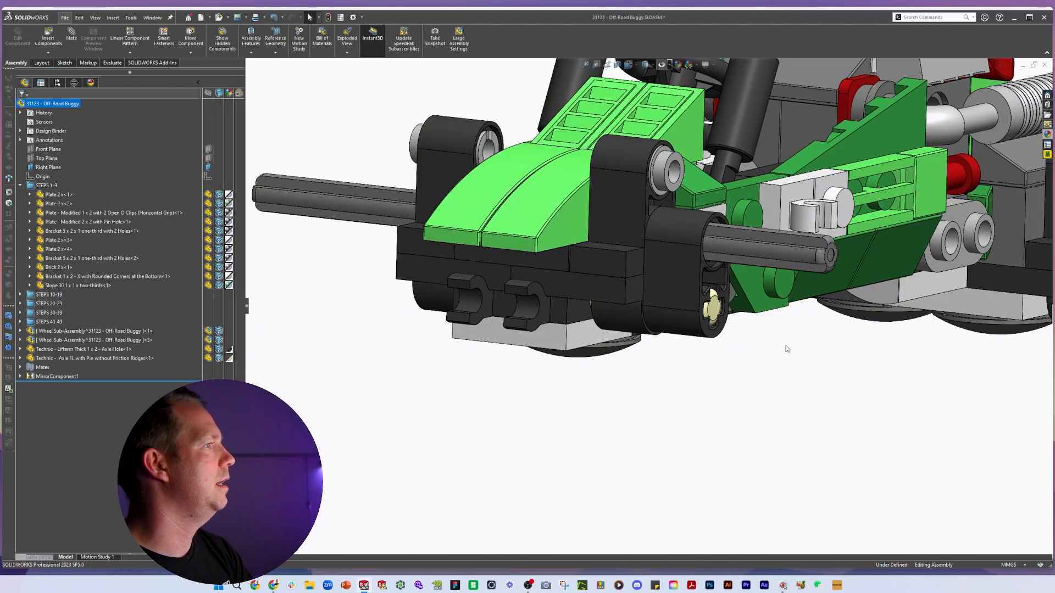
# Highlight both wheel sub-assemblies, the liftarm and the axle pin on the buggy to check them, and save the assembly.
pyautogui.press('f')
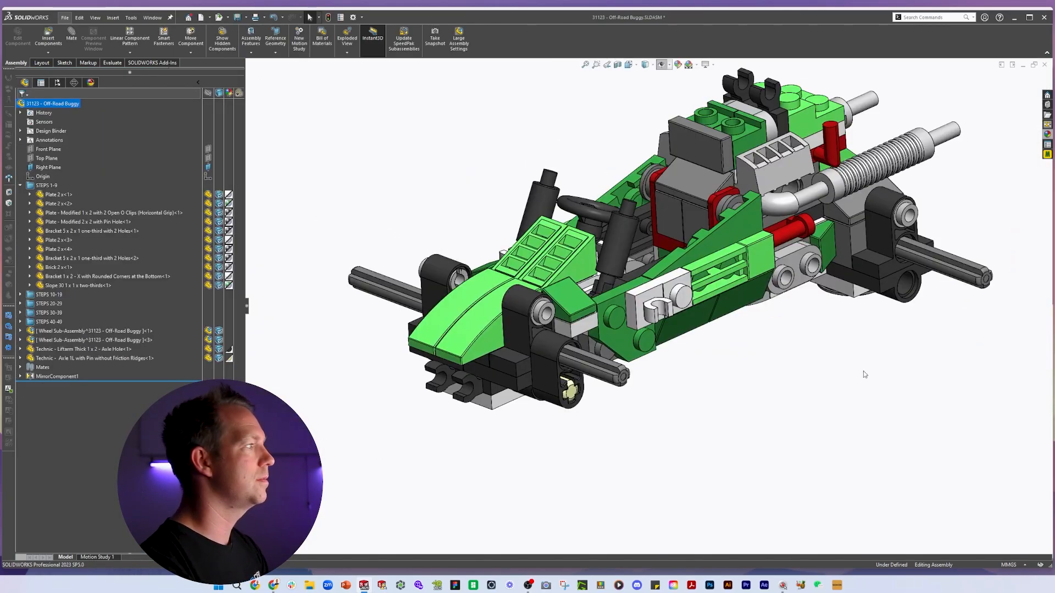
pyautogui.click(51, 332)
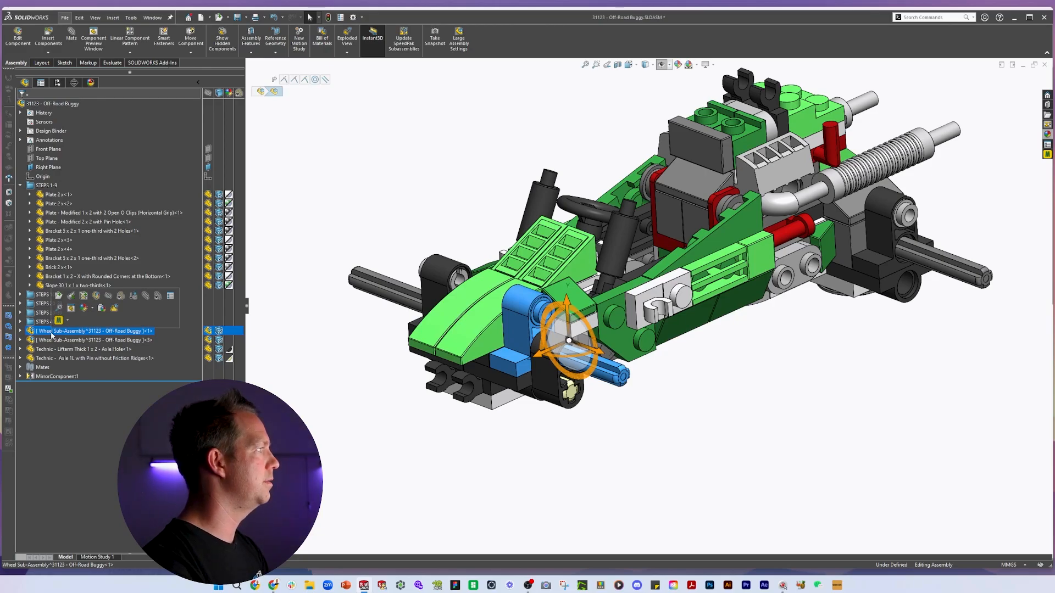
pyautogui.click(56, 341)
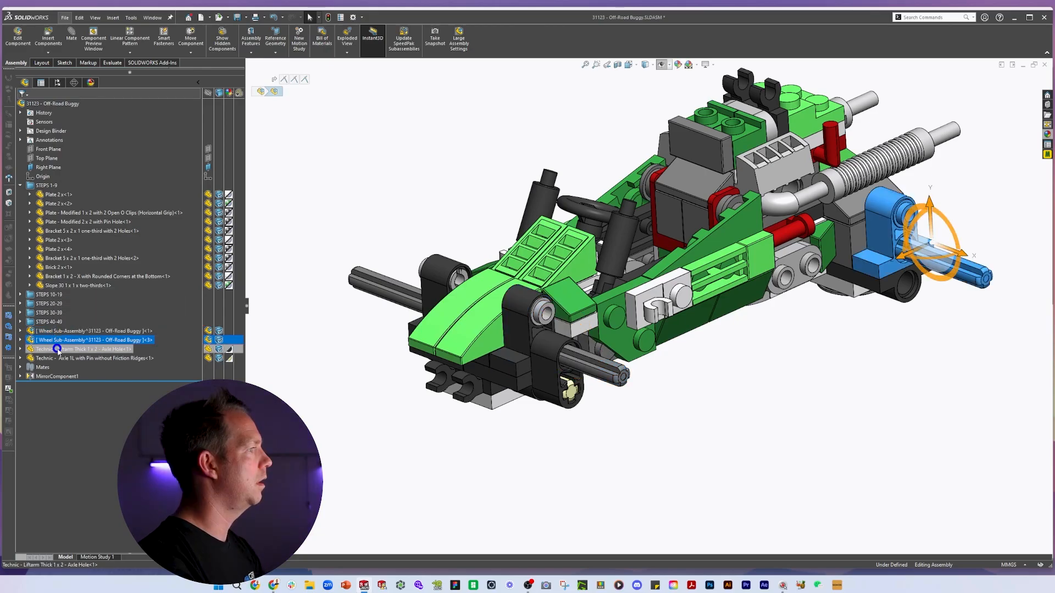
pyautogui.click(58, 349)
pyautogui.keyDown('ctrl'); pyautogui.click(62, 358); pyautogui.keyUp('ctrl')
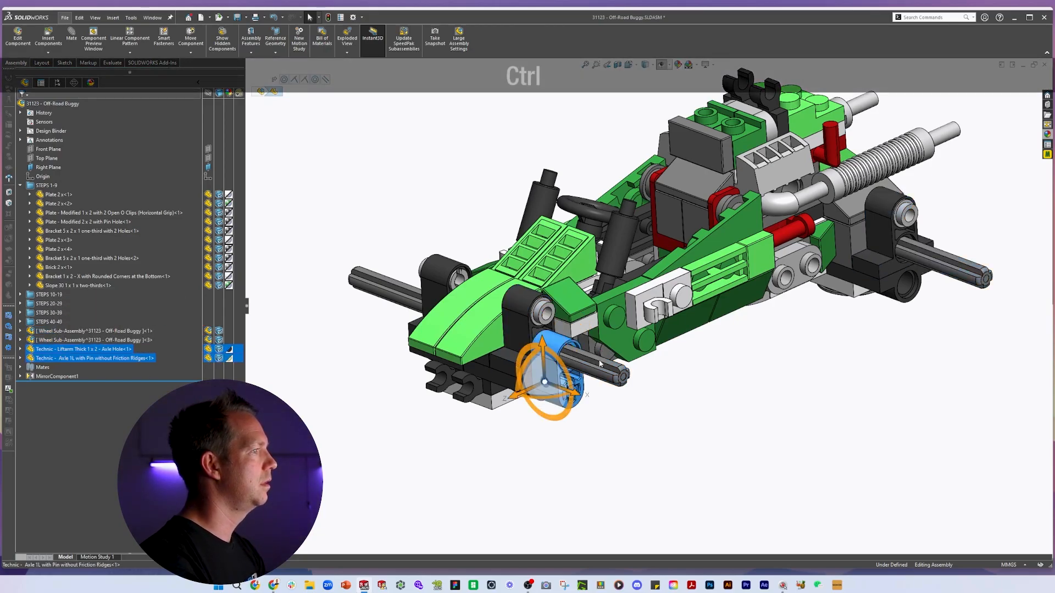
pyautogui.click(690, 427)
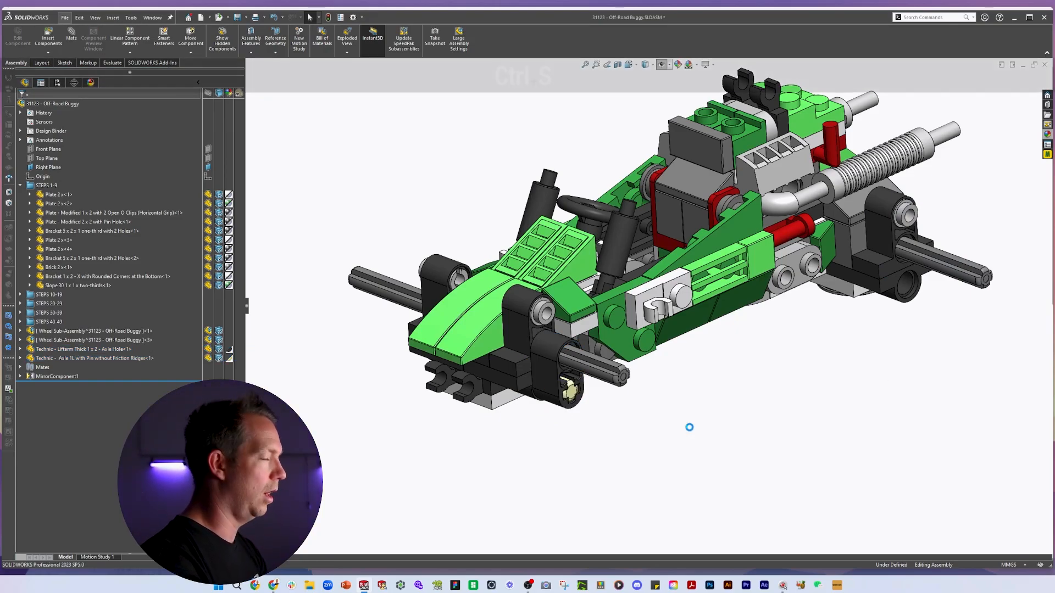
pyautogui.hotkey('ctrl', 's')
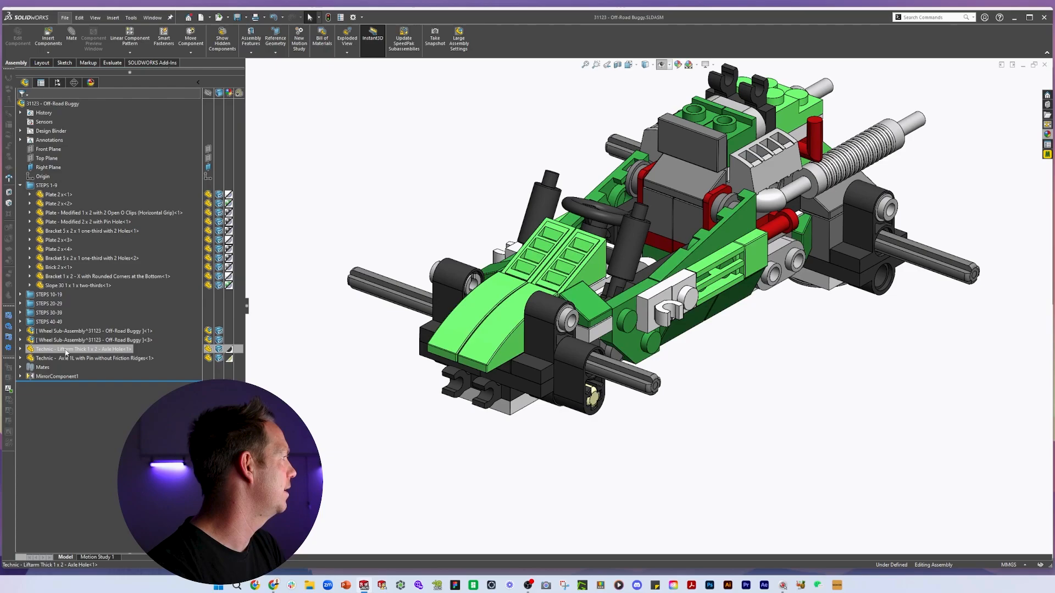
# Move the Technic Liftarm Thick 1 x 2 and the Technic Axle 1L with Pin into the wheel sub-assembly.
pyautogui.moveTo(66, 352); pyautogui.dragTo(61, 336)
pyautogui.click(62, 340)
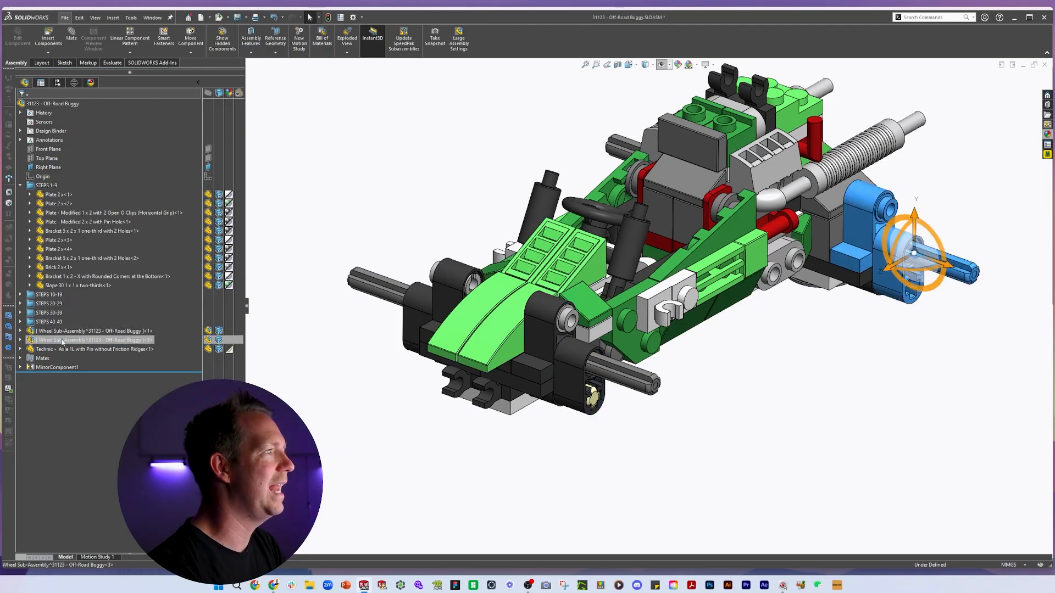
pyautogui.click(332, 423)
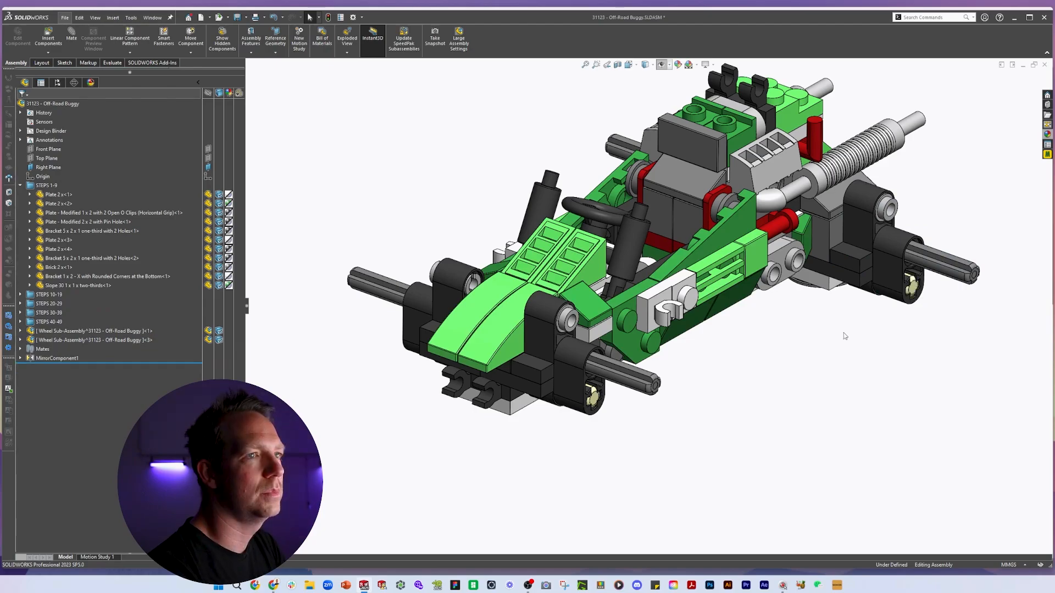
# Inspect the liftarm and axle pin at the wheel sub-assemblies around the buggy.
pyautogui.moveTo(791, 397); pyautogui.dragTo(991, 285, button='middle')
pyautogui.scroll(-3, 901, 354)
pyautogui.scroll(-3, 991, 286)
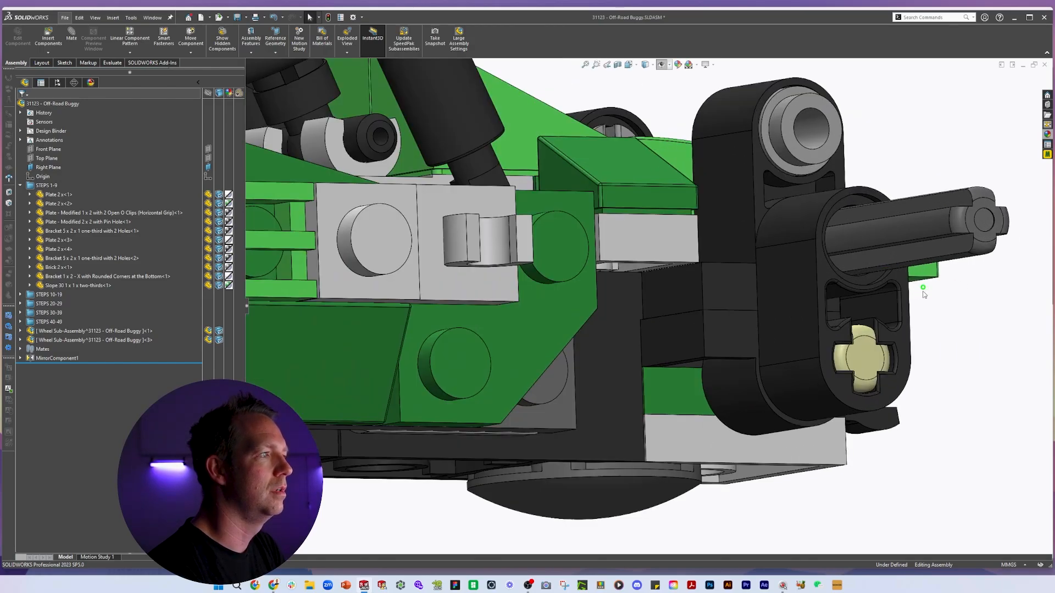
pyautogui.moveTo(923, 292); pyautogui.dragTo(916, 327, button='middle')
pyautogui.scroll(2, 917, 327)
pyautogui.scroll(3, 868, 363)
pyautogui.scroll(4, 560, 380)
pyautogui.moveTo(533, 384); pyautogui.dragTo(644, 388, button='middle')
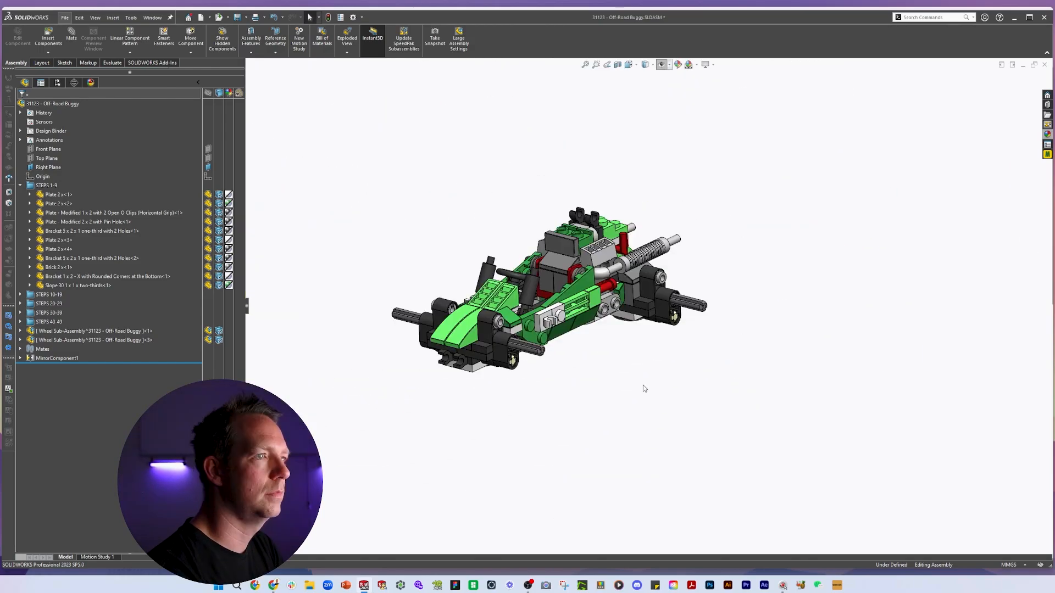
pyautogui.scroll(-5, 472, 362)
# Isolate the front wheel sub-assembly to examine its parts, and exit isolation.
pyautogui.click(115, 332)
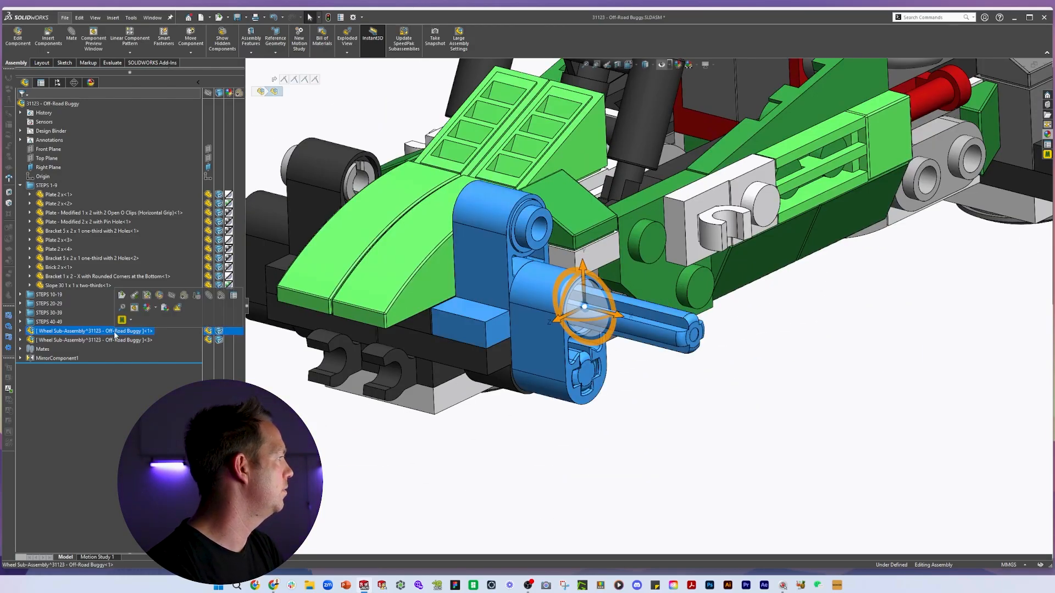
pyautogui.press('i')
pyautogui.click(662, 448)
pyautogui.scroll(-2, 534, 278)
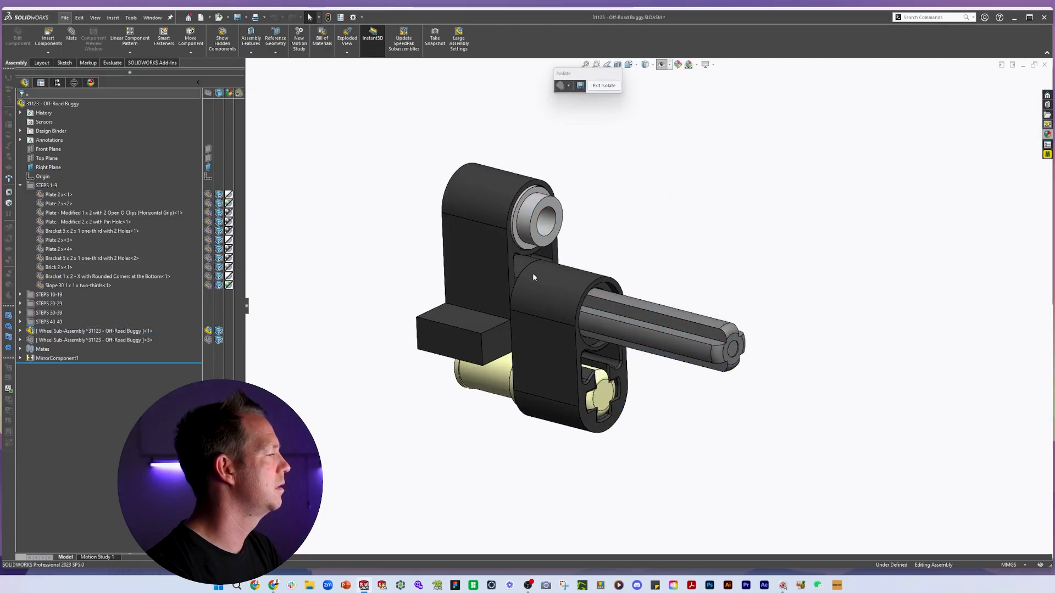
pyautogui.moveTo(534, 278); pyautogui.dragTo(571, 313, button='middle')
pyautogui.press('Escape')
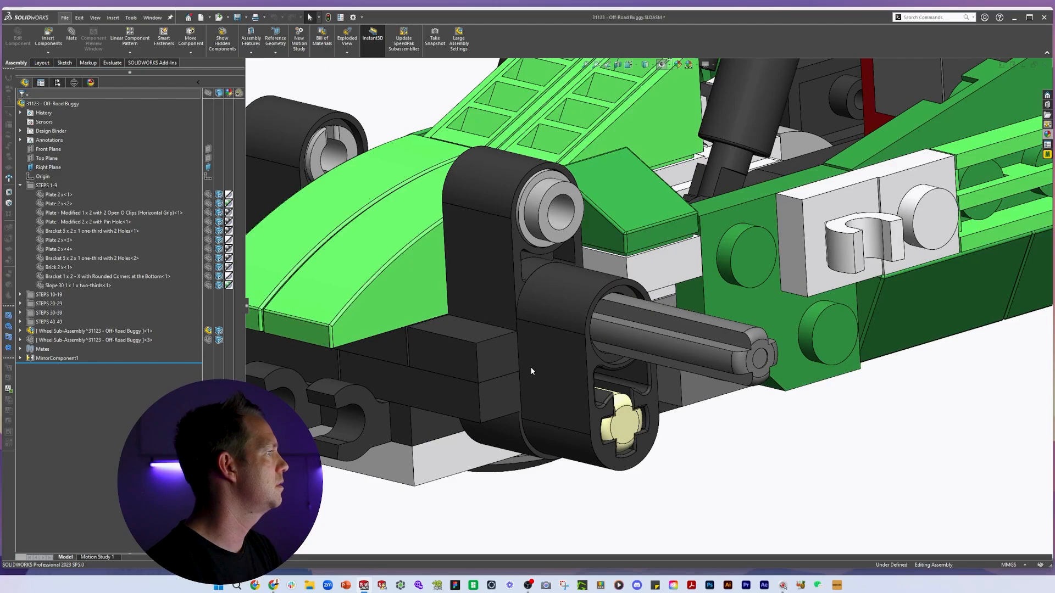
# Isolate the Plate - Modified 2 x 2 with Pin Hole with the front wheel sub-assembly and section them along the plate's Front plane.
pyautogui.click(508, 426)
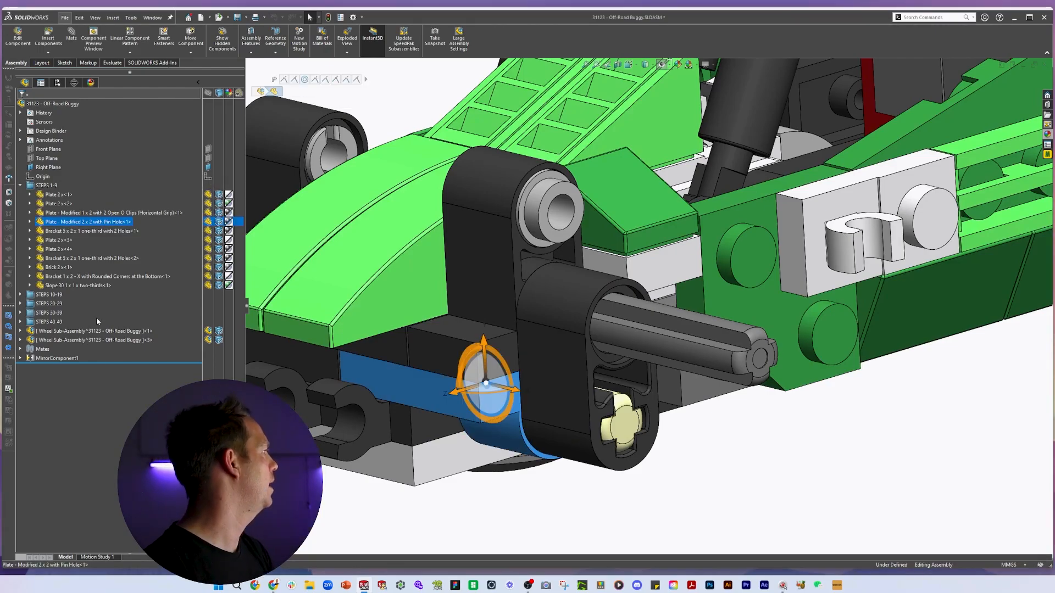
pyautogui.keyDown('ctrl'); pyautogui.click(97, 331); pyautogui.keyUp('ctrl')
pyautogui.press('i')
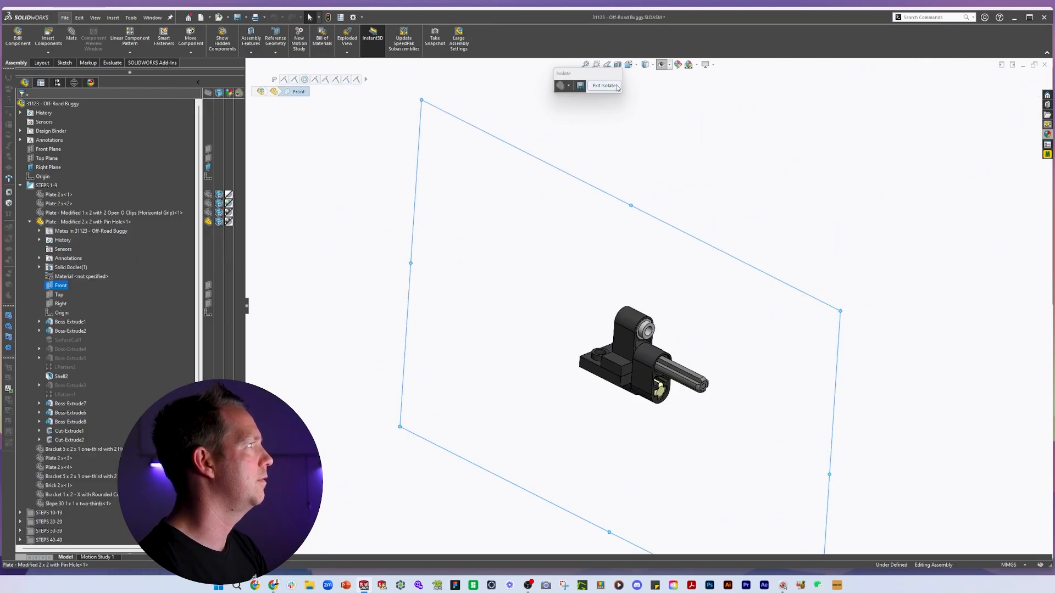
pyautogui.moveTo(611, 77); pyautogui.dragTo(493, 85)
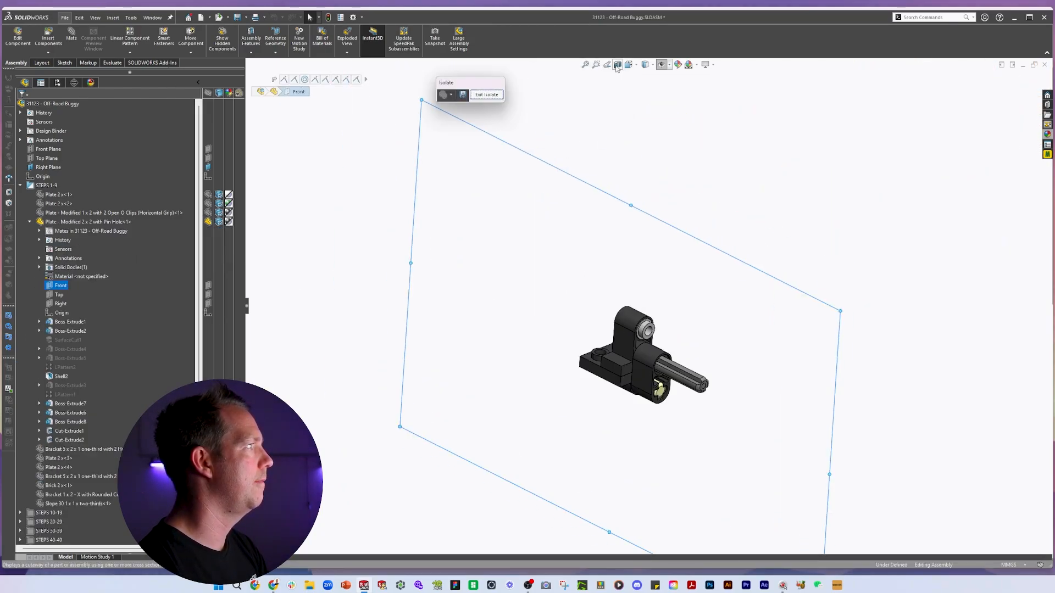
pyautogui.click(616, 66)
pyautogui.press('space')
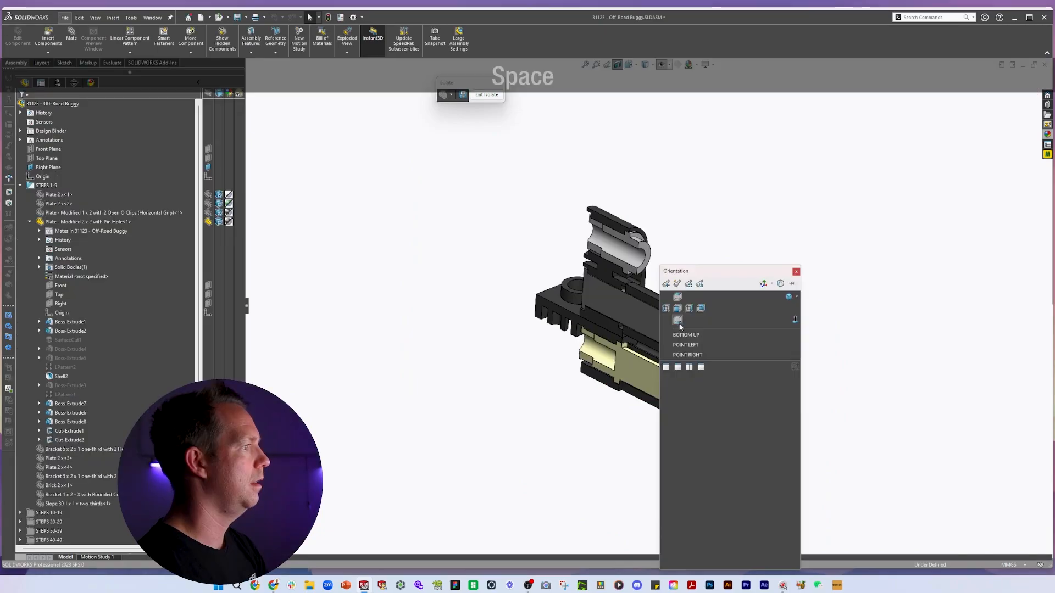
pyautogui.click(680, 313)
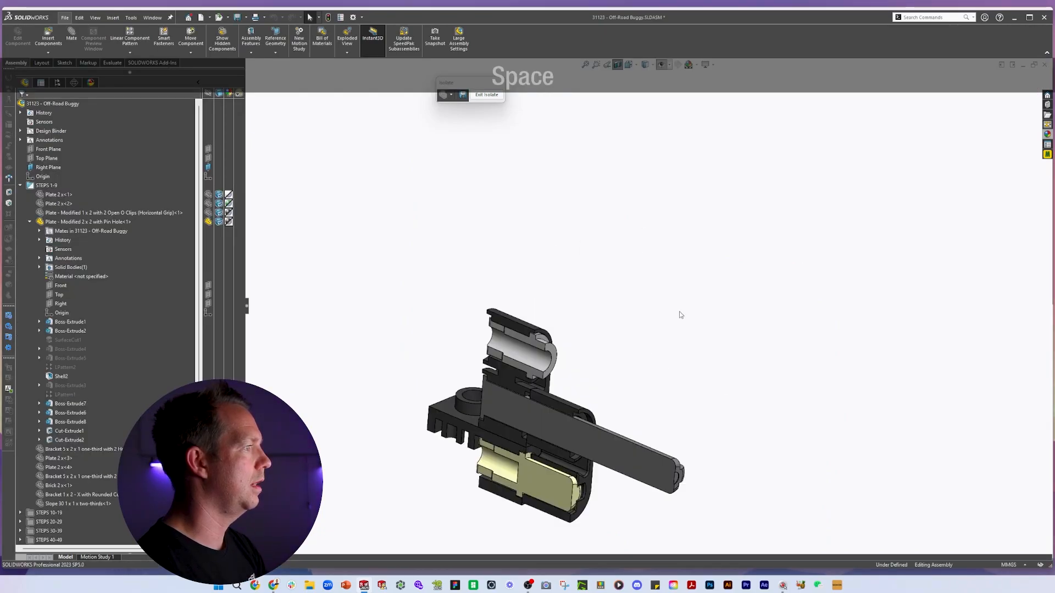
pyautogui.scroll(-5, 571, 384)
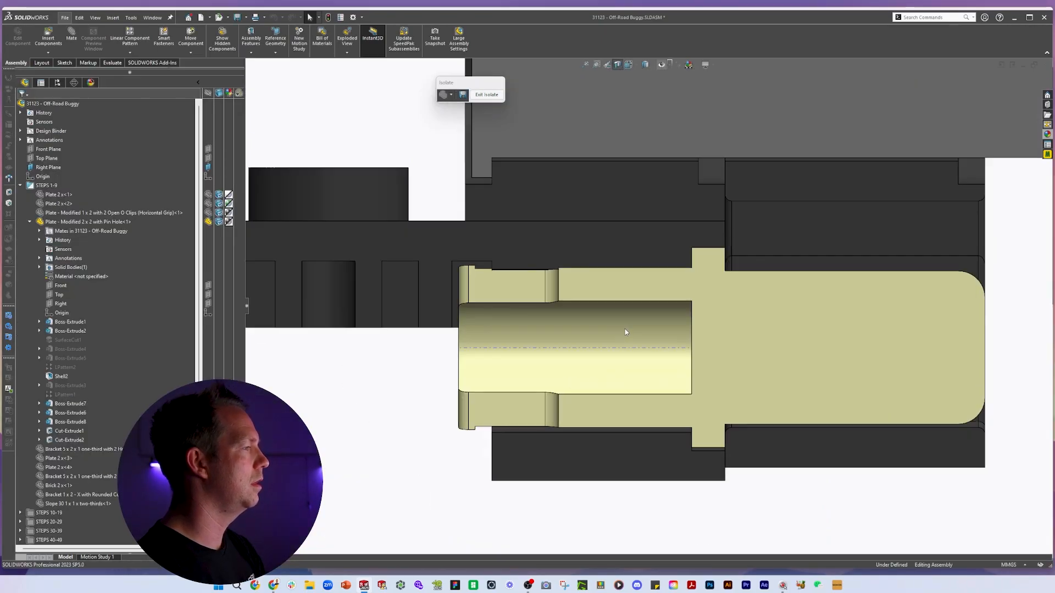
pyautogui.moveTo(567, 308); pyautogui.dragTo(576, 392, button='middle')
# Measure the center distance between the axle pin's inner bore and the plate's pin hole in the section view.
pyautogui.press('m')
pyautogui.click(596, 385)
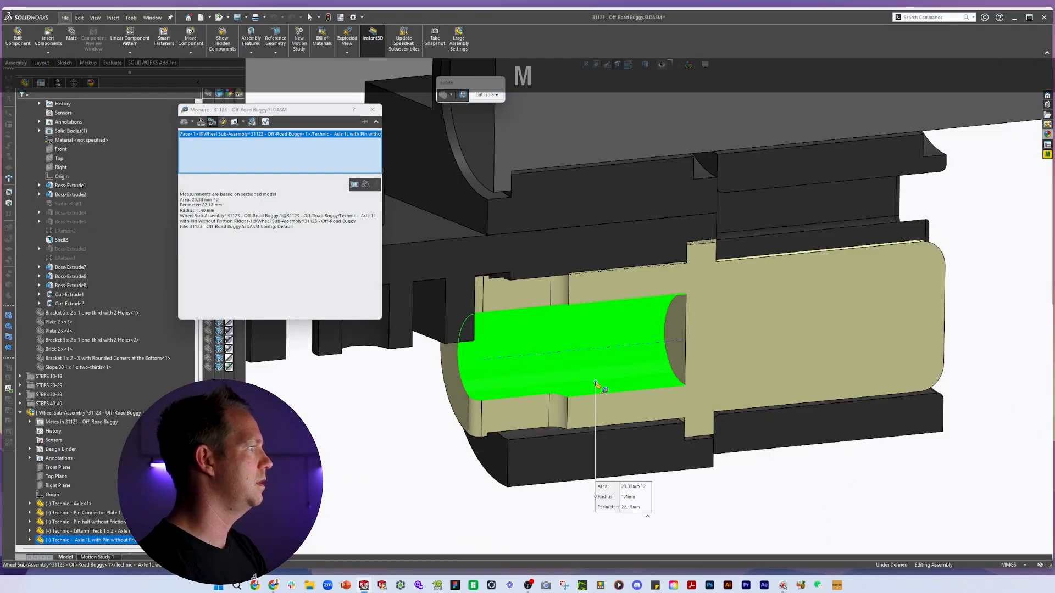
pyautogui.click(545, 436)
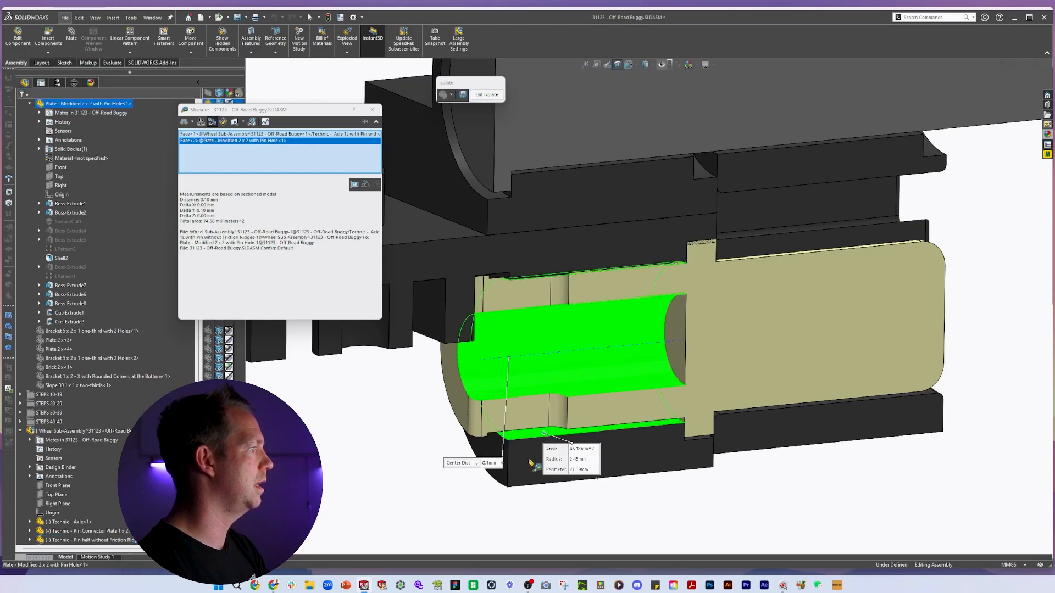
pyautogui.scroll(5, 563, 256)
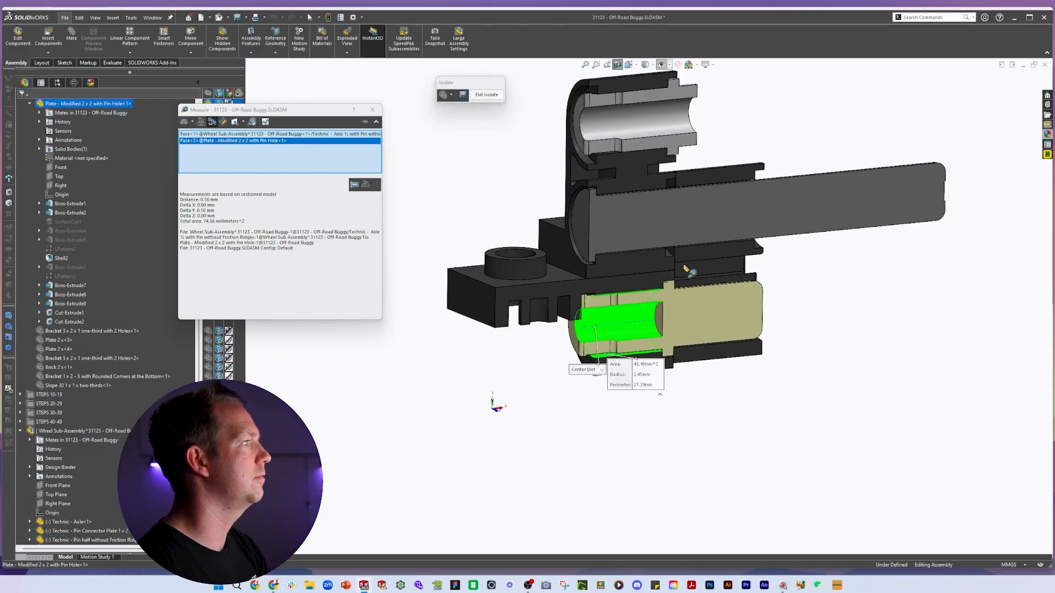
pyautogui.moveTo(685, 271); pyautogui.dragTo(797, 298, button='middle')
pyautogui.scroll(-2, 797, 298)
pyautogui.press('Escape')
# Open the Technic Liftarm Thick 1 x 2 part and measure the center distance between its axle hole and pin hole.
pyautogui.click(769, 279)
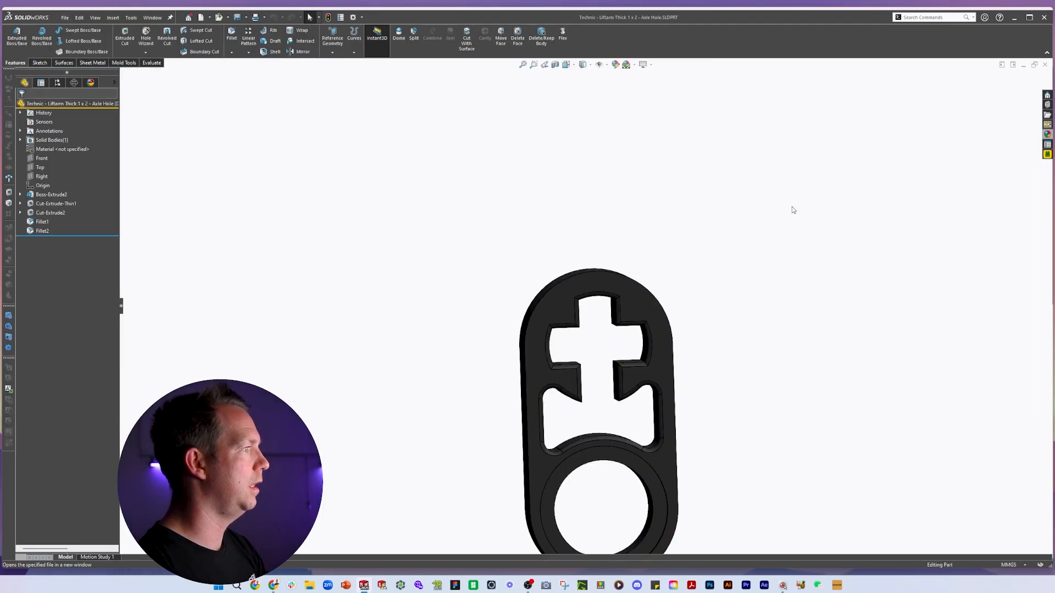
pyautogui.scroll(3, 590, 313)
pyautogui.moveTo(590, 324); pyautogui.dragTo(653, 291, button='middle')
pyautogui.scroll(-3, 652, 292)
pyautogui.press('m')
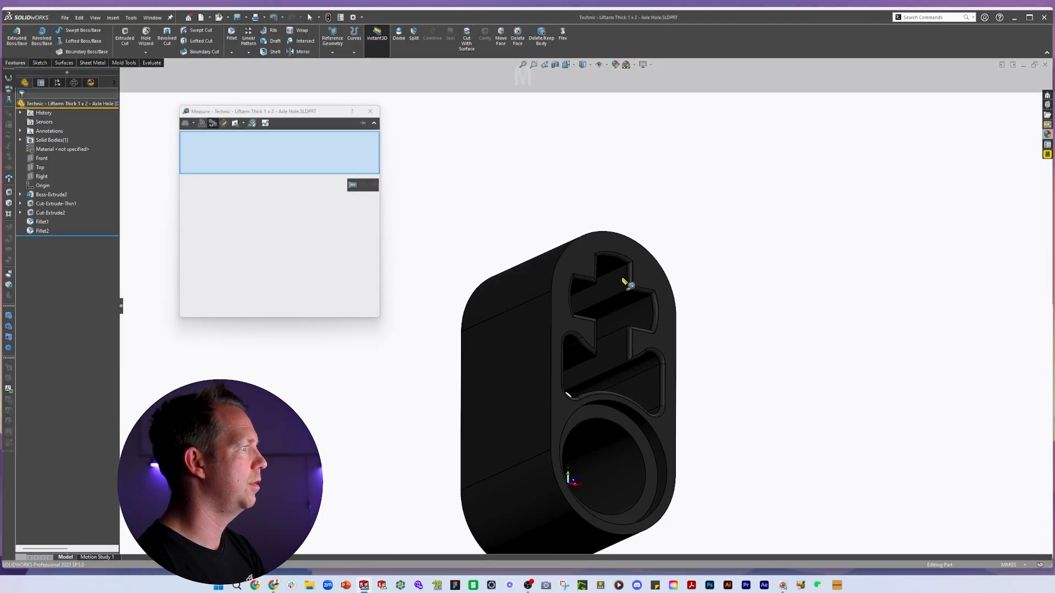
pyautogui.click(613, 267)
pyautogui.click(637, 479)
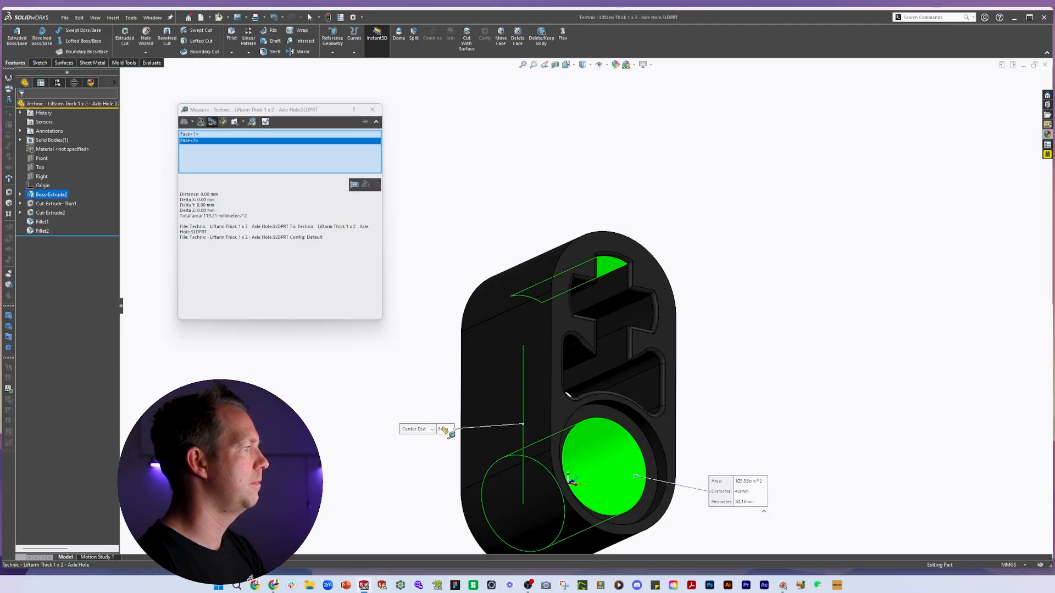
pyautogui.press('Escape')
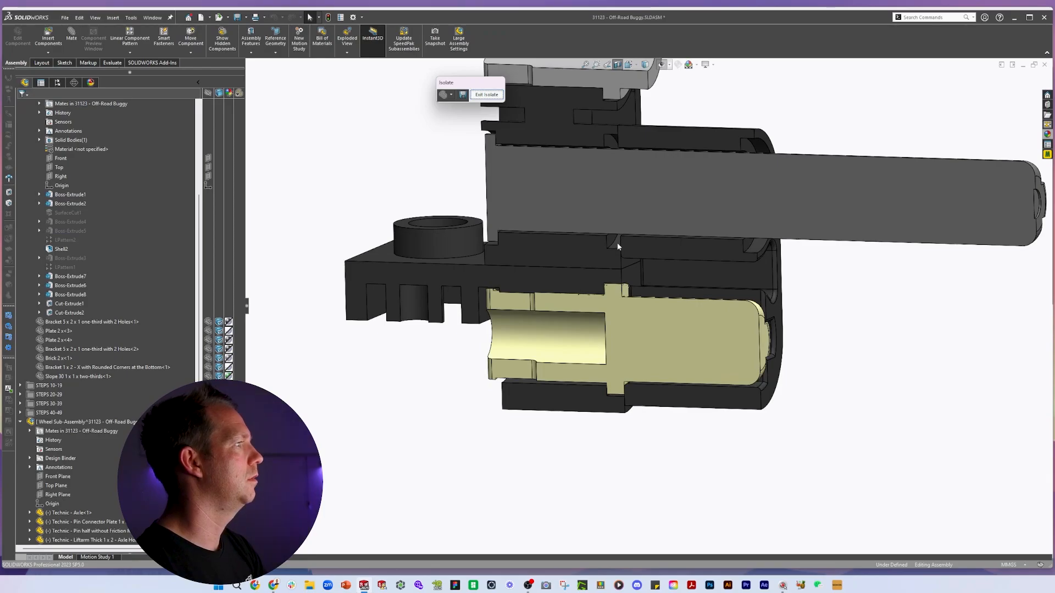
# Exit the current isolation and isolate the Technic Pin Connector Plate together with the Plate - Modified 2 x 2 with Pin Hole.
pyautogui.click(616, 244)
pyautogui.click(844, 301)
pyautogui.click(477, 96)
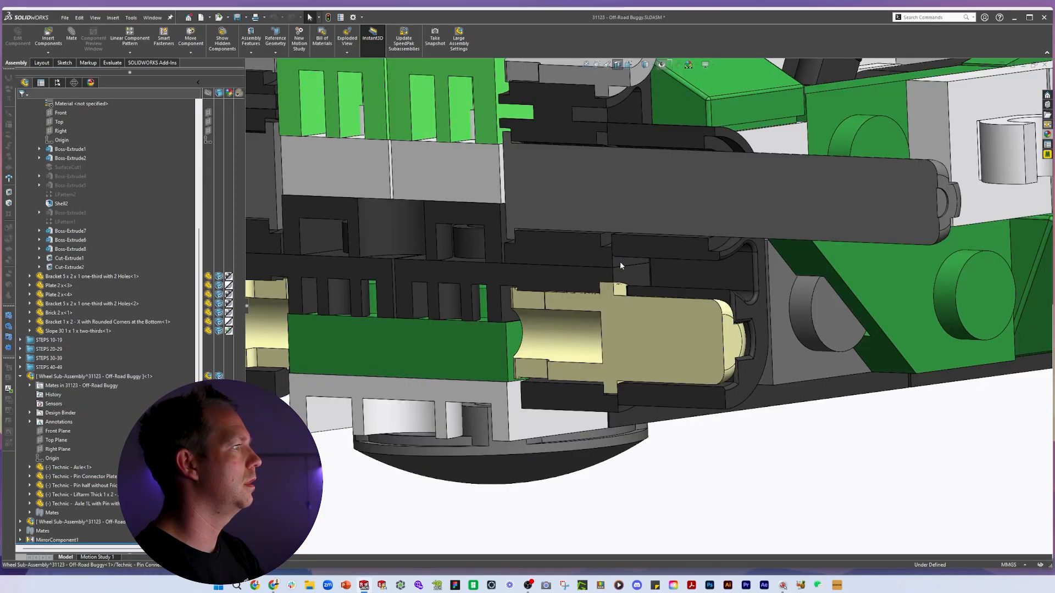
pyautogui.click(620, 262)
pyautogui.keyDown('shift'); pyautogui.click(625, 275); pyautogui.keyUp('shift')
pyautogui.press('i')
# Measure the center distance between the connector plate's lower hole and the modified plate's pin hole.
pyautogui.press('m')
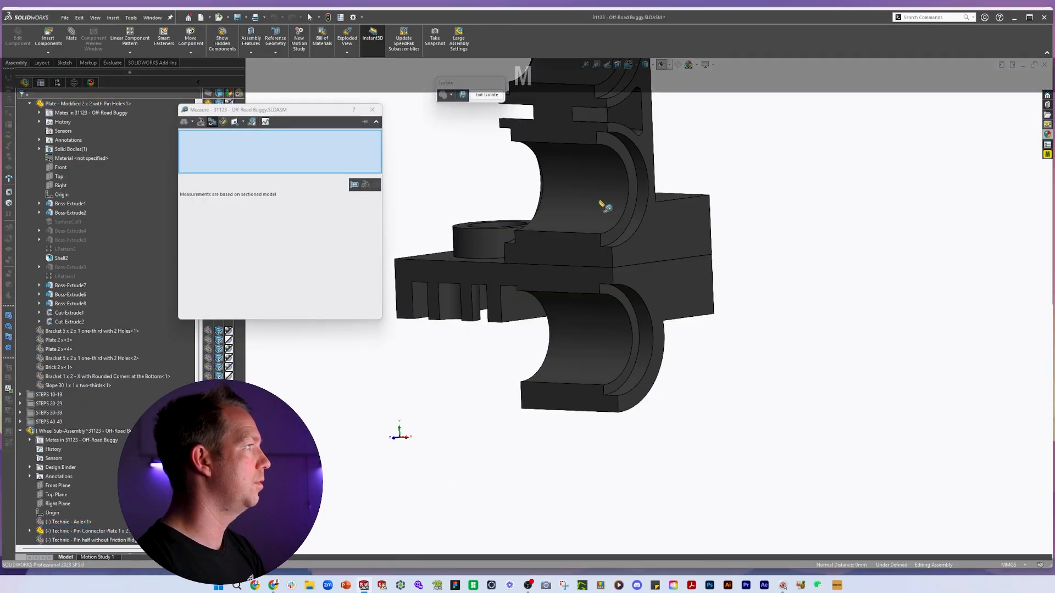
pyautogui.click(600, 203)
pyautogui.click(602, 325)
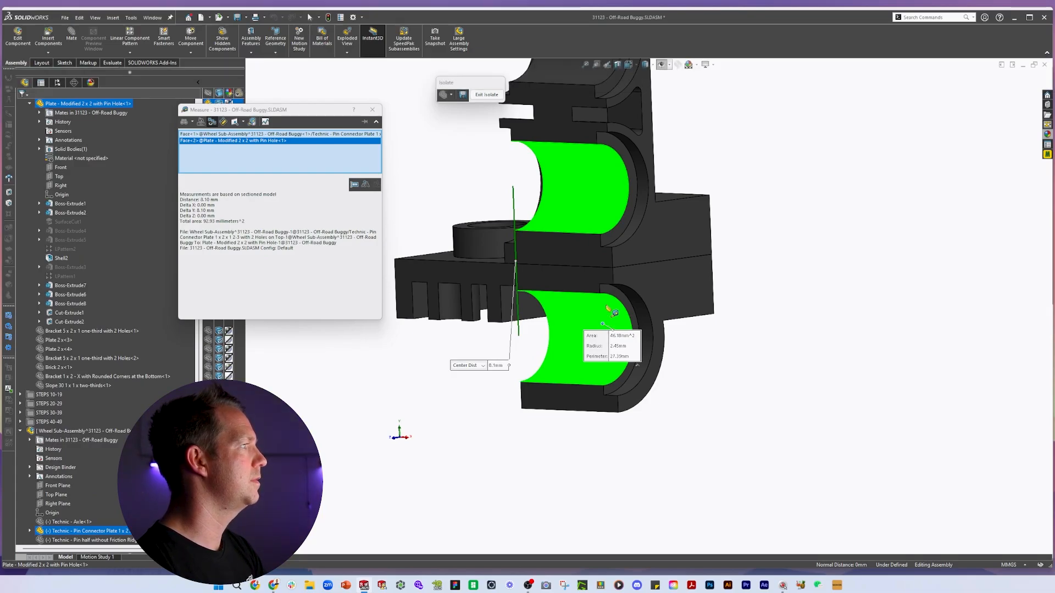
pyautogui.press('Escape')
pyautogui.scroll(3, 646, 312)
pyautogui.press('Escape')
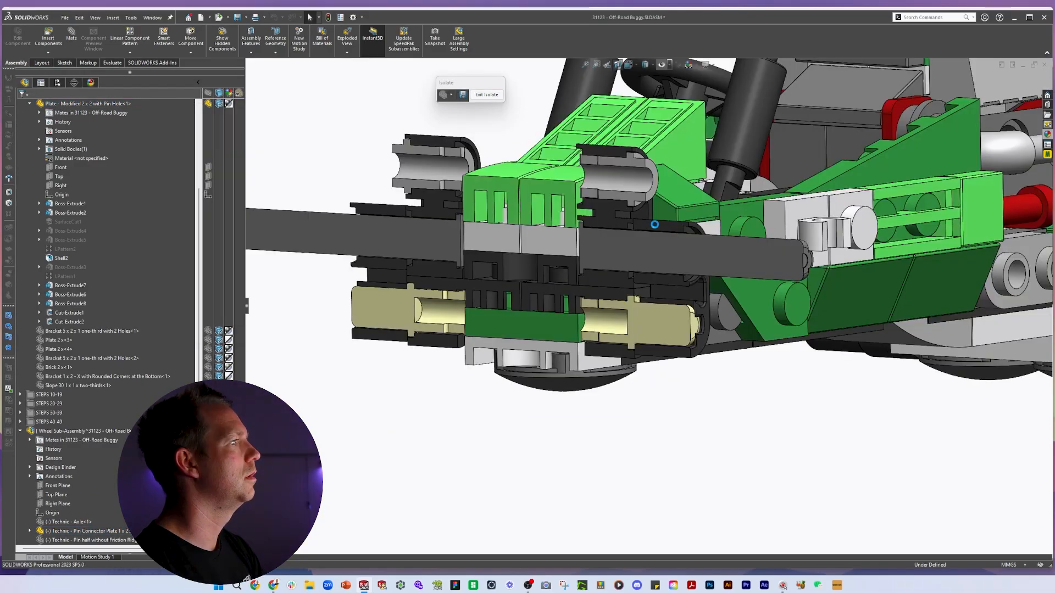
# Measure the length of the connector plate edge where it meets the modified plate between the sectioned holes.
pyautogui.scroll(-5, 636, 245)
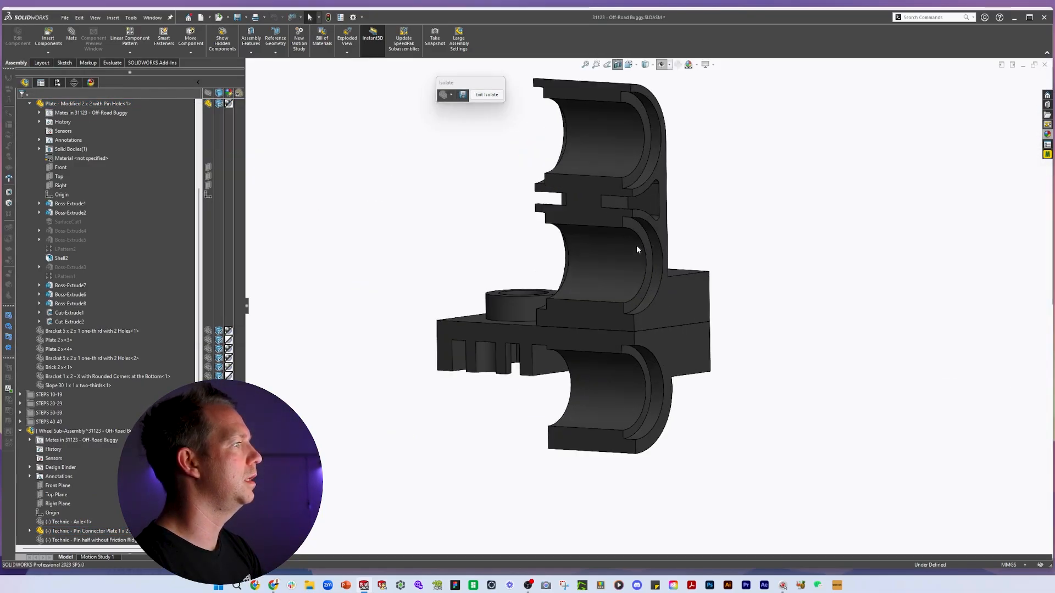
pyautogui.moveTo(684, 467); pyautogui.dragTo(752, 264, button='middle')
pyautogui.scroll(-2, 644, 353)
pyautogui.moveTo(598, 350); pyautogui.dragTo(594, 393, button='middle')
pyautogui.scroll(-2, 608, 362)
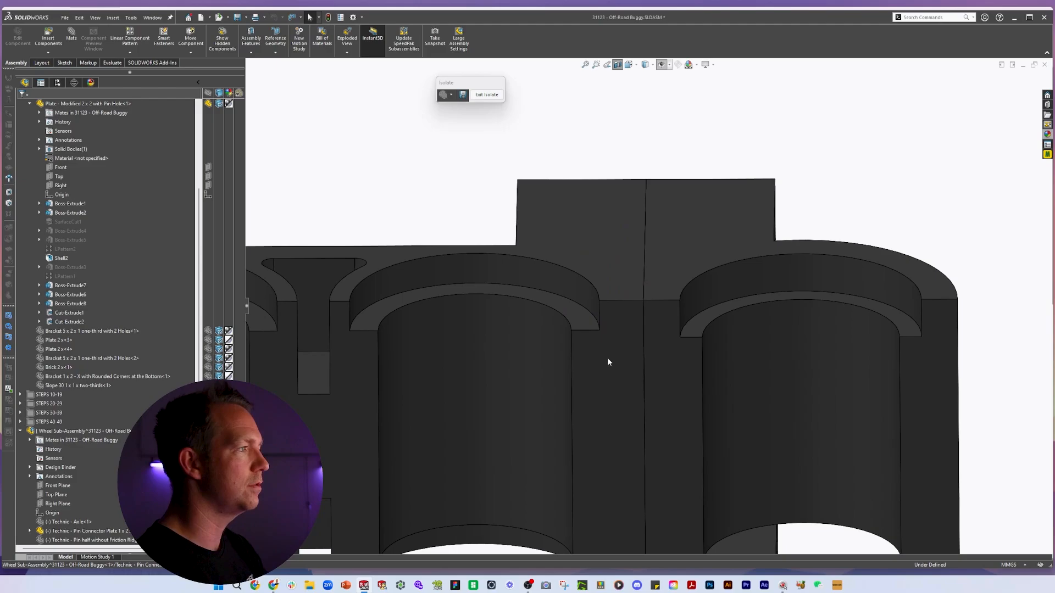
pyautogui.click(667, 301)
pyautogui.press('m')
pyautogui.click(807, 233)
pyautogui.click(633, 299)
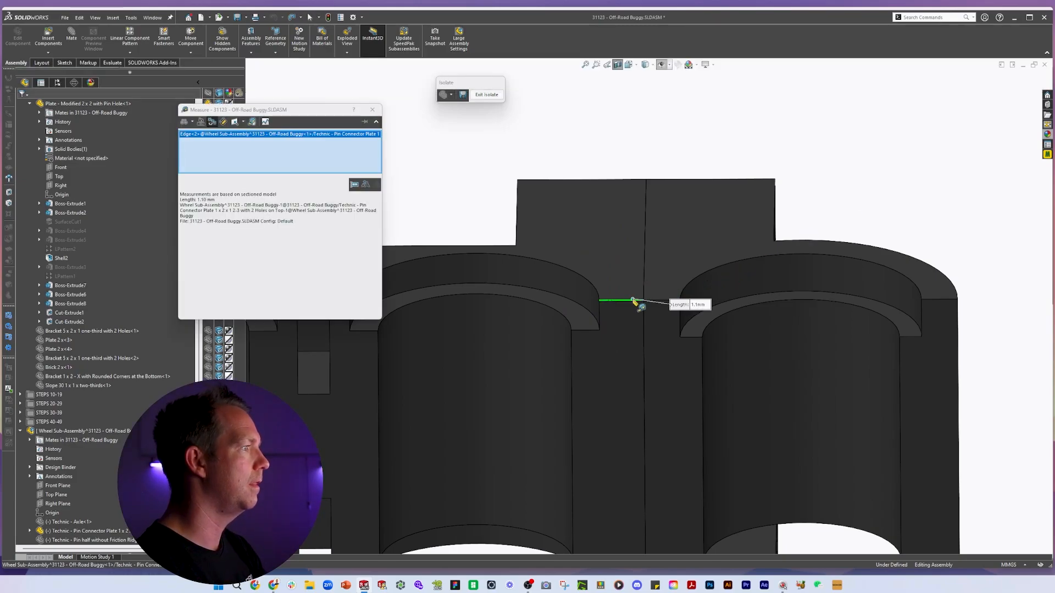
pyautogui.press('Escape')
# Exit isolation and examine the sectioned pins and plates at the buggy's front axle.
pyautogui.scroll(3, 848, 203)
pyautogui.moveTo(849, 203); pyautogui.dragTo(713, 437, button='middle')
pyautogui.scroll(2, 711, 470)
pyautogui.click(486, 94)
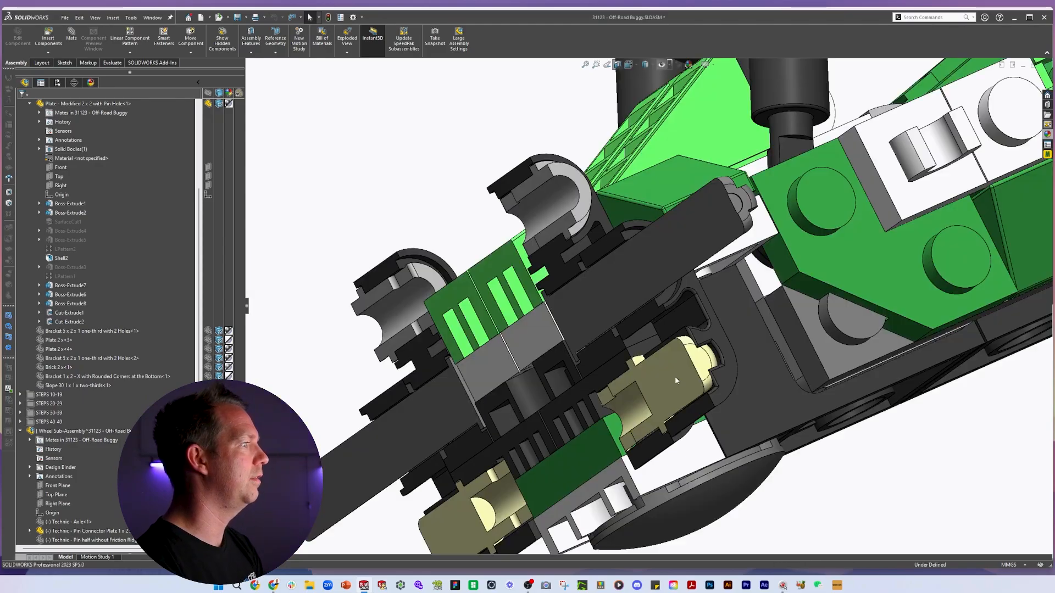
pyautogui.moveTo(667, 309); pyautogui.dragTo(574, 419, button='middle')
pyautogui.scroll(-6, 622, 240)
pyautogui.scroll(4, 644, 265)
pyautogui.scroll(-3, 574, 420)
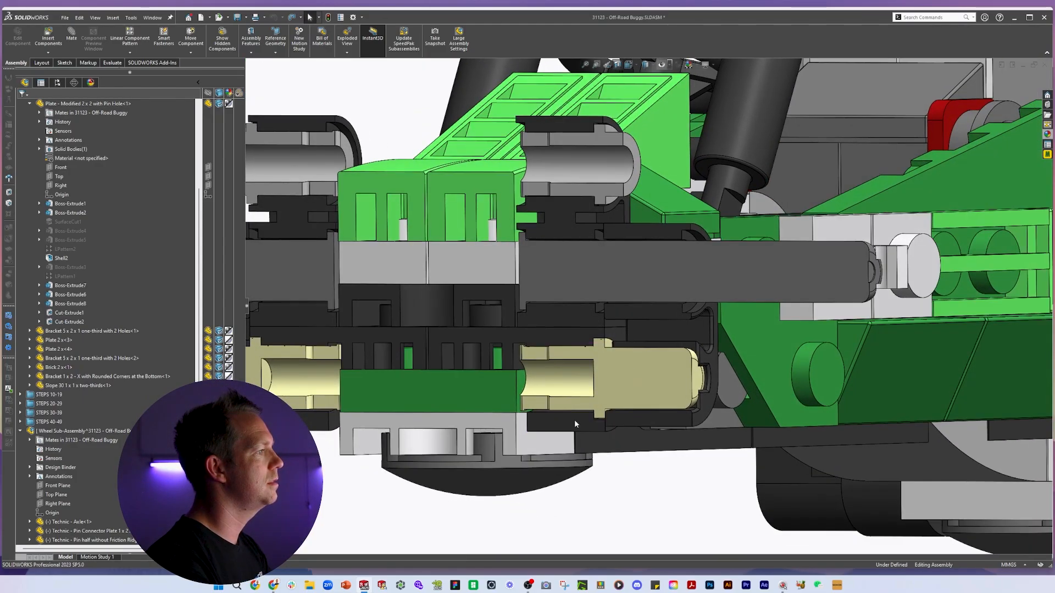
# Open the Plate - Modified 2 x 2 with Pin Hole part and review the dimensions of Boss-Extrude8's sketch.
pyautogui.click(631, 423)
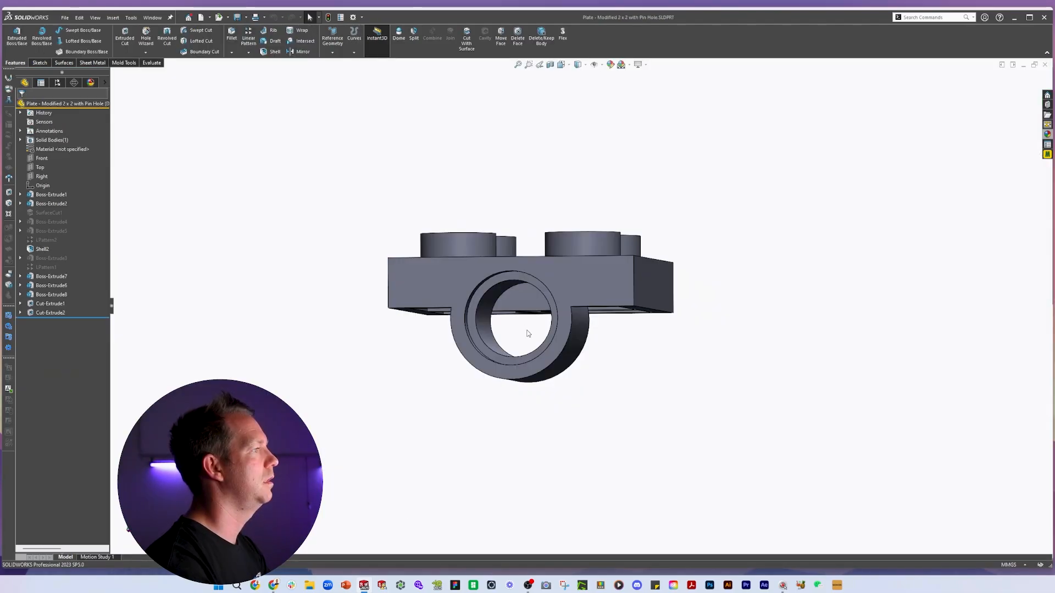
pyautogui.moveTo(526, 334); pyautogui.dragTo(510, 373, button='middle')
pyautogui.click(507, 379)
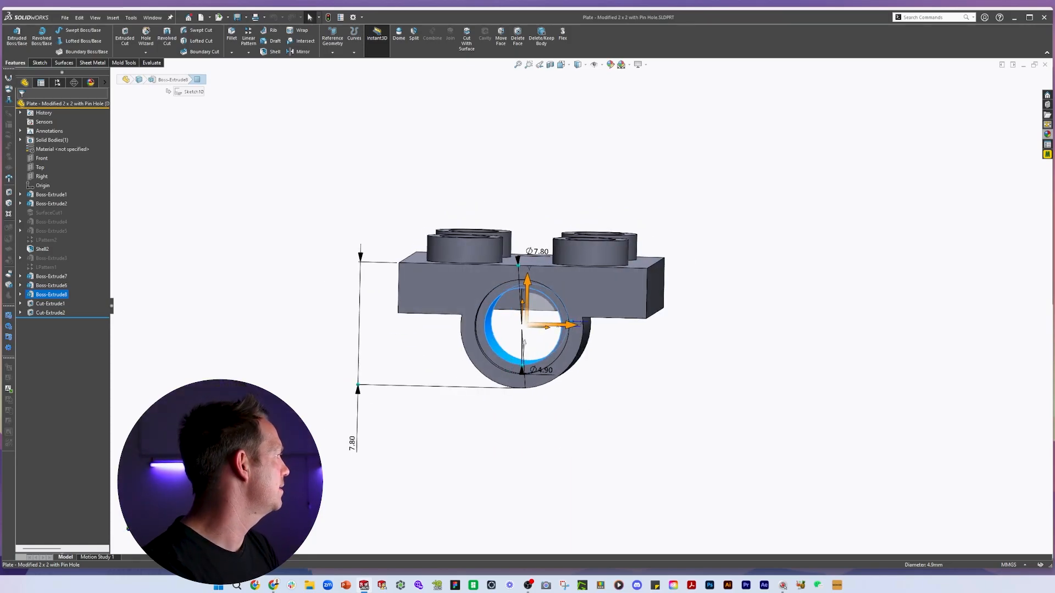
pyautogui.click(22, 294)
pyautogui.click(54, 304)
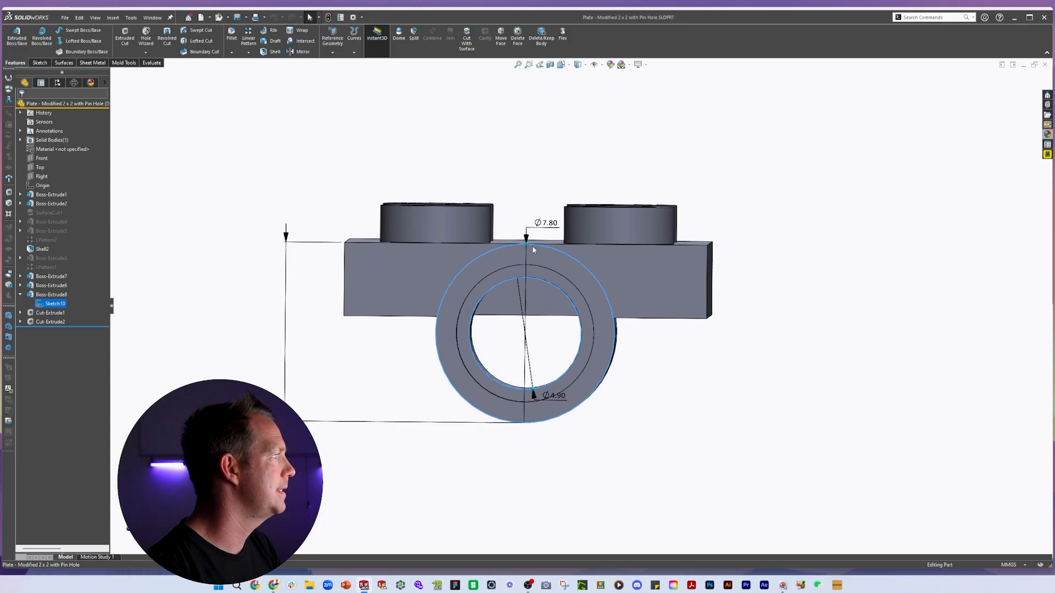
pyautogui.moveTo(532, 246); pyautogui.dragTo(713, 459, button='middle')
pyautogui.click(713, 459)
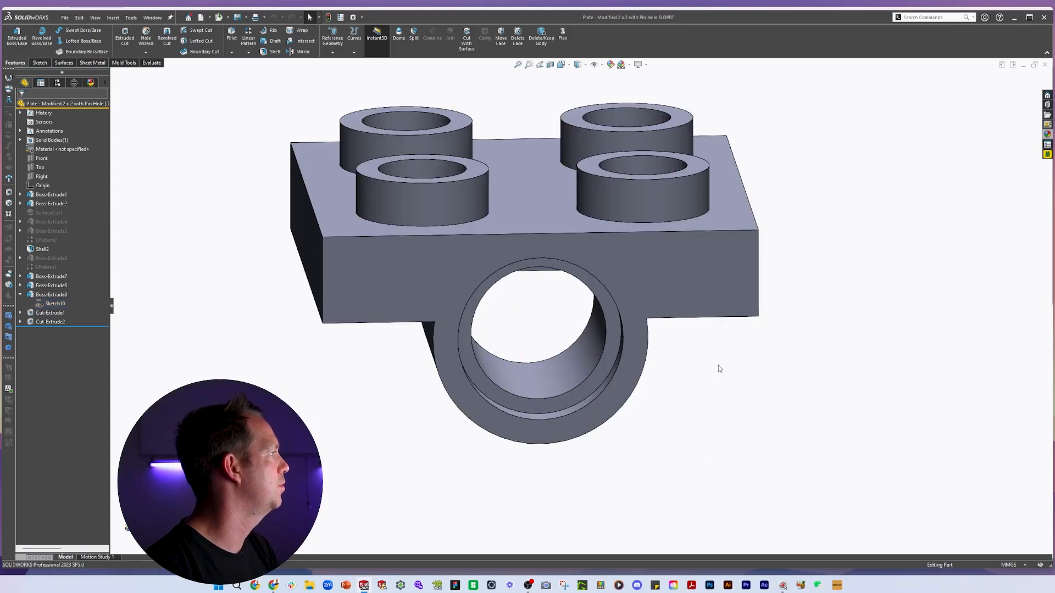
# Switch to the Technic Pin Connector Plate part and review the hole dimensions in Boss-Extrude2's Sketch2.
pyautogui.hotkey('ctrl', 'Tab')
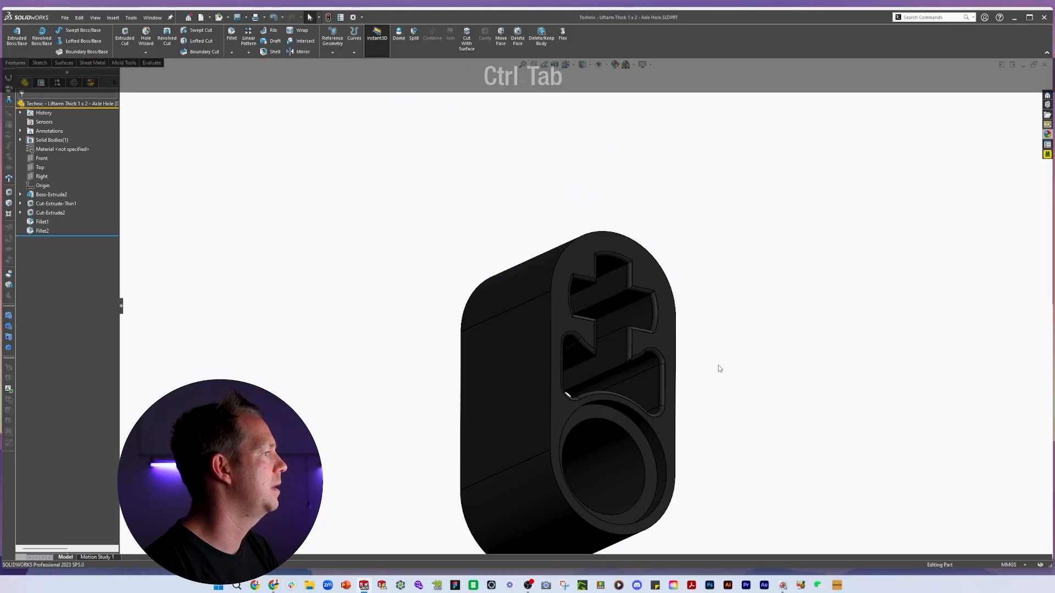
pyautogui.hotkey('ctrl', 'Tab')
pyautogui.hotkey('ctrl', 'Tab')
pyautogui.hotkey('ctrl', 'Tab')
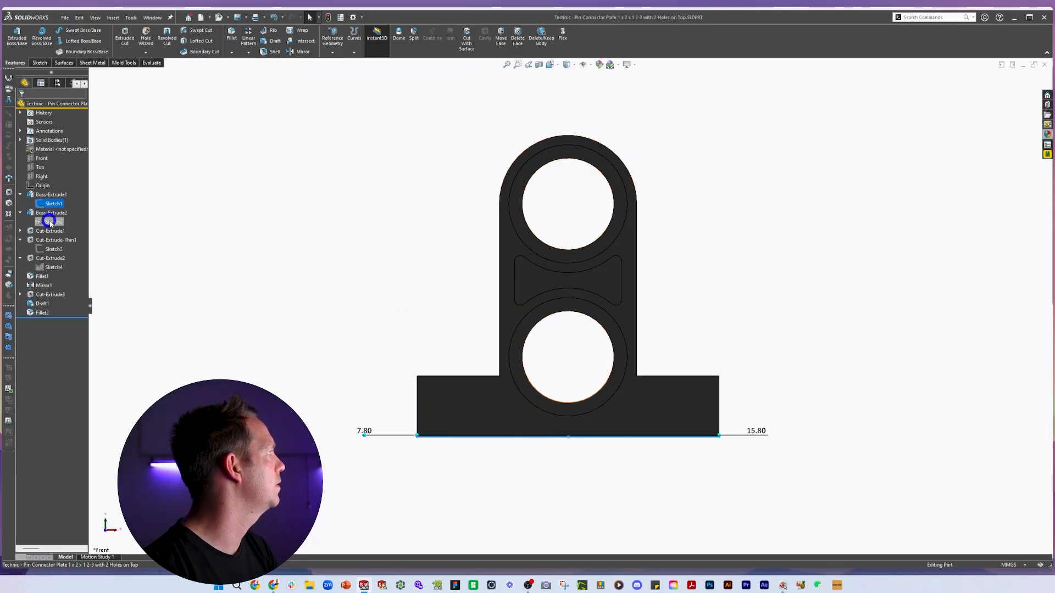
pyautogui.click(50, 222)
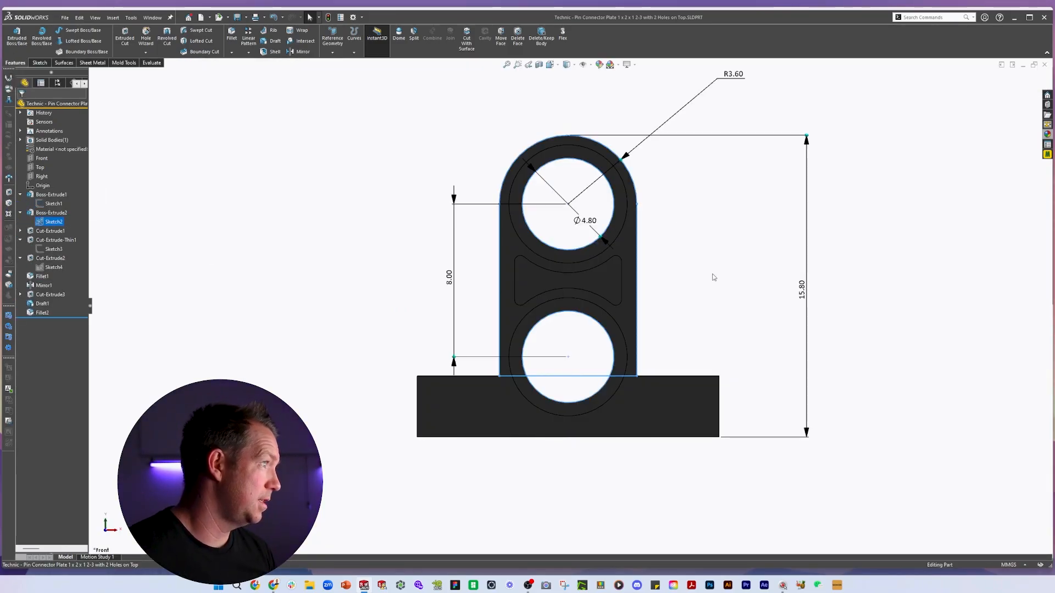
# Save the modified 2 x 2 plate and close the open part windows to return to the Off-Road Buggy assembly.
pyautogui.hotkey('ctrl', 'Tab')
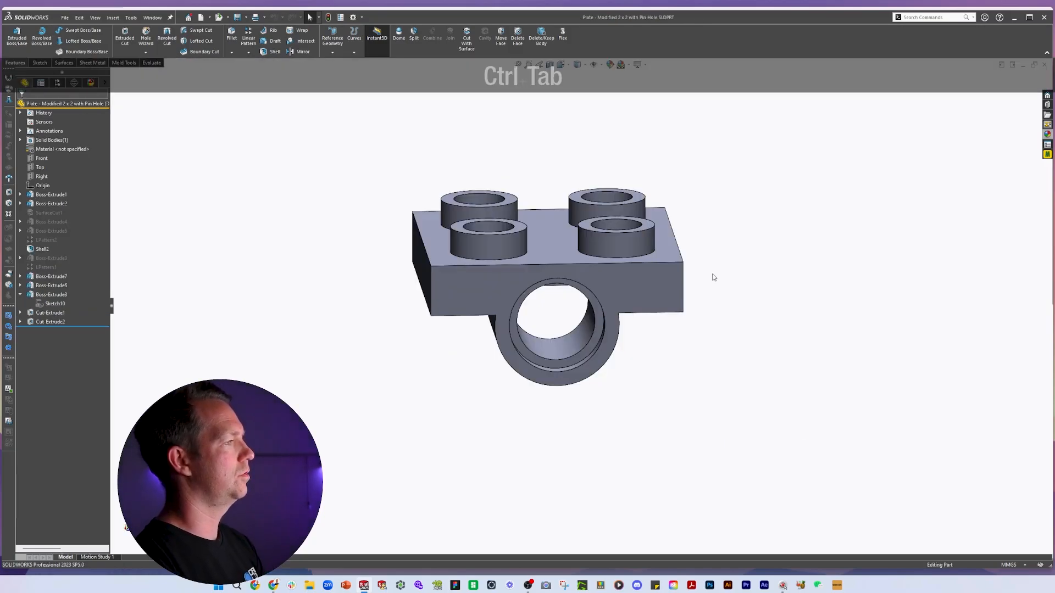
pyautogui.moveTo(671, 286); pyautogui.dragTo(731, 299, button='middle')
pyautogui.hotkey('ctrl', 's')
pyautogui.hotkey('ctrl', 'w')
pyautogui.hotkey('ctrl', 'w')
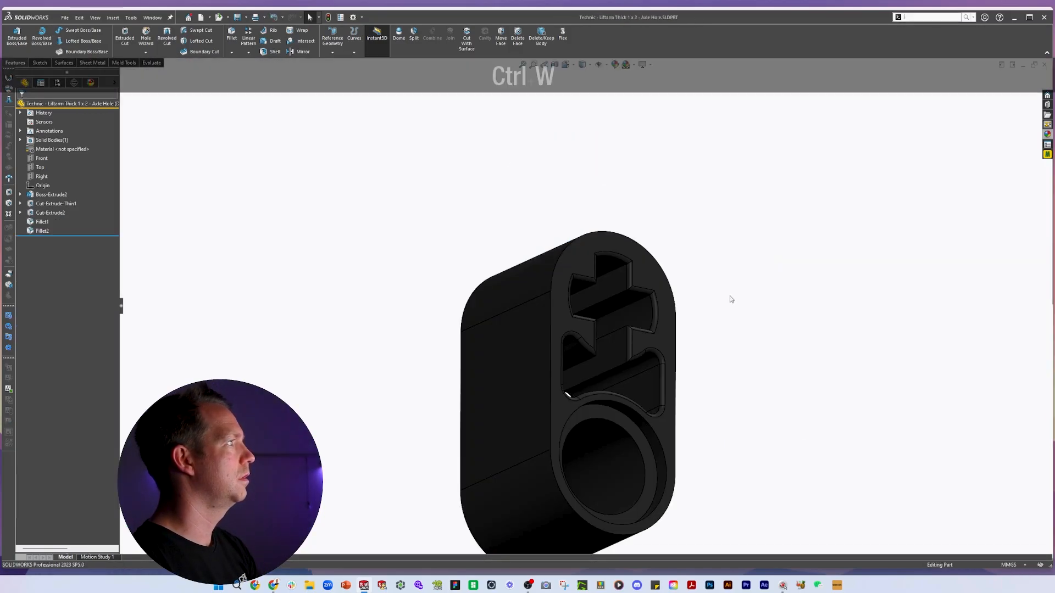
pyautogui.scroll(5, 685, 348)
pyautogui.hotkey('ctrl', 'w')
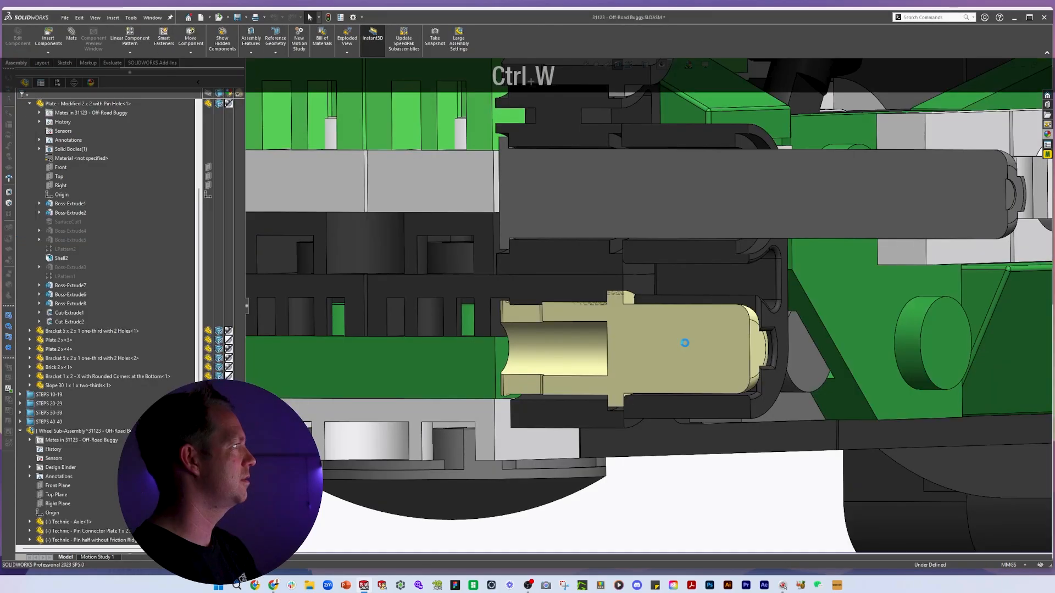
# Set the overall height dimension of the modified plate's pin-hole boss to 7.70 mm and check its face on the stud side.
pyautogui.scroll(-2, 621, 303)
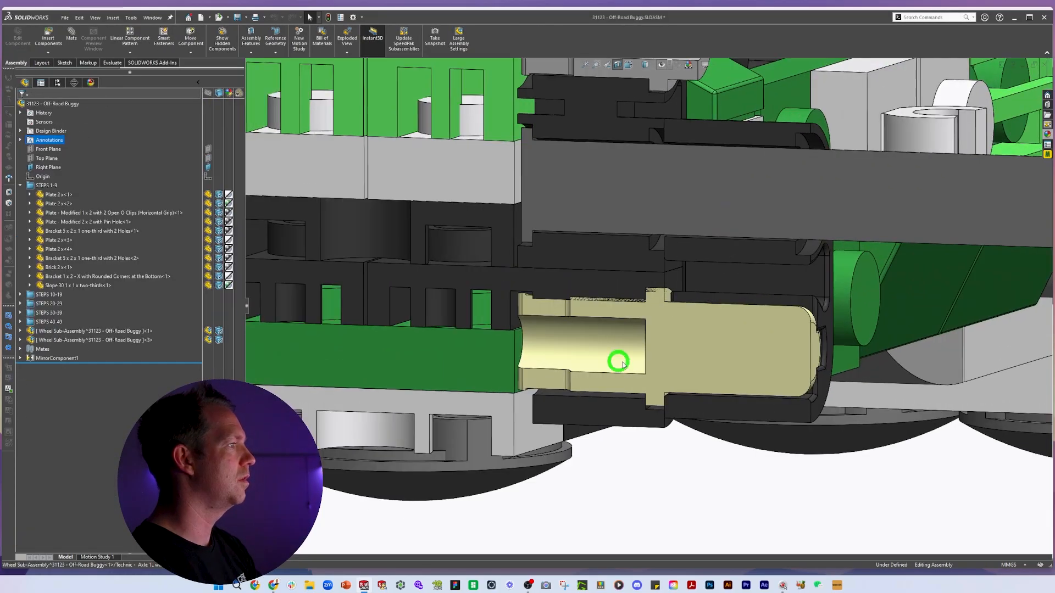
pyautogui.press('Escape')
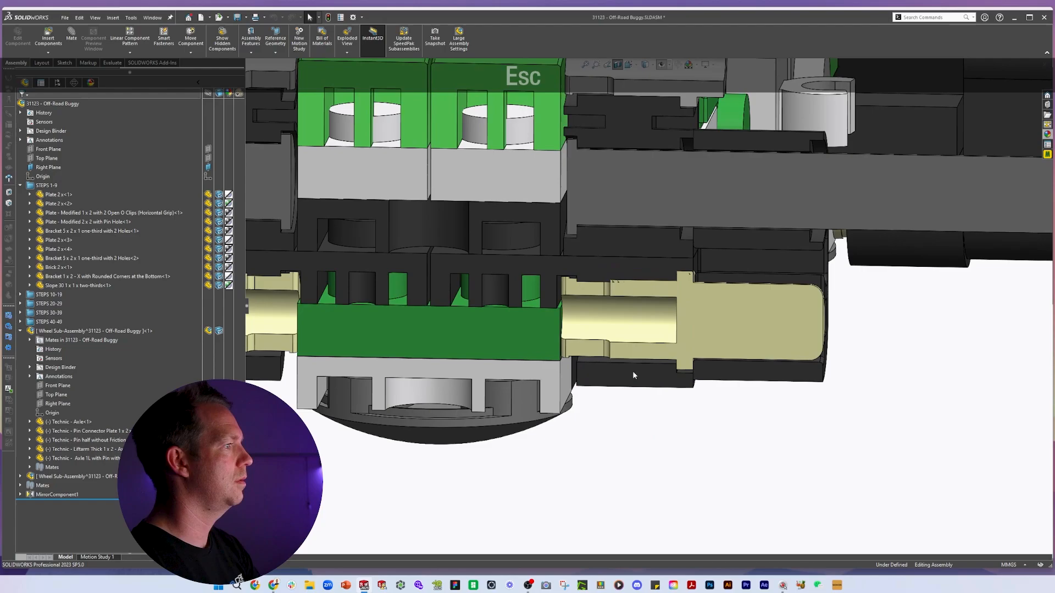
pyautogui.scroll(-3, 632, 370)
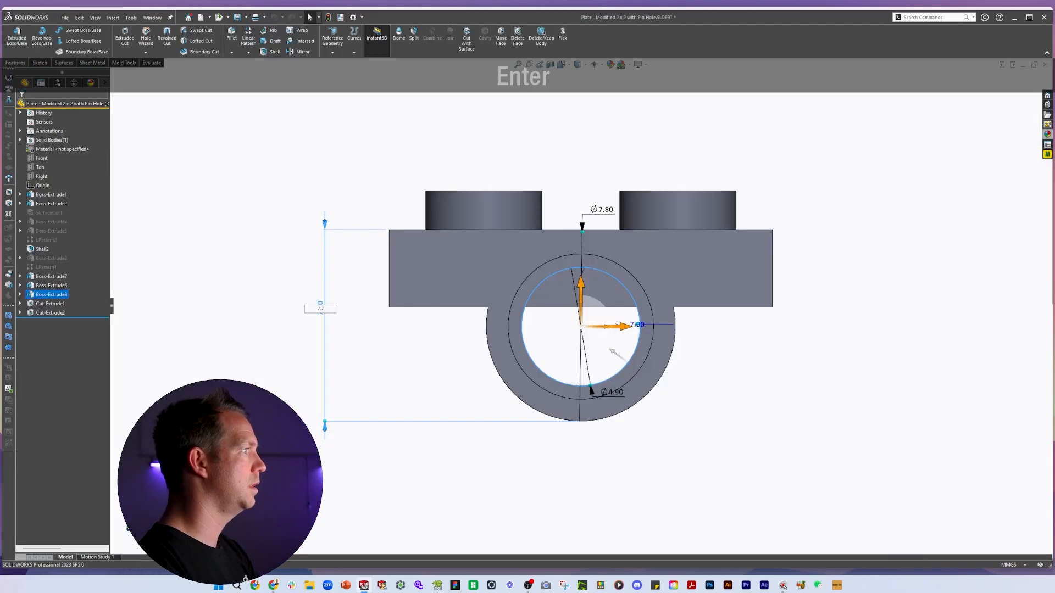
pyautogui.press('Return')
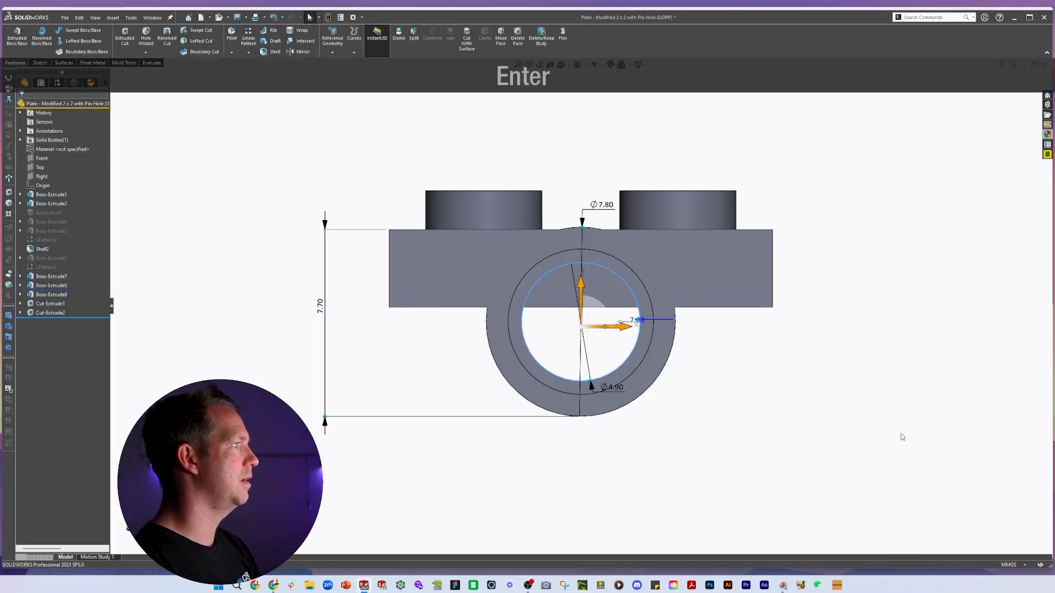
pyautogui.click(902, 437)
pyautogui.moveTo(648, 247); pyautogui.dragTo(664, 308, button='middle')
pyautogui.click(618, 267)
pyautogui.click(817, 409)
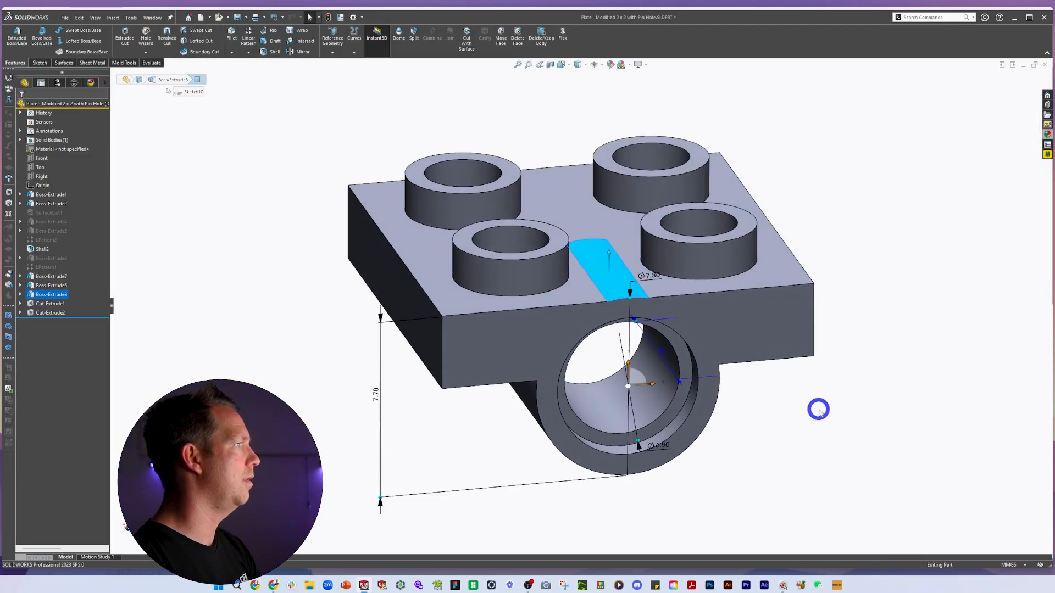
# Remove the boss's curved face protruding between the studs using Delete Face with the Delete and Patch option.
pyautogui.click(518, 37)
pyautogui.scroll(-2, 582, 231)
pyautogui.moveTo(604, 247); pyautogui.dragTo(758, 286, button='middle')
pyautogui.scroll(-1, 547, 258)
pyautogui.scroll(-1, 547, 257)
pyautogui.click(547, 256)
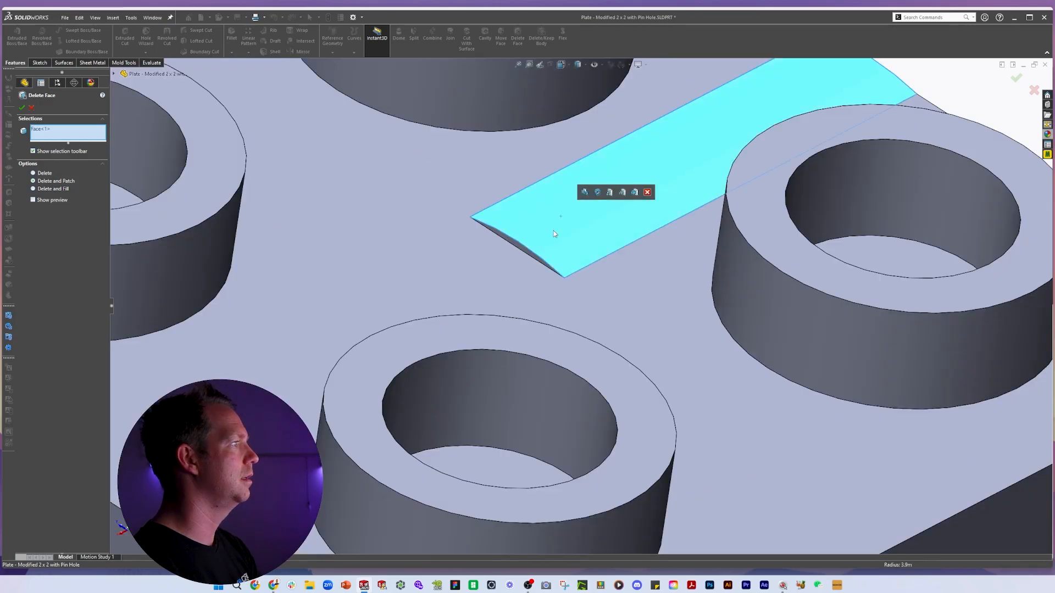
pyautogui.scroll(-4, 544, 257)
pyautogui.press('Return')
pyautogui.scroll(8, 523, 271)
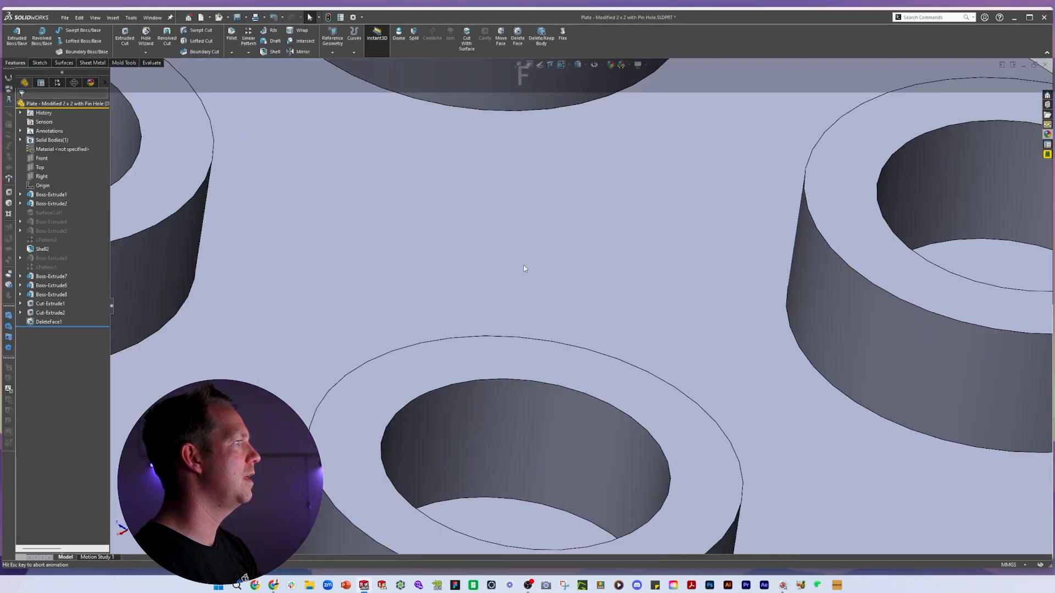
# Close the modified 2 x 2 plate part, saving its changes, and return to the buggy assembly.
pyautogui.moveTo(522, 270); pyautogui.dragTo(780, 324, button='middle')
pyautogui.hotkey('ctrl', 'w')
pyautogui.press('Return')
# Measure between the axle pin's bore and the modified plate's pin hole in the section view, and close the measurement.
pyautogui.moveTo(689, 256); pyautogui.dragTo(617, 292, button='middle')
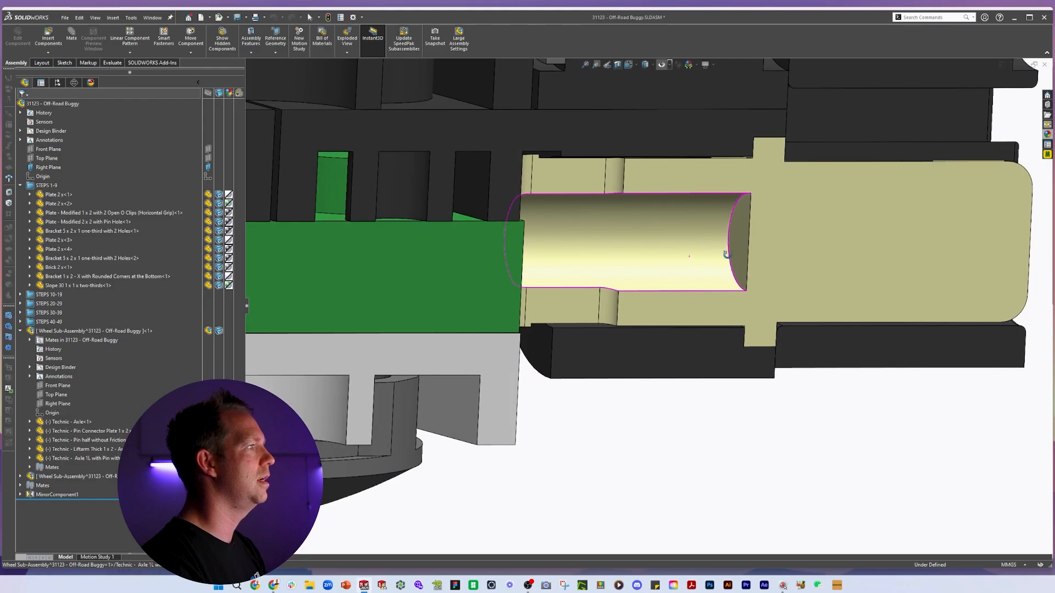
pyautogui.press('m')
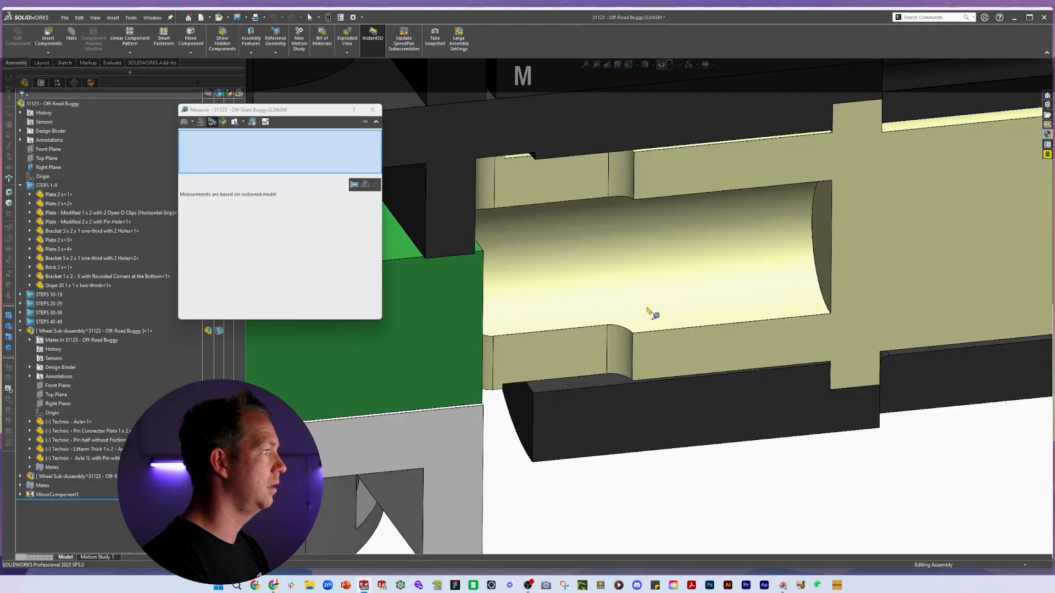
pyautogui.click(650, 311)
pyautogui.click(590, 383)
pyautogui.press('Escape')
pyautogui.press('Escape')
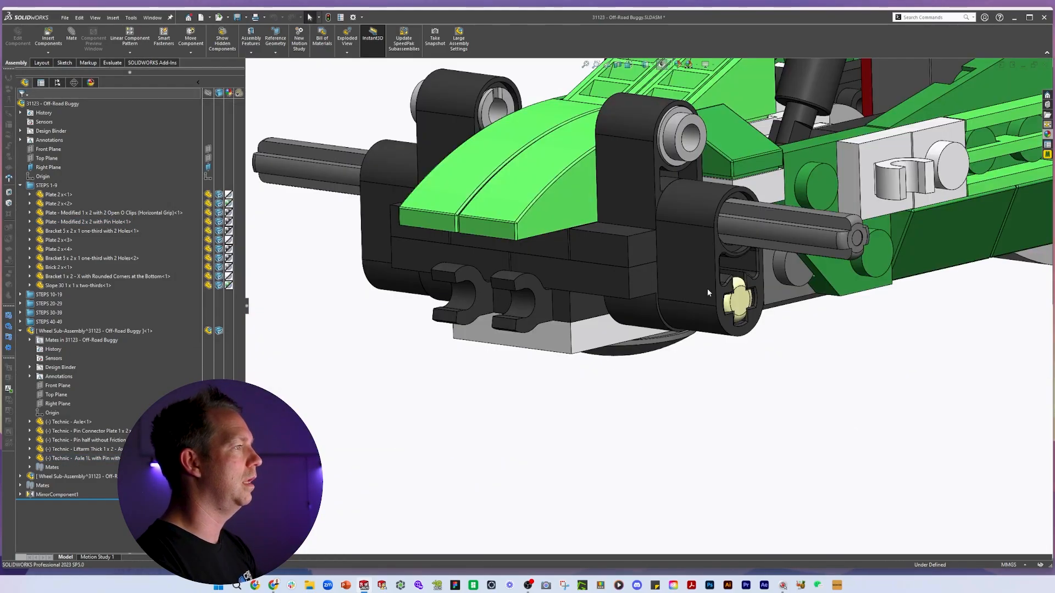
# Measure the outer cylindrical faces of the liftarm and the modified plate's pin-hole boss at the wheel sub-assembly.
pyautogui.moveTo(663, 290); pyautogui.dragTo(675, 254, button='middle')
pyautogui.press('f')
pyautogui.scroll(-5, 721, 345)
pyautogui.moveTo(739, 375); pyautogui.dragTo(722, 423, button='middle')
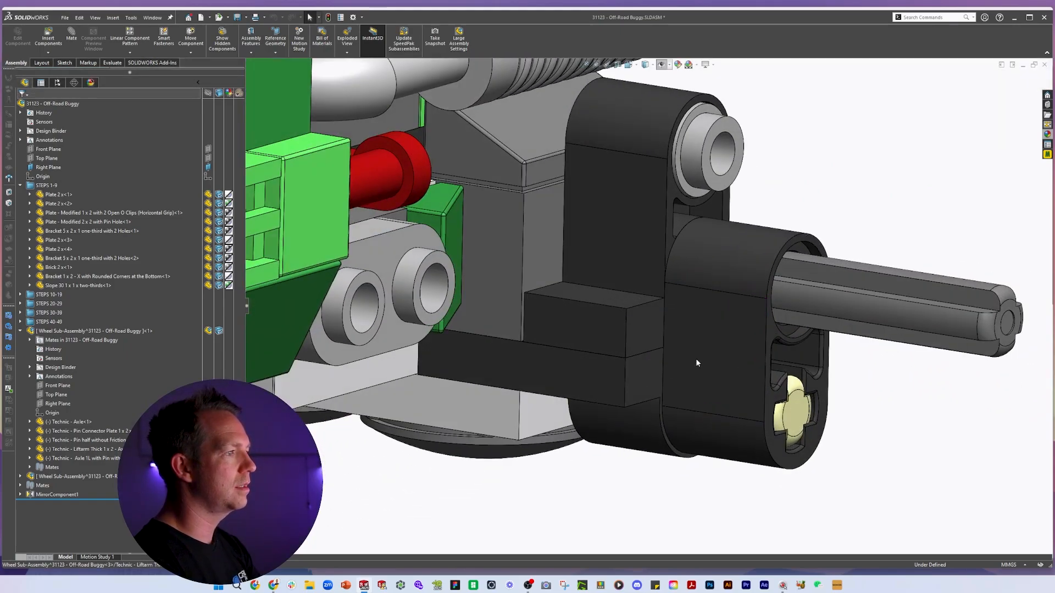
pyautogui.scroll(3, 695, 360)
pyautogui.moveTo(696, 360); pyautogui.dragTo(523, 255, button='middle')
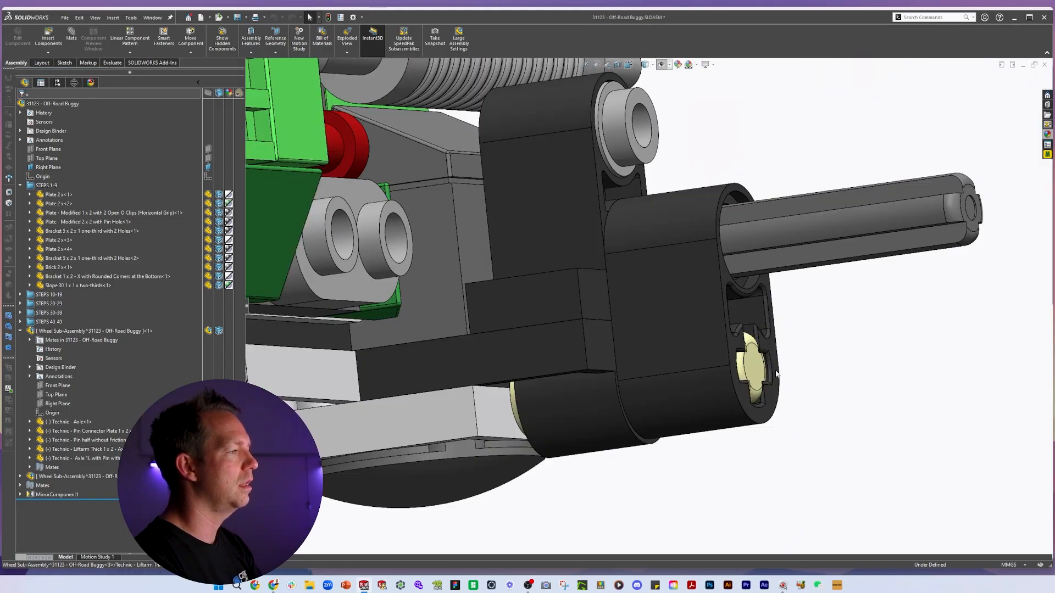
pyautogui.press('m')
pyautogui.click(659, 405)
pyautogui.click(605, 436)
pyautogui.moveTo(605, 439); pyautogui.dragTo(546, 407, button='middle')
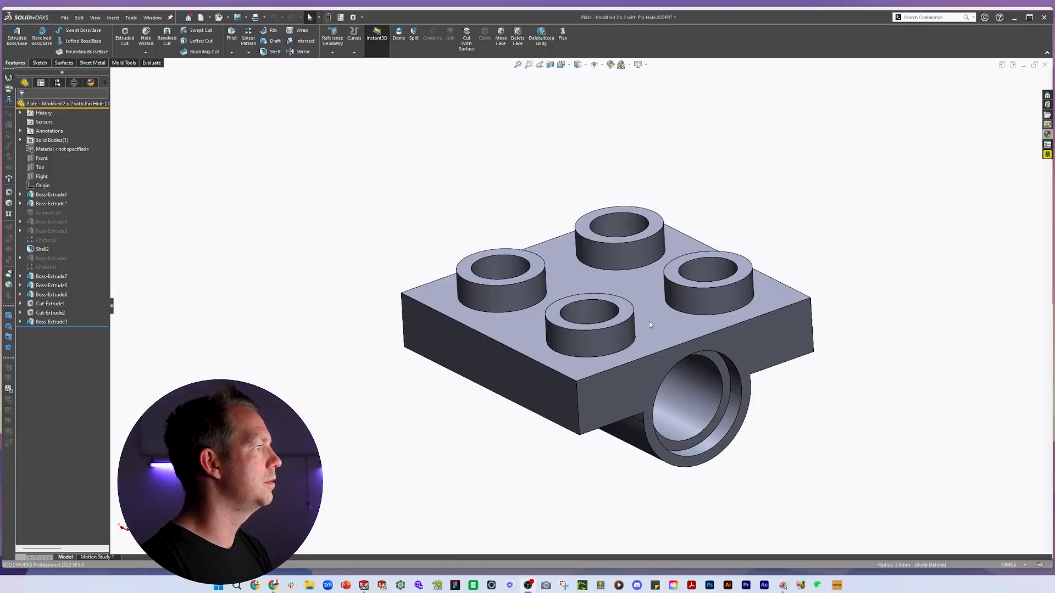
# Check the outer cylinder of Boss-Extrude8 on the modified plate's underside and save the part.
pyautogui.moveTo(648, 320); pyautogui.dragTo(559, 163, button='middle')
pyautogui.click(619, 302)
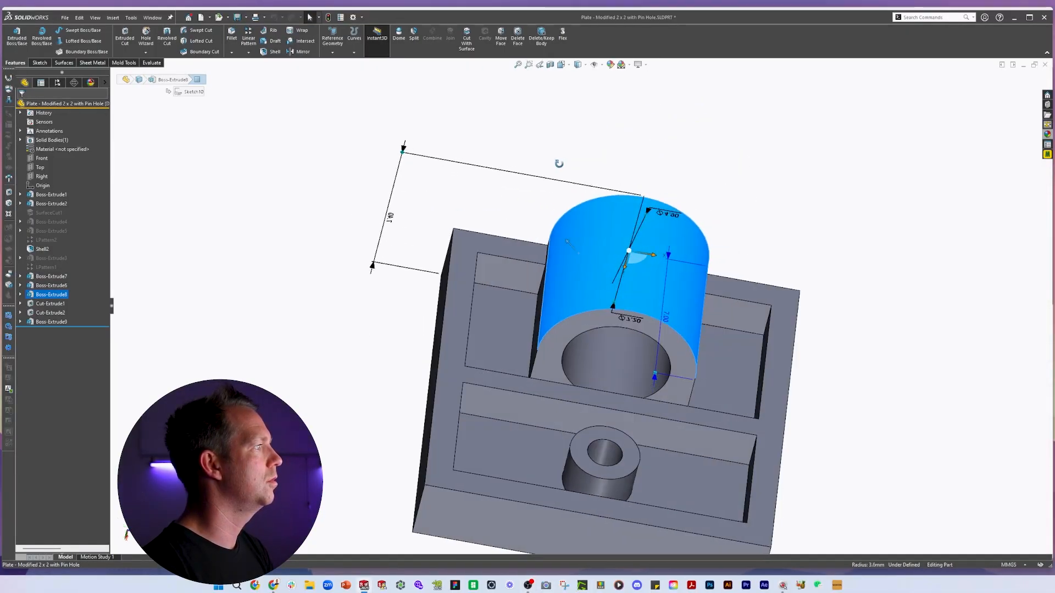
pyautogui.click(417, 301)
pyautogui.hotkey('ctrl', 's')
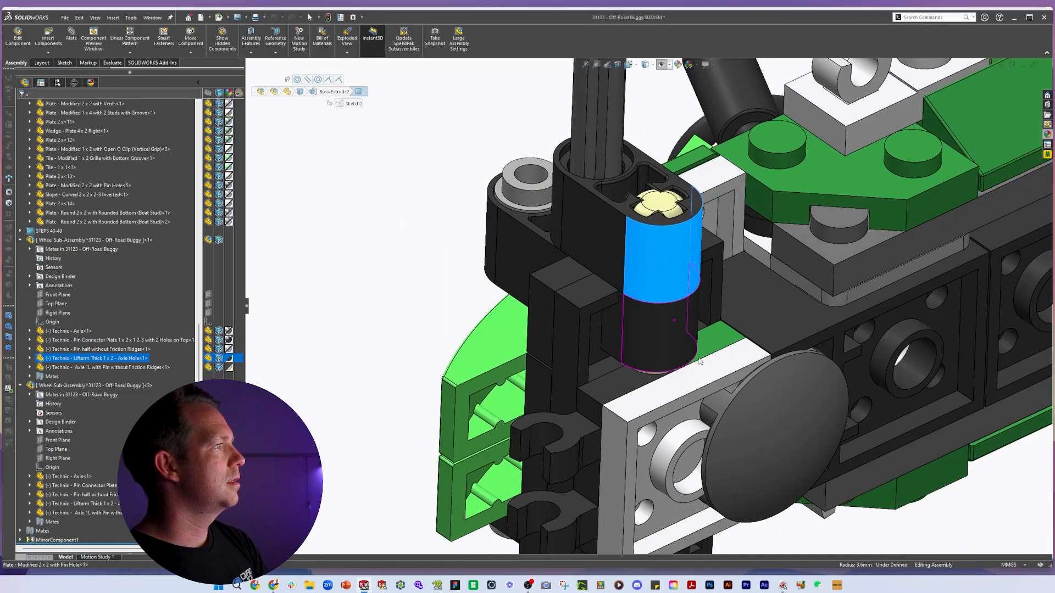
# Compare the plate's pin-hole cylinder with the liftarm's in the assembly, and collapse the first wheel sub-assembly in the tree.
pyautogui.click(684, 336)
pyautogui.moveTo(684, 336); pyautogui.dragTo(840, 353, button='middle')
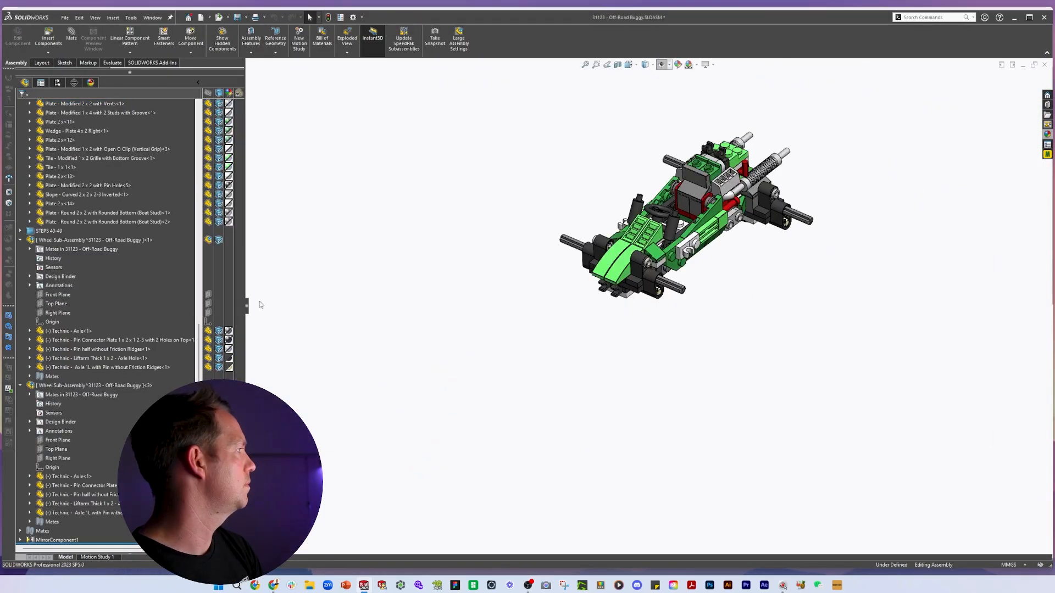
pyautogui.click(21, 240)
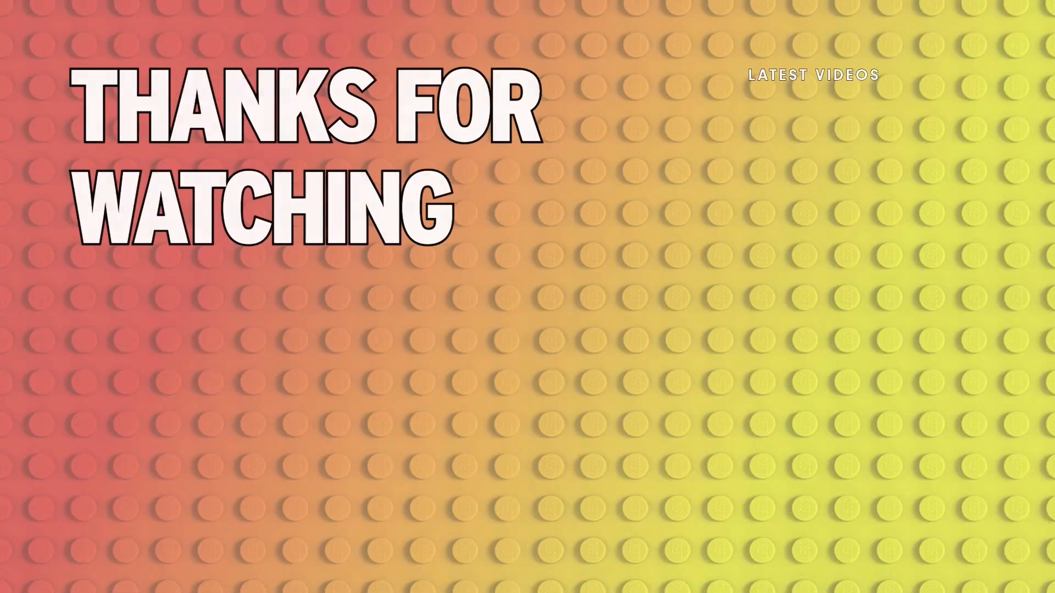